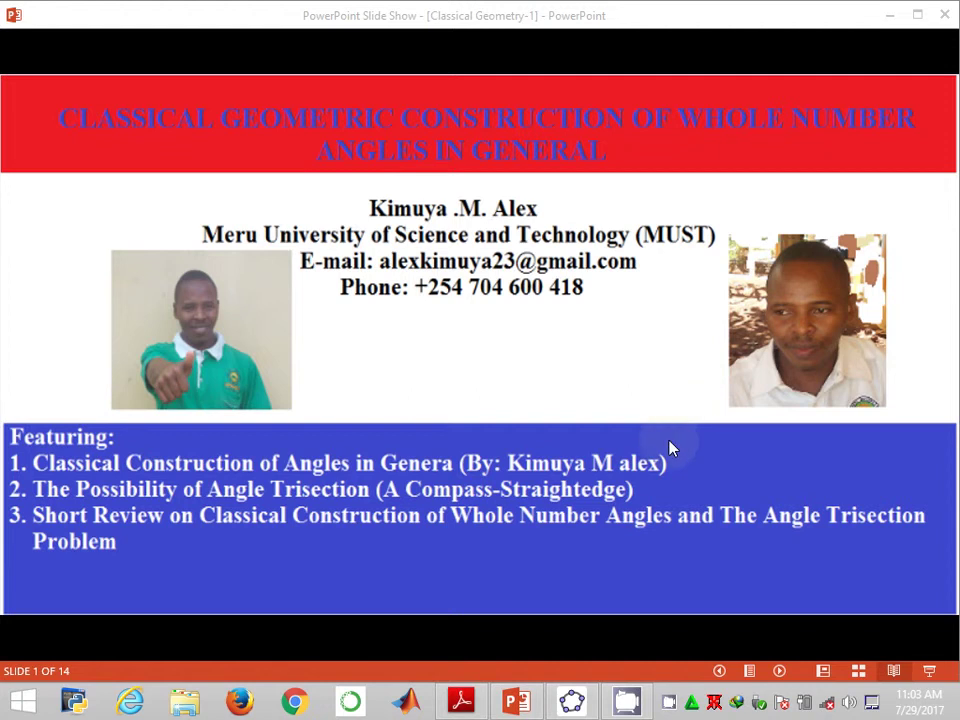
Step: Bring GeoGebra forward and pan the empty view so the origin sits lower left
left_click(578, 706)
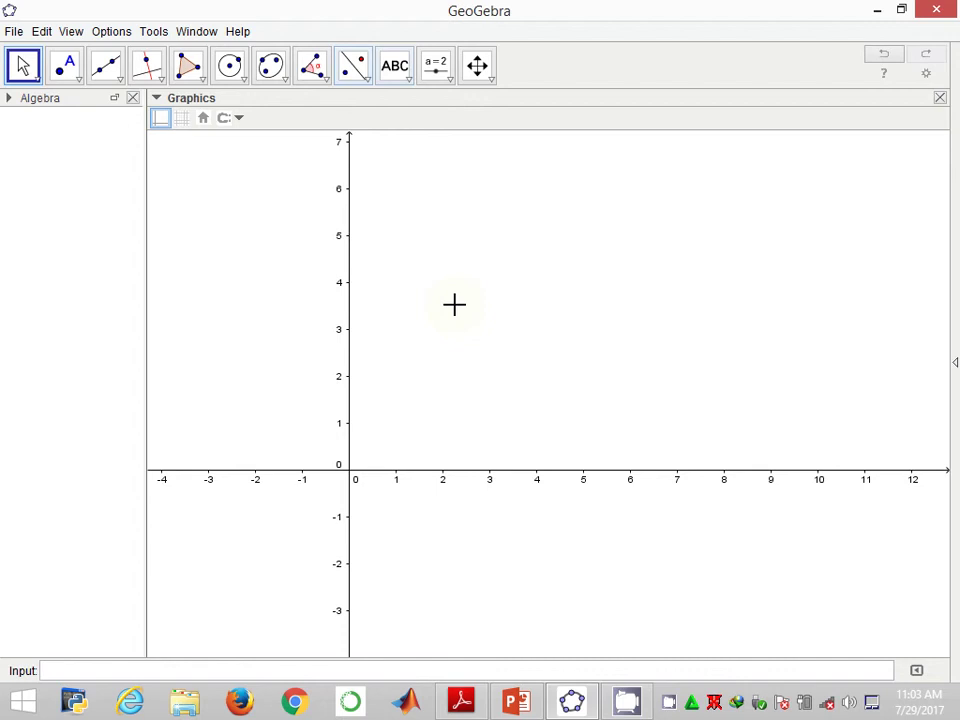
left_click_drag(454, 304, 305, 427)
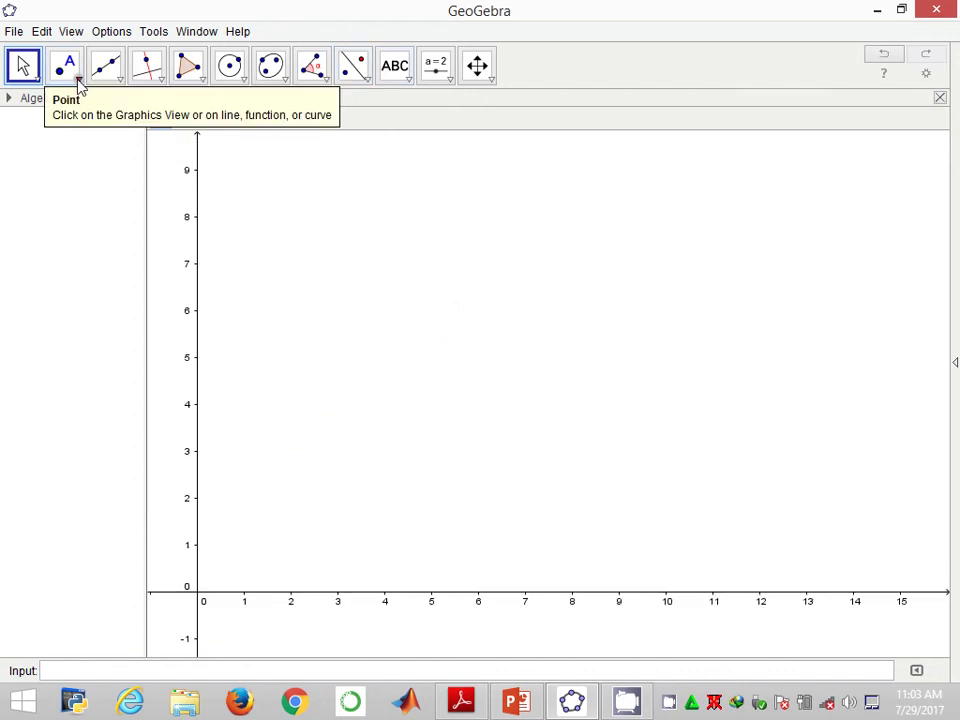
left_click(66, 68)
Step: Preview the Line, Angle Bisector, Compass and Reflect-about-Point tools, then return to the Point tool
left_click(117, 76)
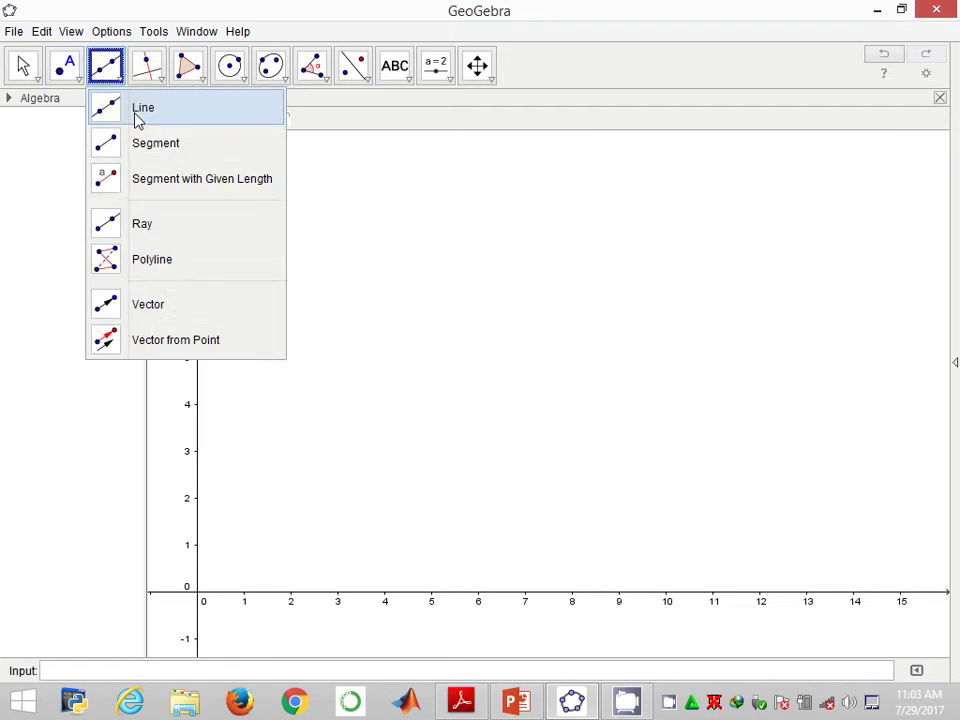
left_click(138, 118)
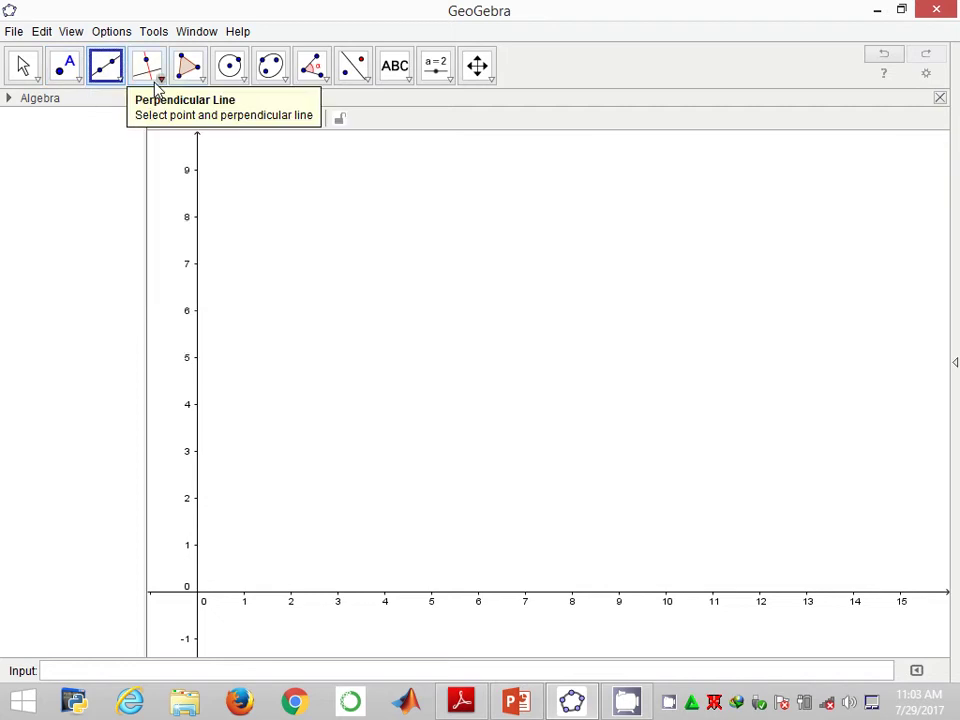
left_click(155, 80)
left_click(211, 213)
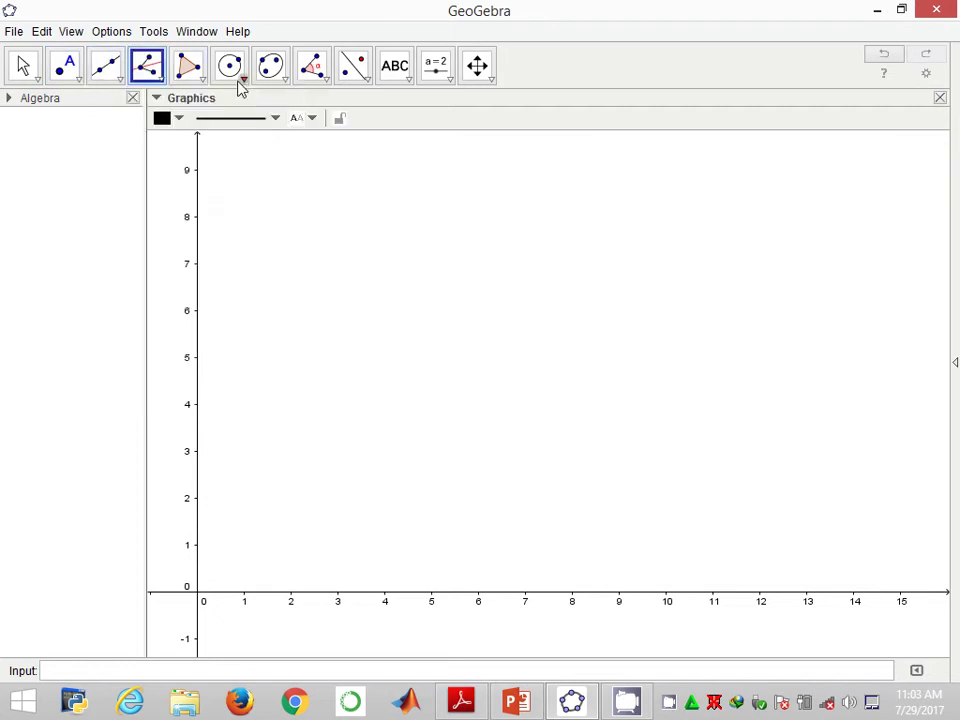
left_click(239, 80)
left_click(270, 180)
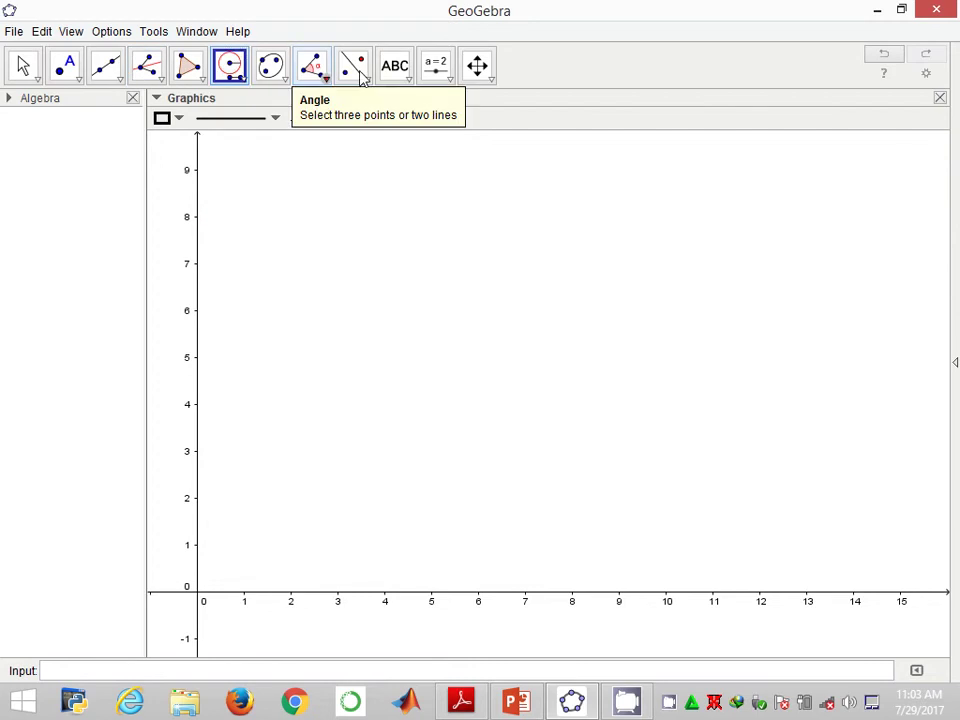
left_click(354, 68)
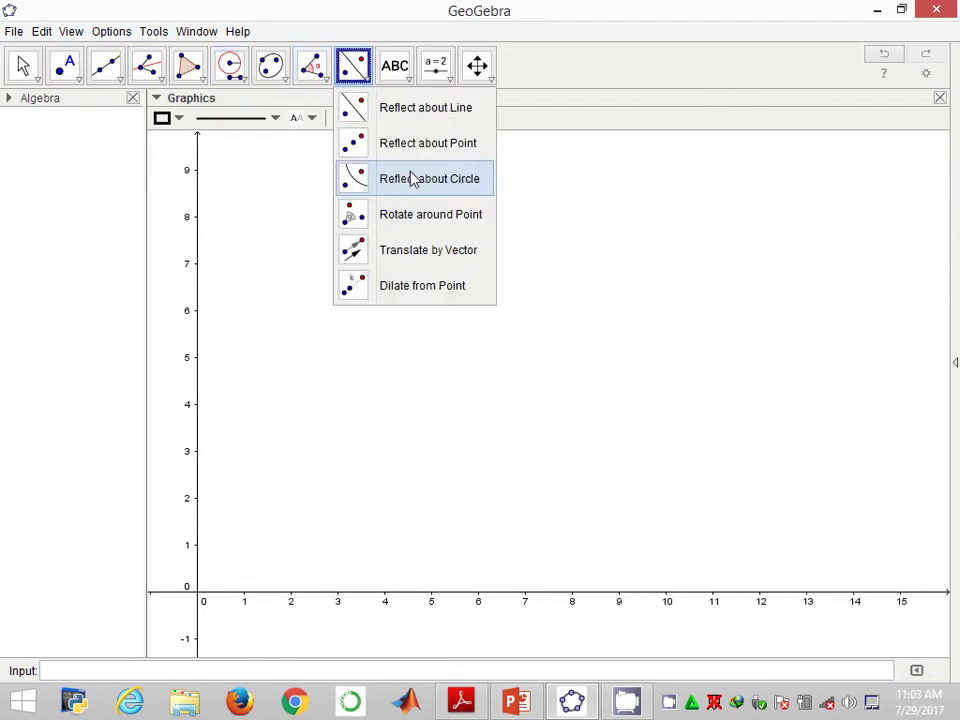
left_click(428, 143)
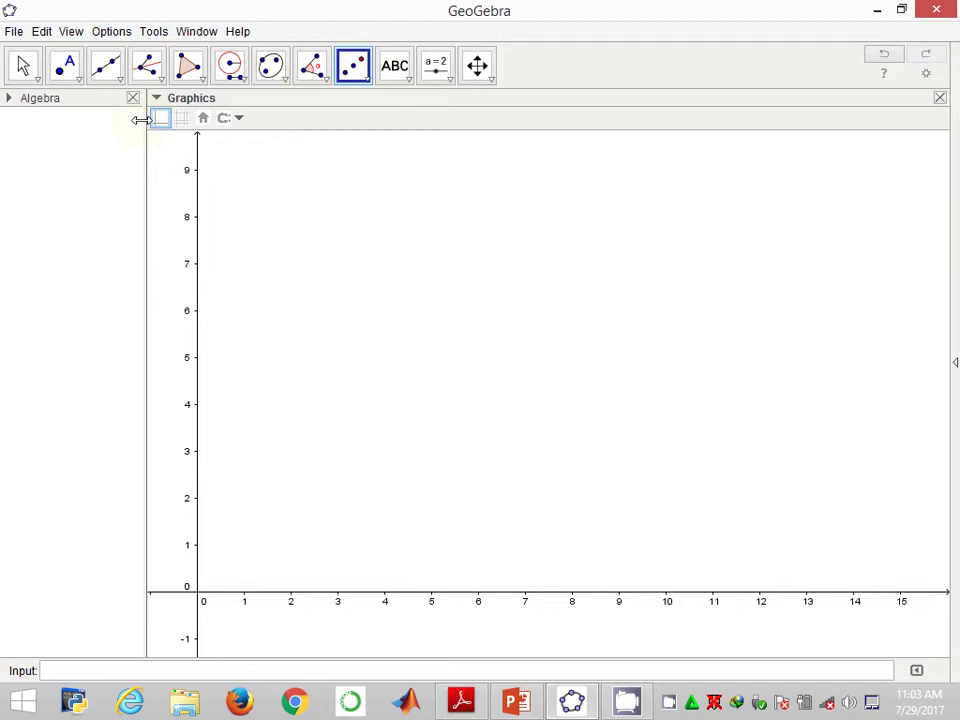
left_click(66, 68)
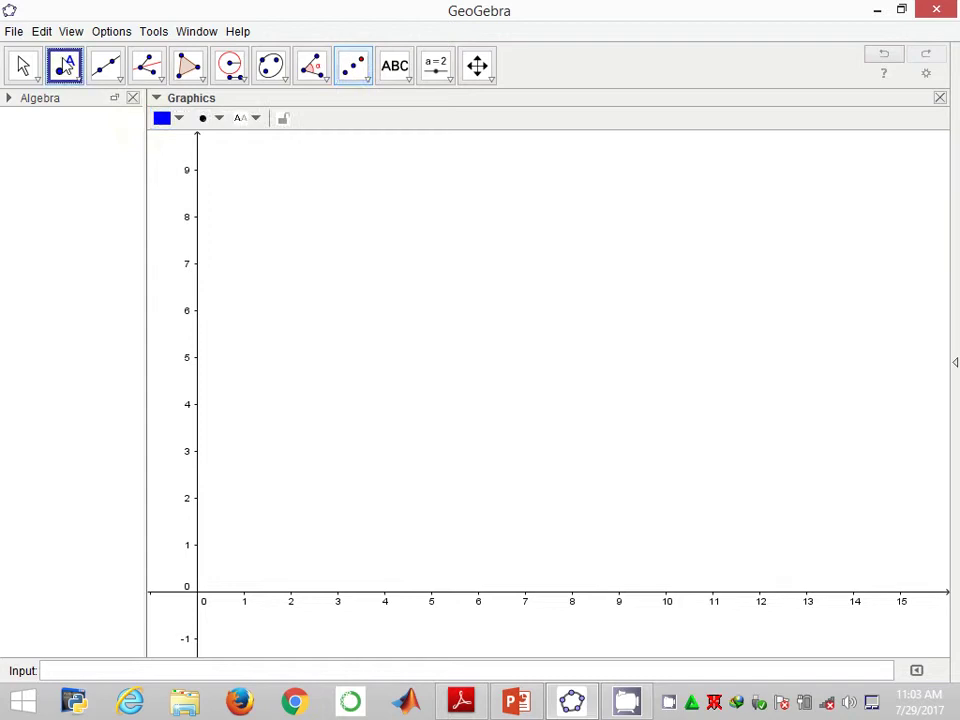
Step: Place A at (5, 1) and B near (10, 1), then redefine B exactly as (10, 1)
left_click(431, 545)
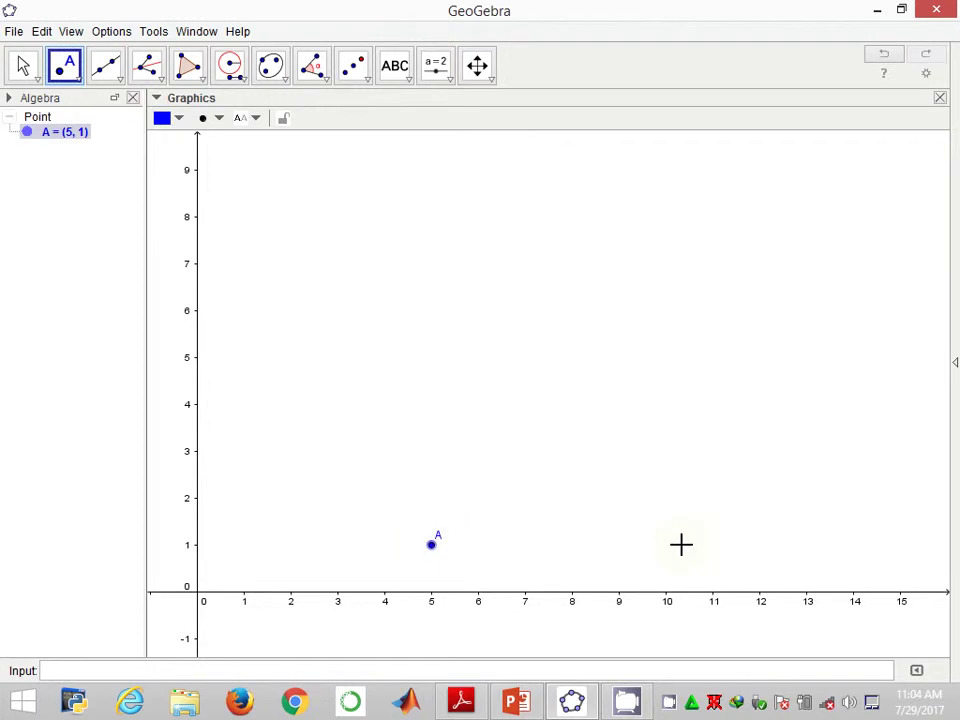
left_click(669, 551)
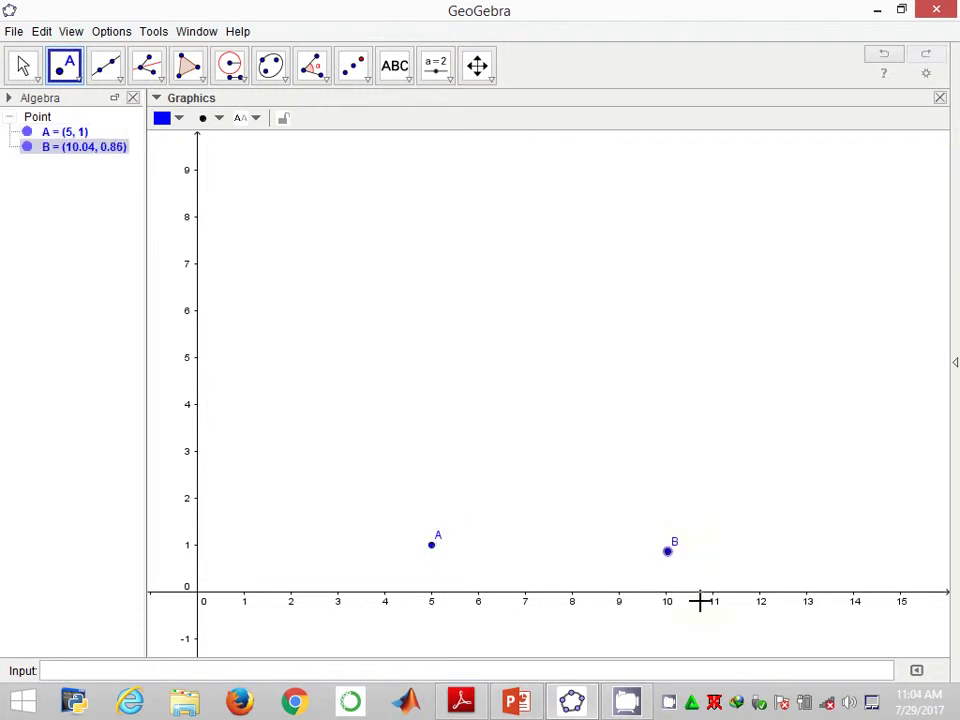
key("Escape")
double_click(669, 551)
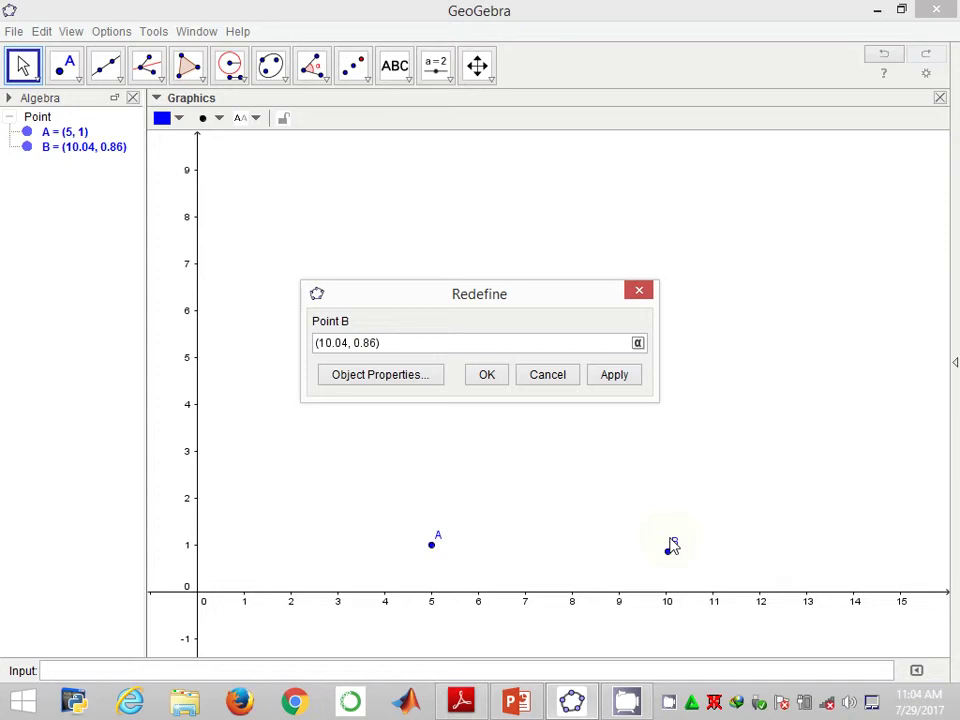
key("BackSpace")
key("BackSpace")
key("BackSpace")
key("BackSpace")
type("1")
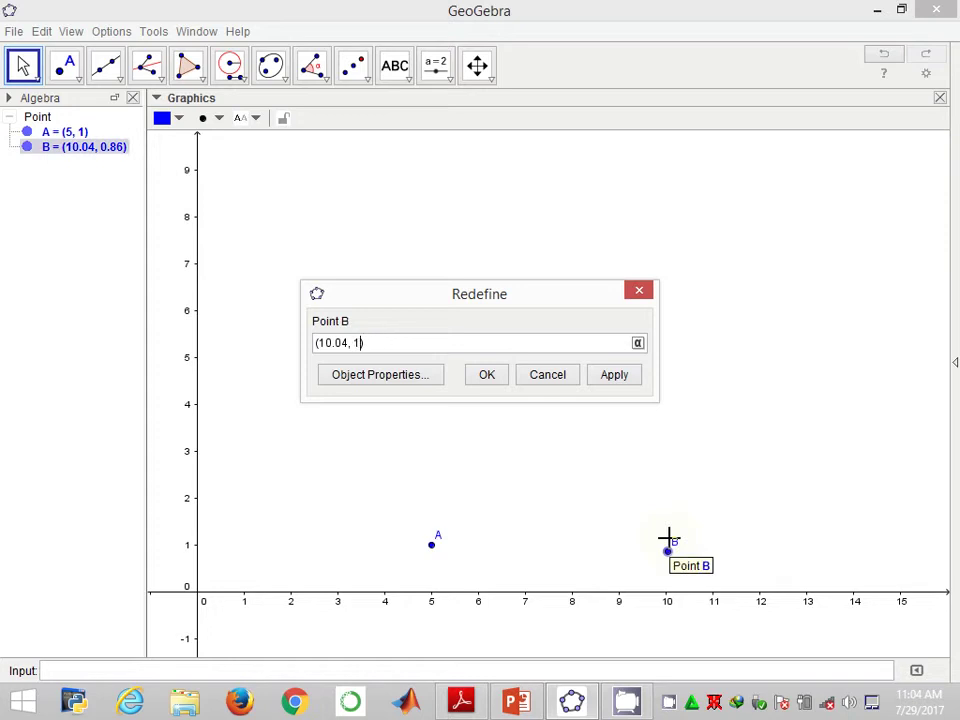
key("Left")
key("Left")
key("Left")
key("BackSpace")
key("BackSpace")
key("BackSpace")
key("Return")
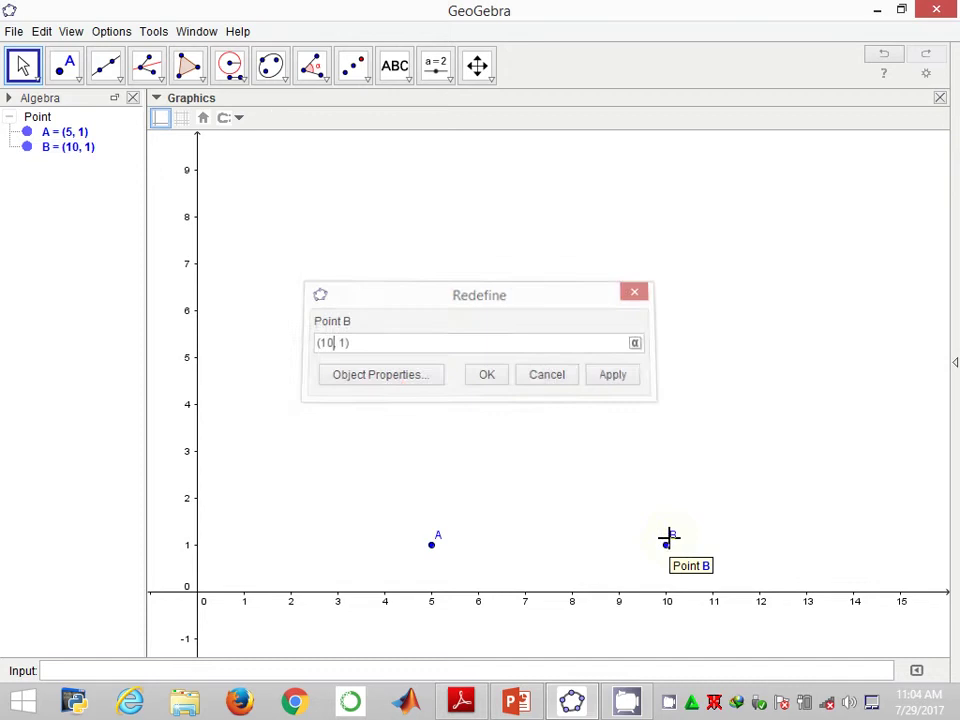
left_click(105, 65)
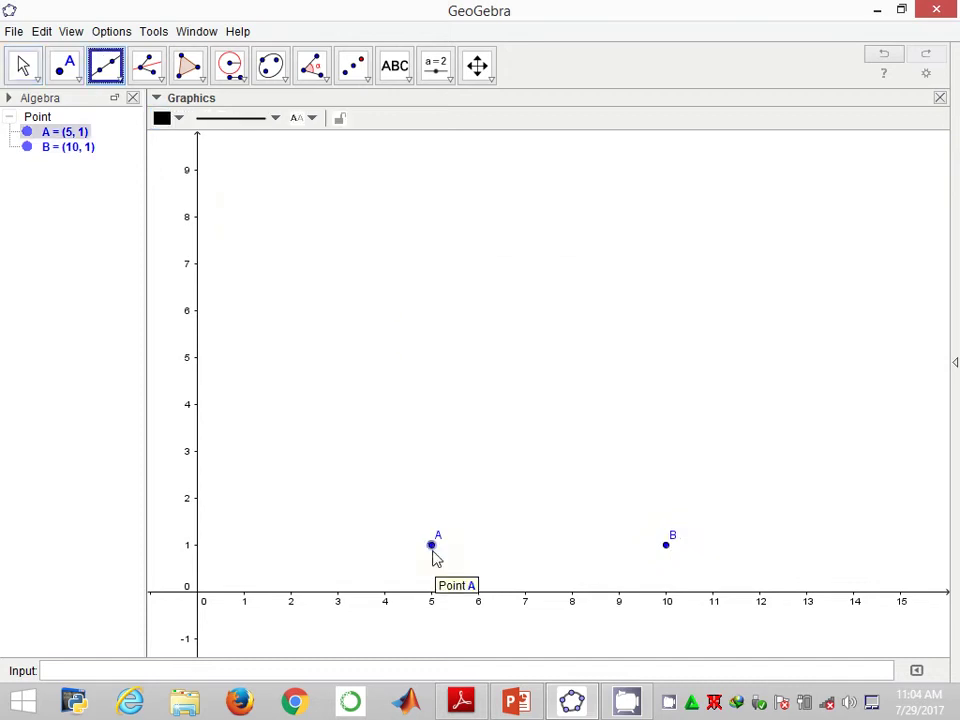
Step: Draw line a (y = 1) through A and B
left_click(432, 547)
left_click(665, 546)
left_click(665, 548)
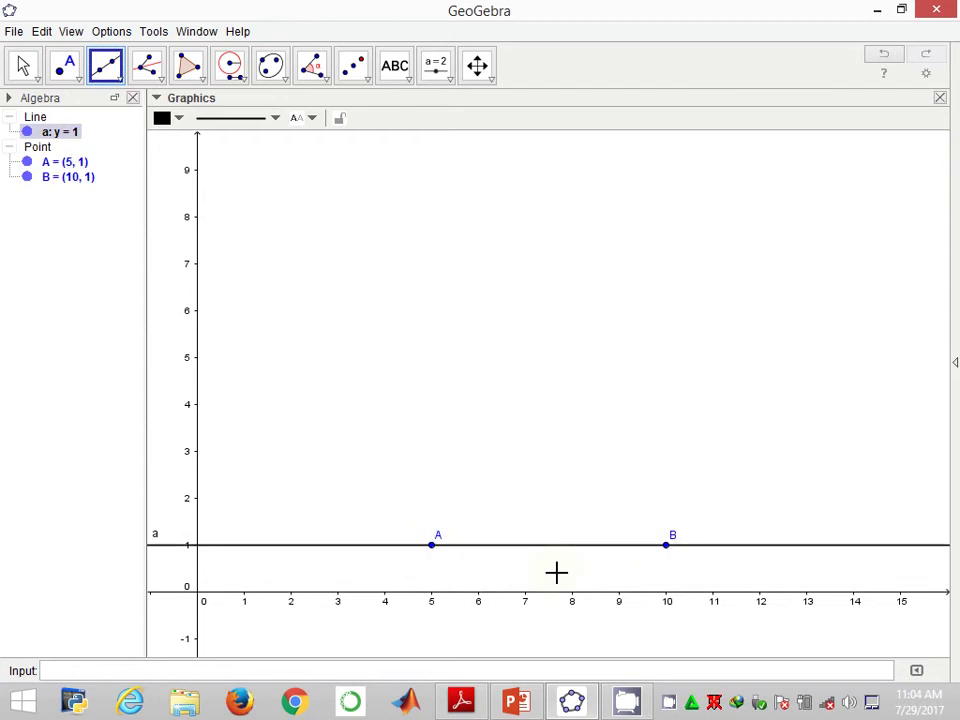
Step: Draw radius-AB circles about B and A and mark their upper intersection C = (7.5, 5.33)
left_click(230, 65)
left_click(431, 546)
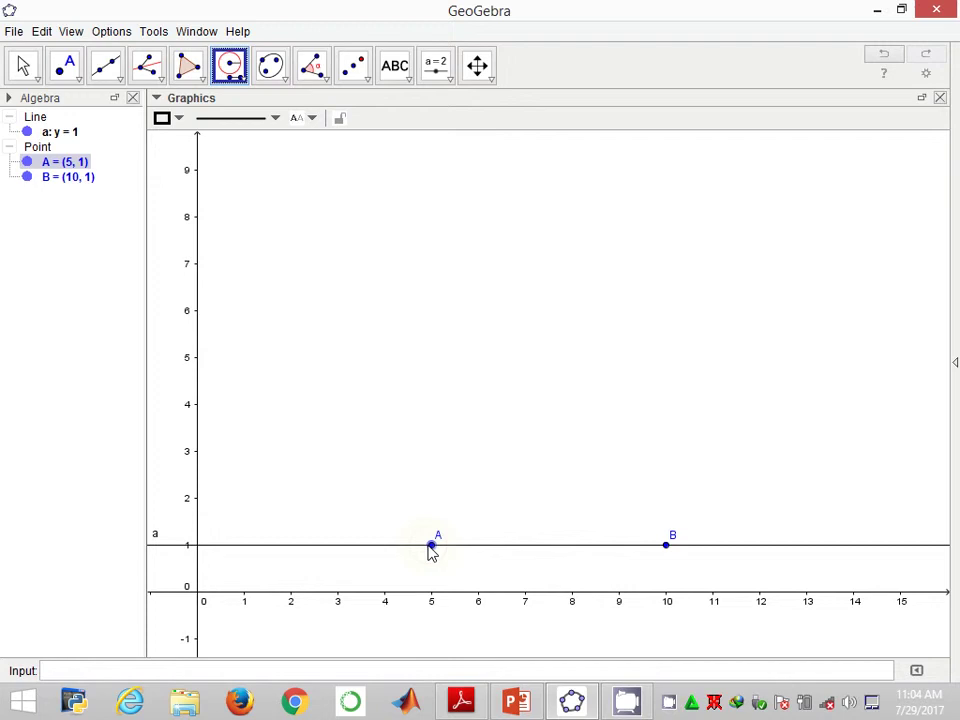
left_click(666, 546)
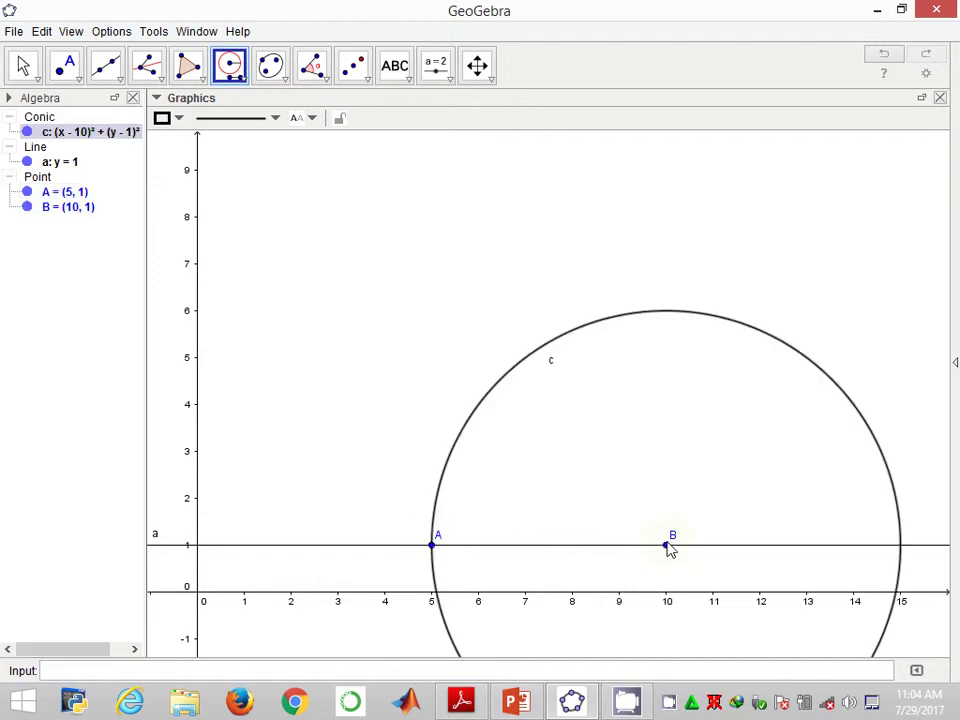
left_click(667, 547)
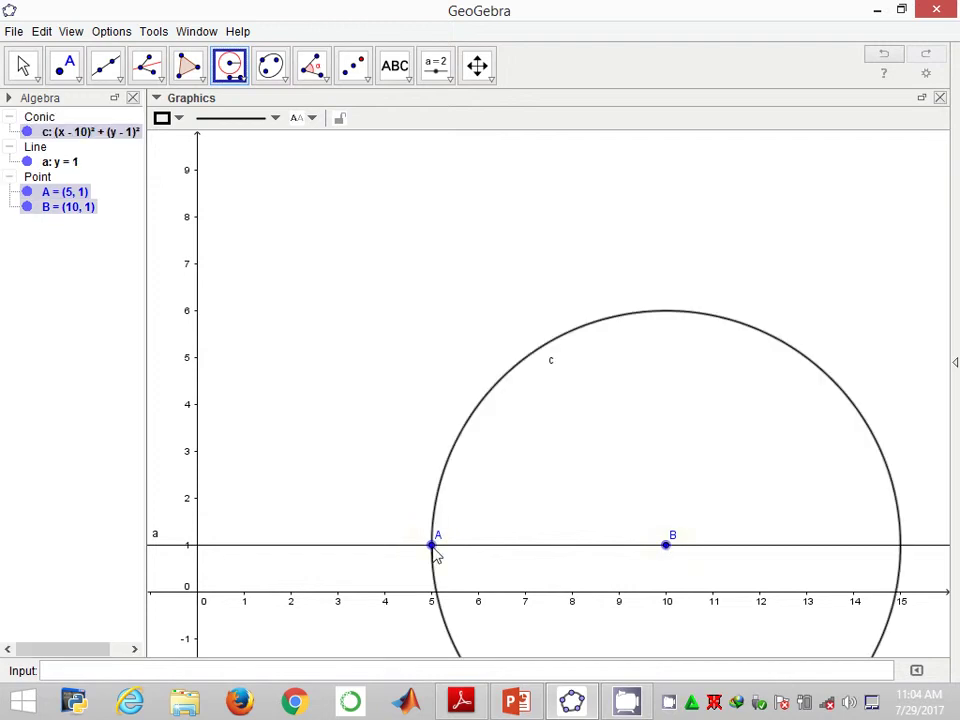
left_click(433, 547)
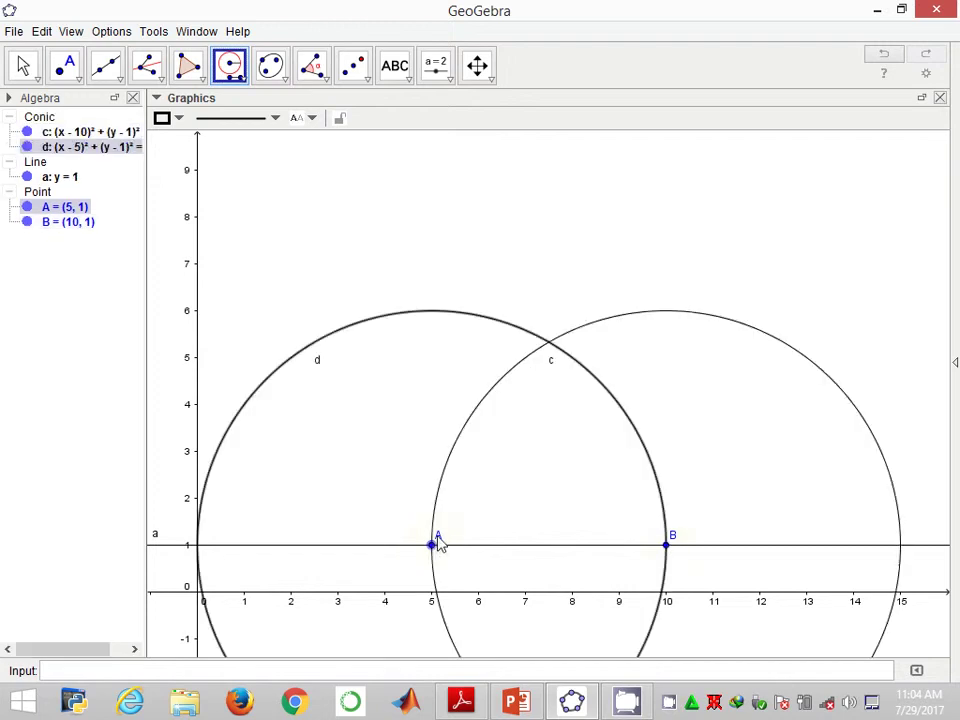
left_click(66, 62)
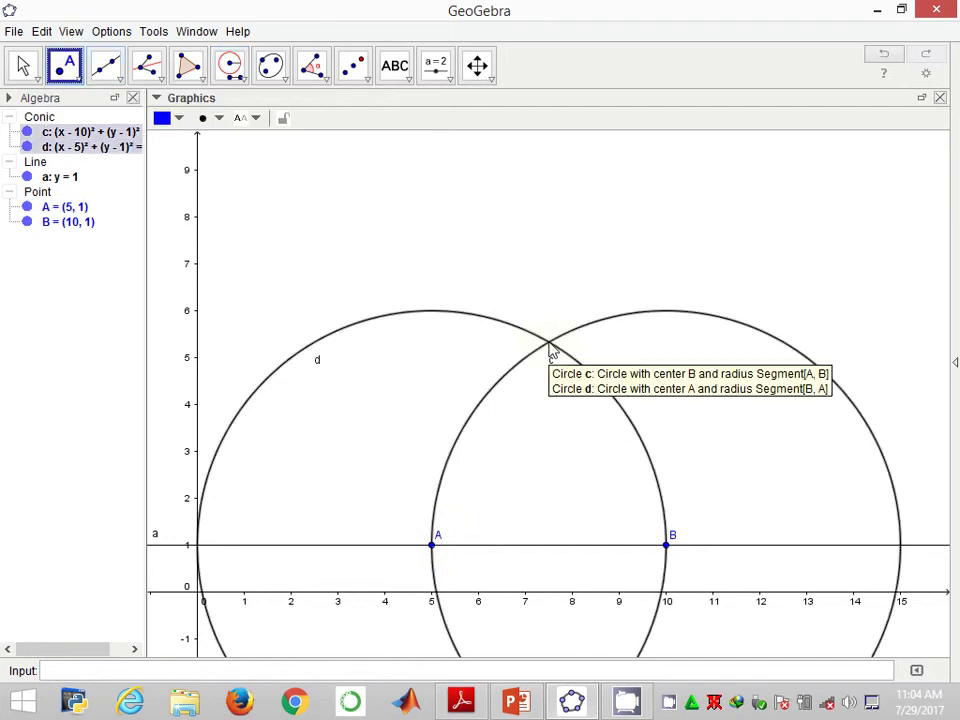
left_click(549, 342)
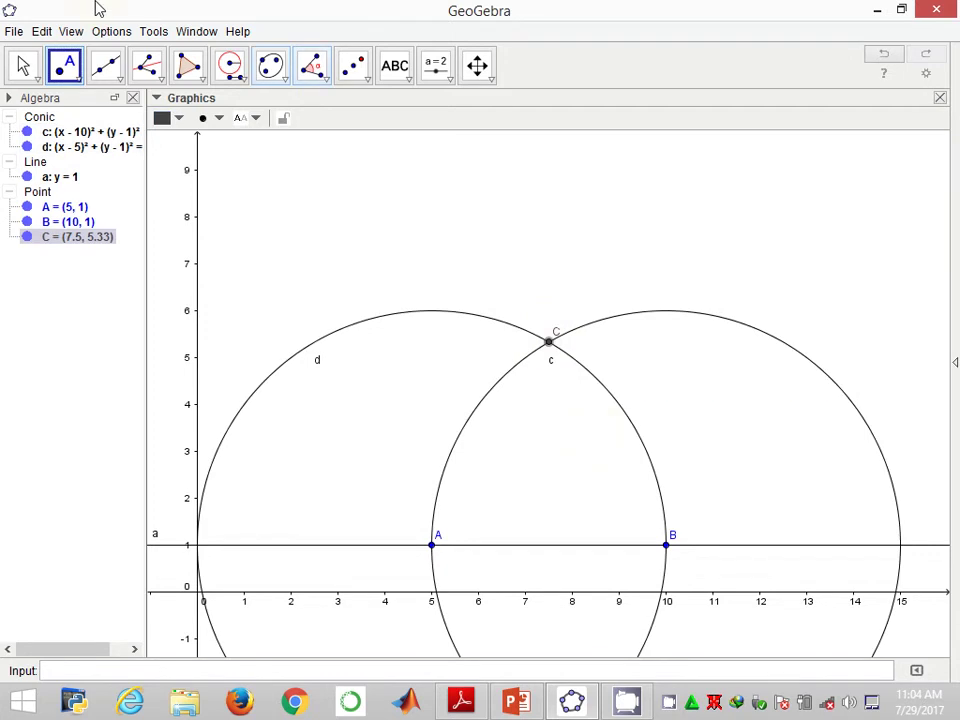
Step: Draw line b through B and C
left_click(107, 66)
left_click(666, 548)
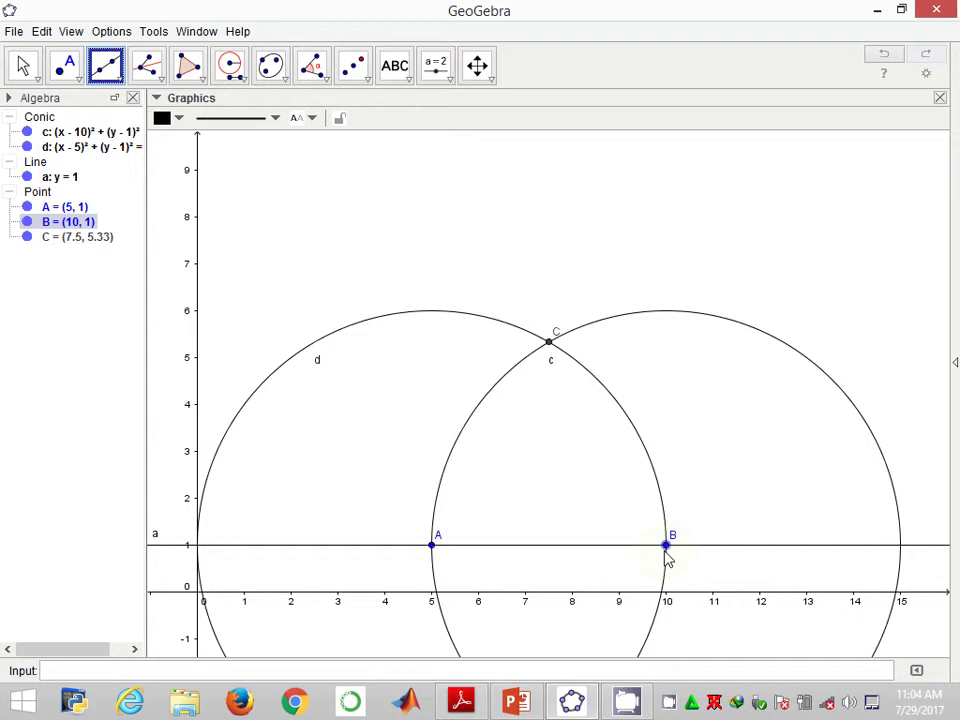
left_click(553, 346)
left_click(553, 346)
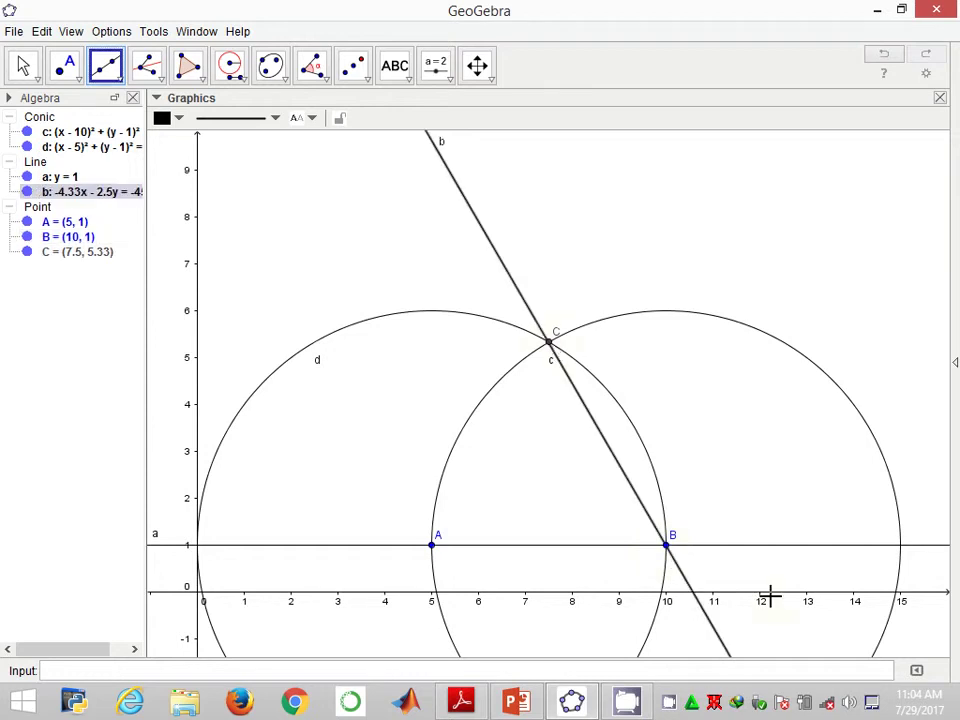
Step: Construct bisector e of angle CAB
left_click(146, 72)
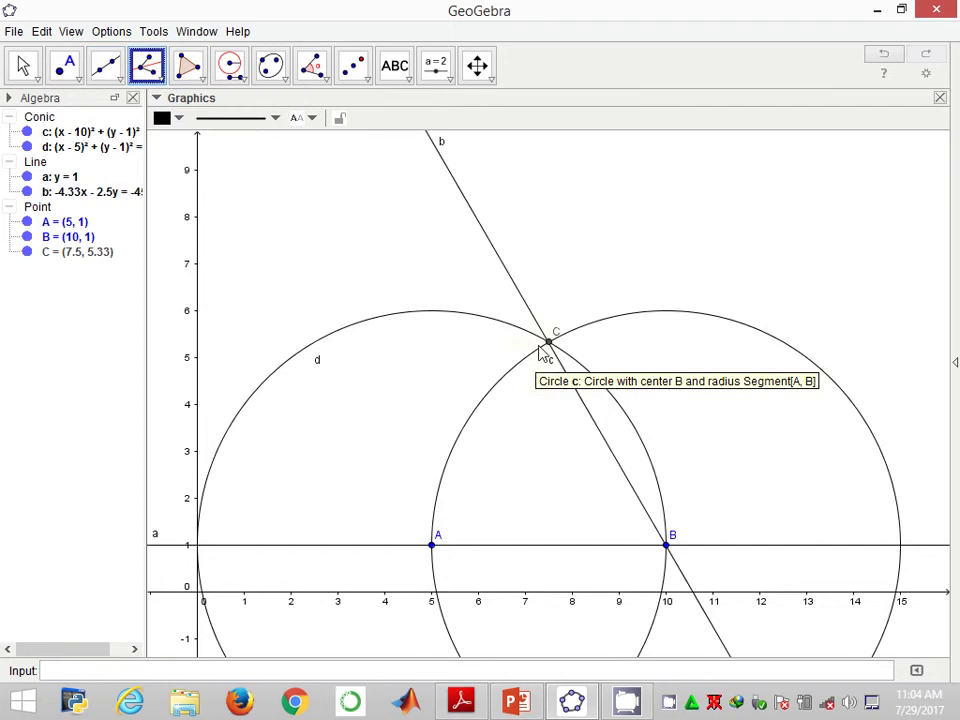
left_click(540, 346)
left_click(432, 546)
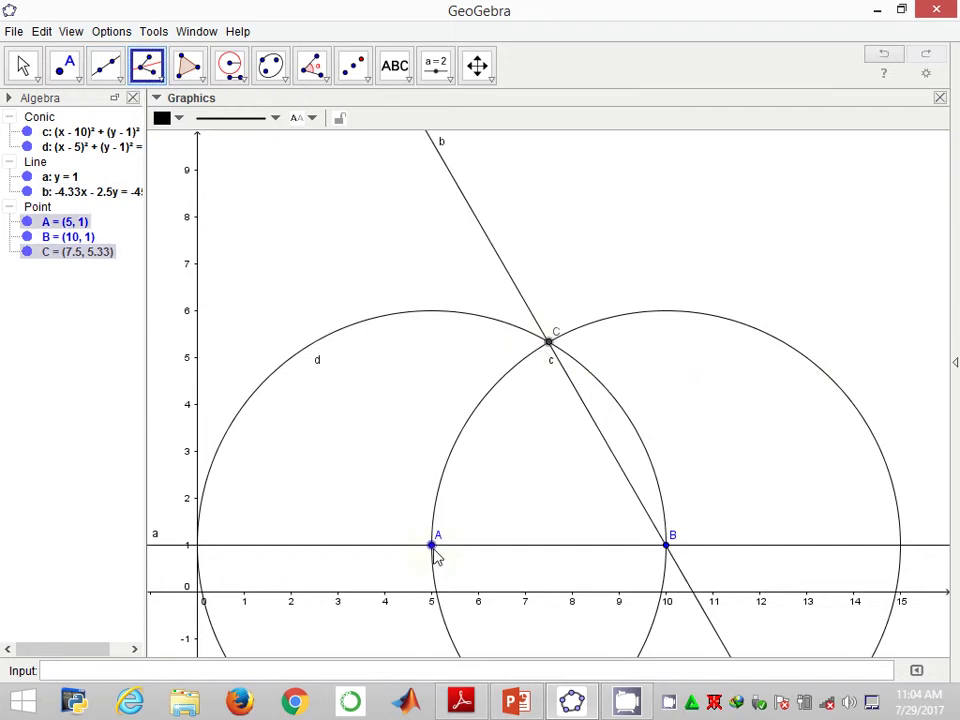
left_click(666, 546)
left_click(666, 546)
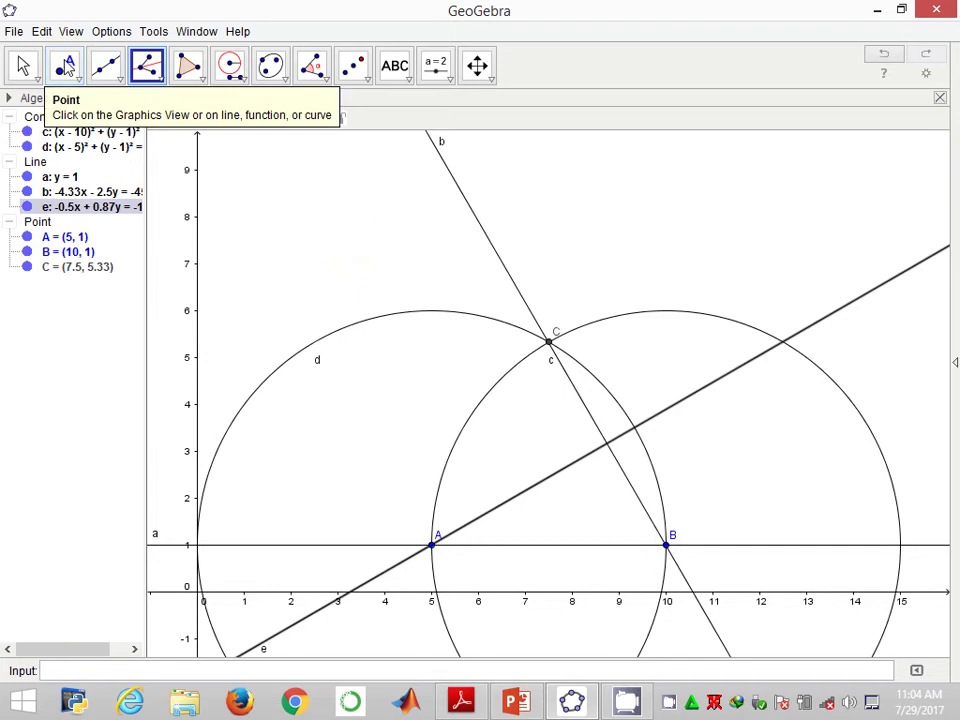
Step: Mark D = (8.75, 3.17) where b and e cross, and E = (9.33, 3.5) on circle d
left_click(66, 66)
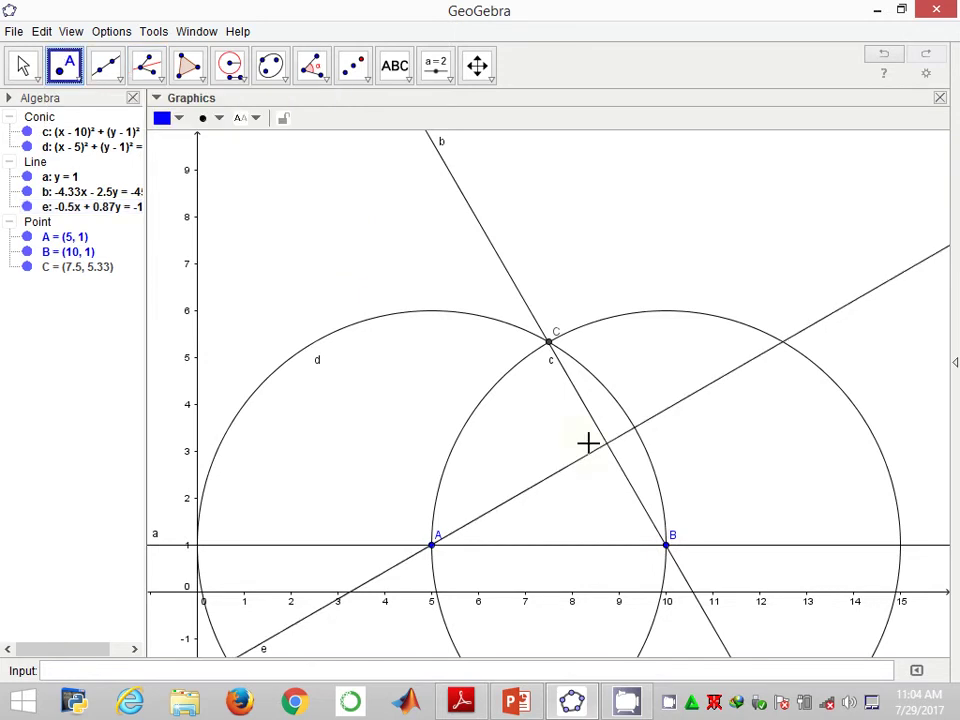
left_click(608, 443)
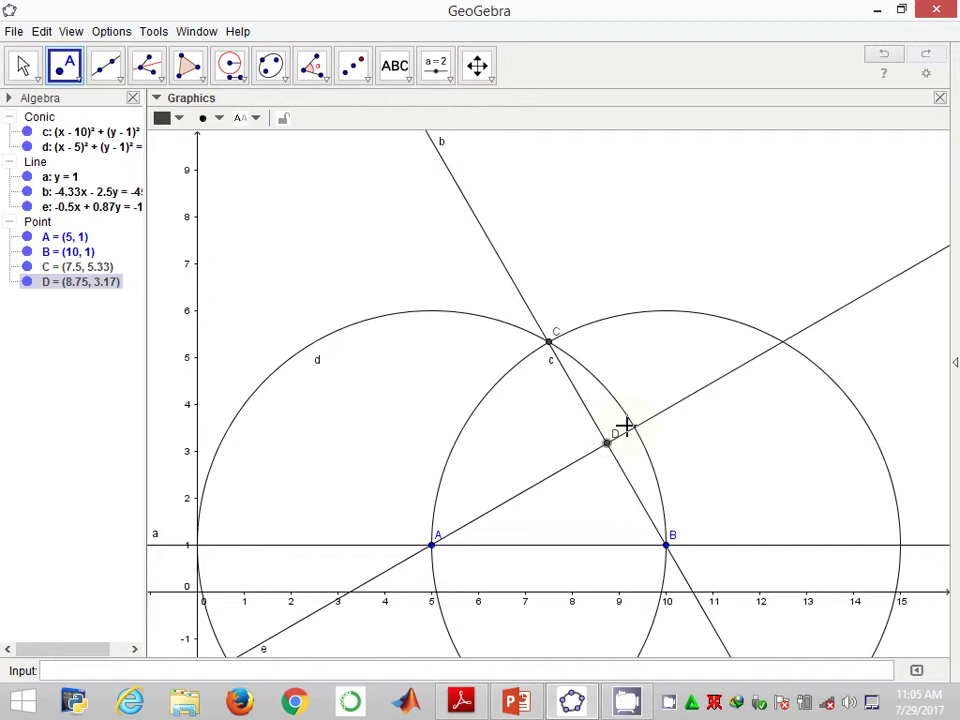
left_click(633, 428)
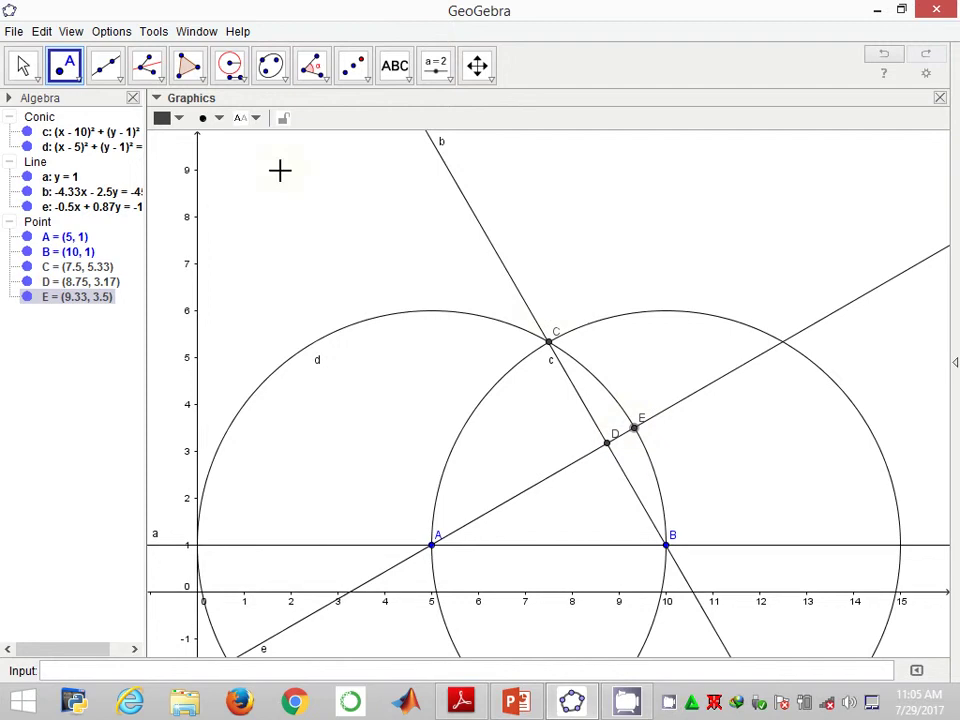
Step: Draw bisector f of angle EDB and mark F = (9.61, 2.93) where it meets circle d
left_click(147, 65)
left_click(609, 444)
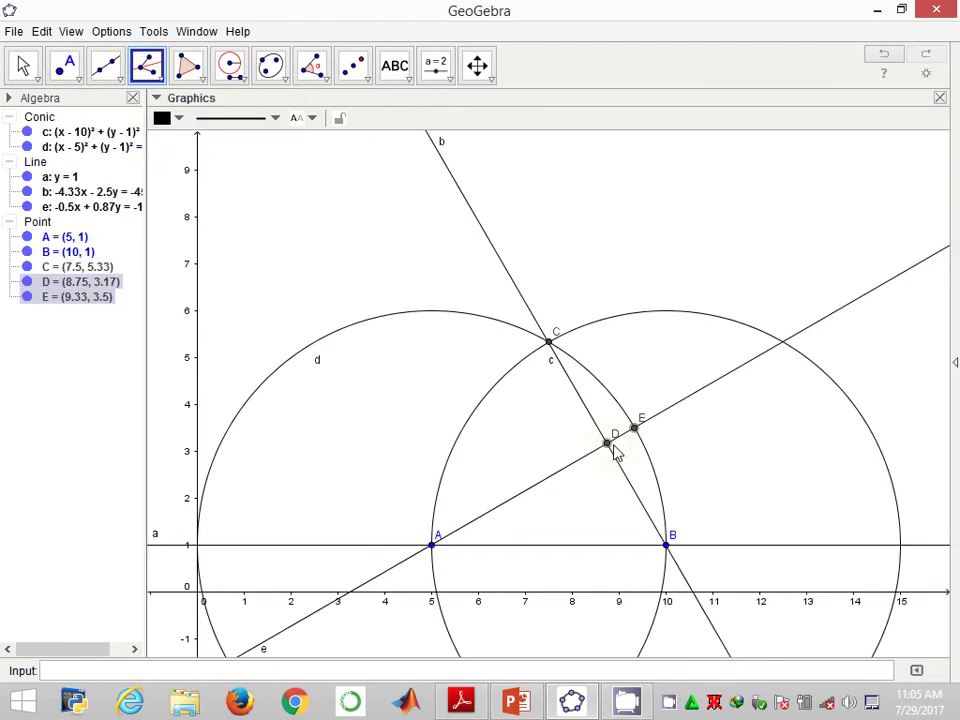
left_click(666, 545)
left_click(666, 545)
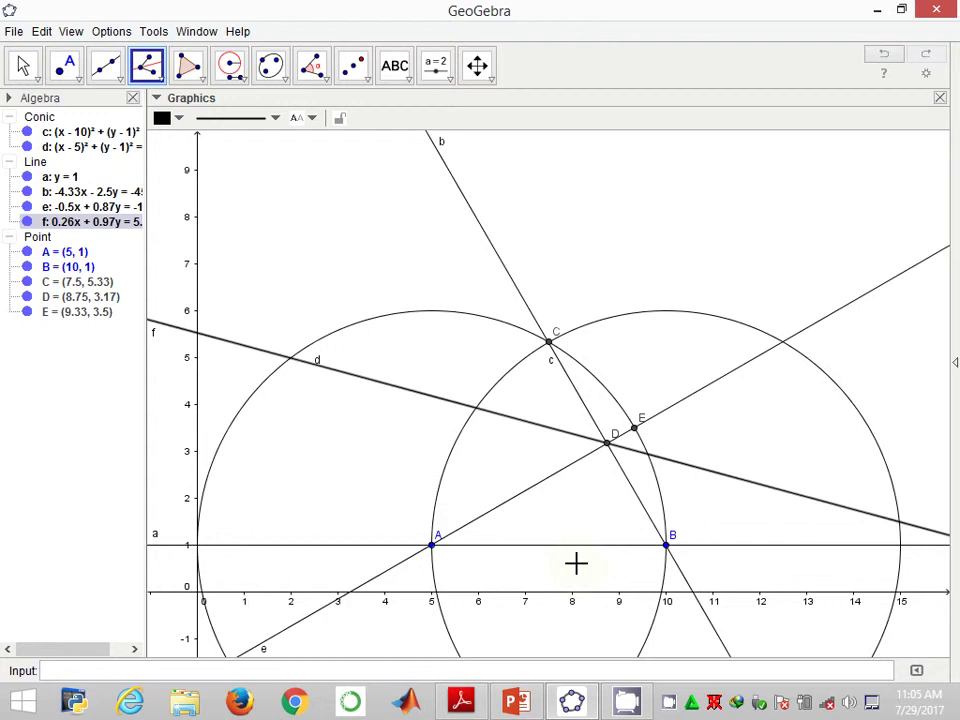
left_click(62, 66)
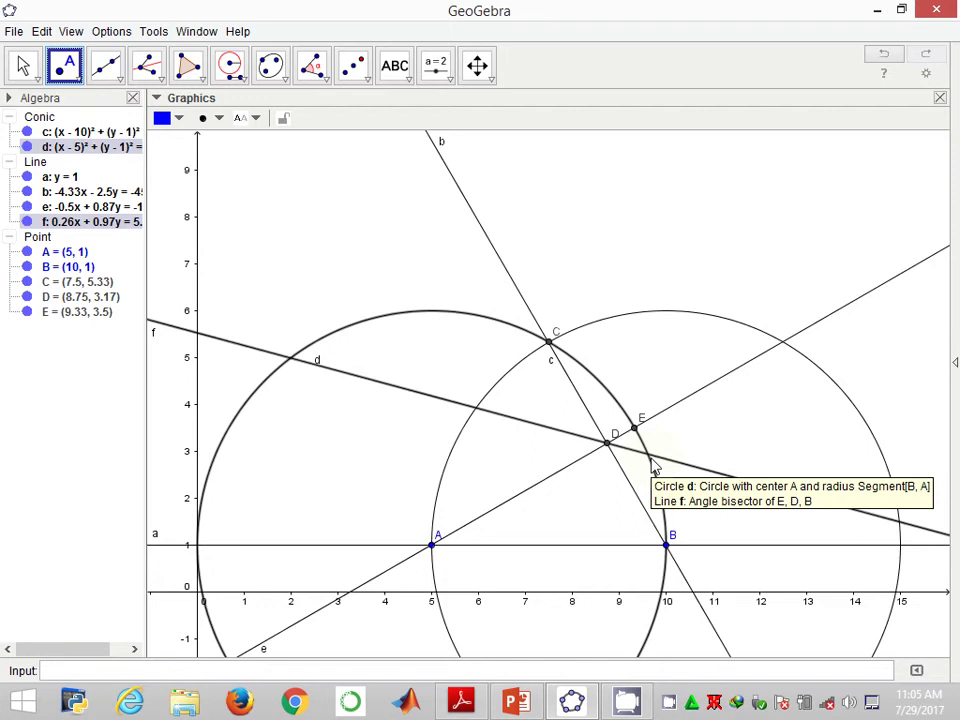
left_click(649, 456)
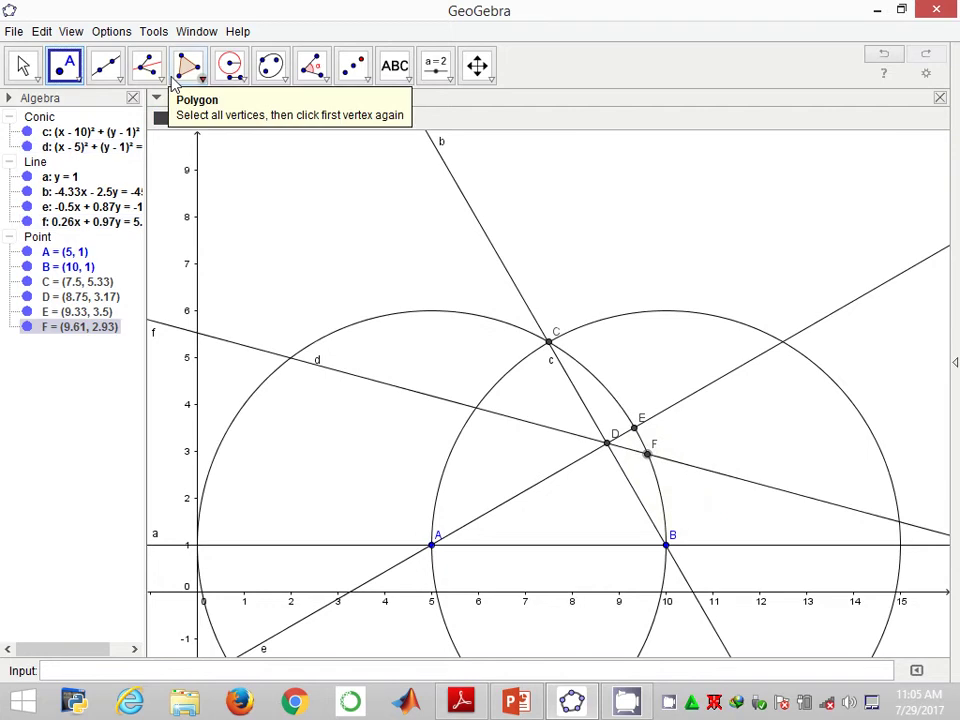
Step: Construct bisector g of angle EDF through D
left_click(148, 66)
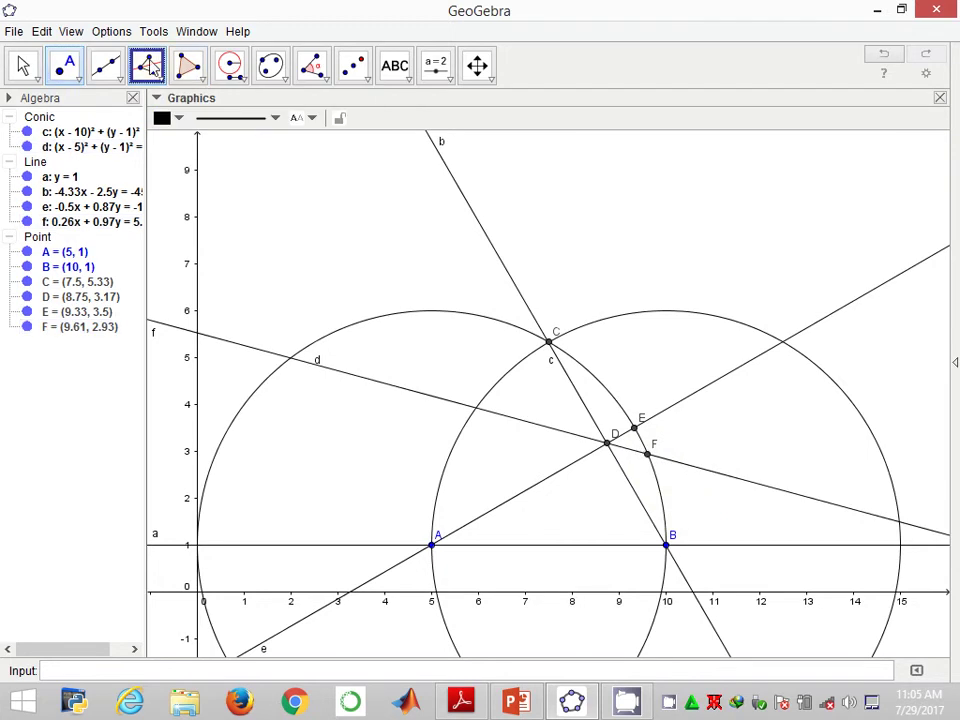
left_click(640, 427)
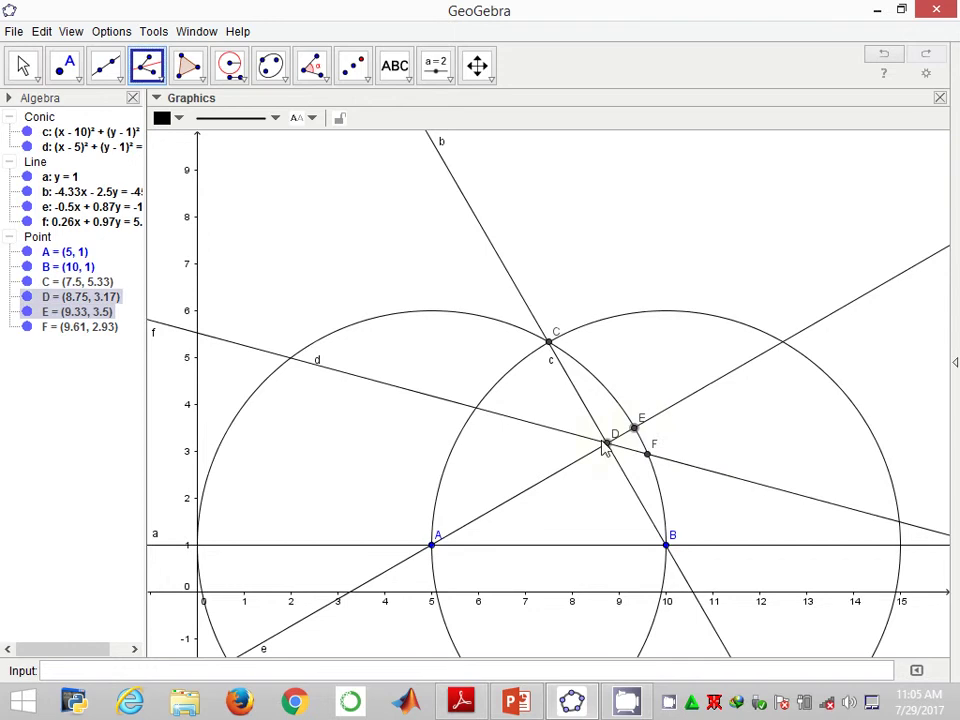
left_click(606, 442)
left_click(647, 454)
left_click(655, 466)
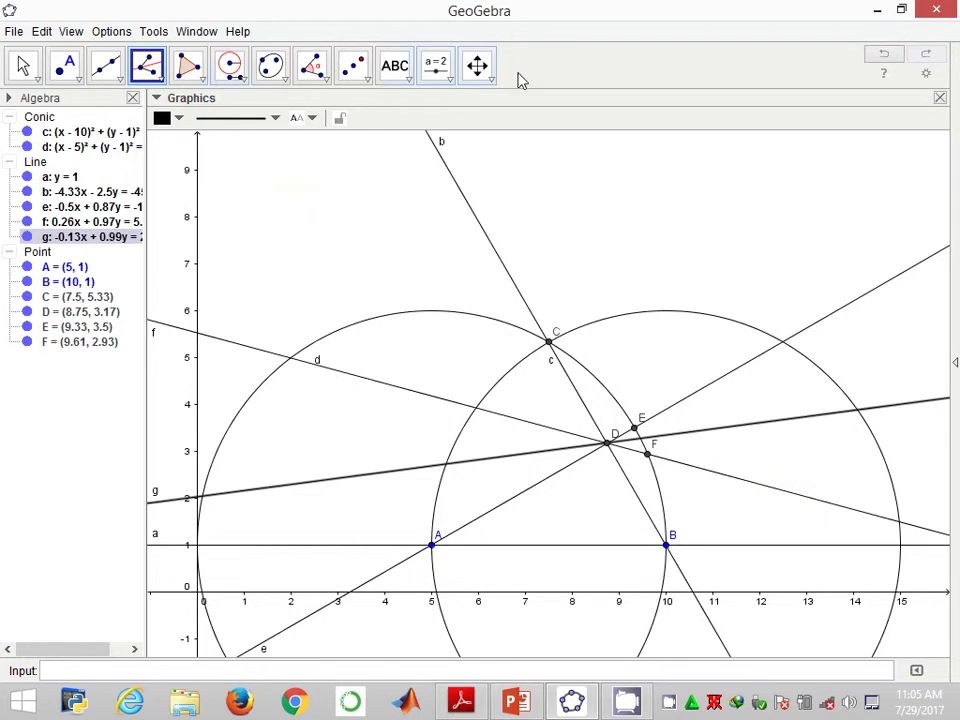
left_click(480, 68)
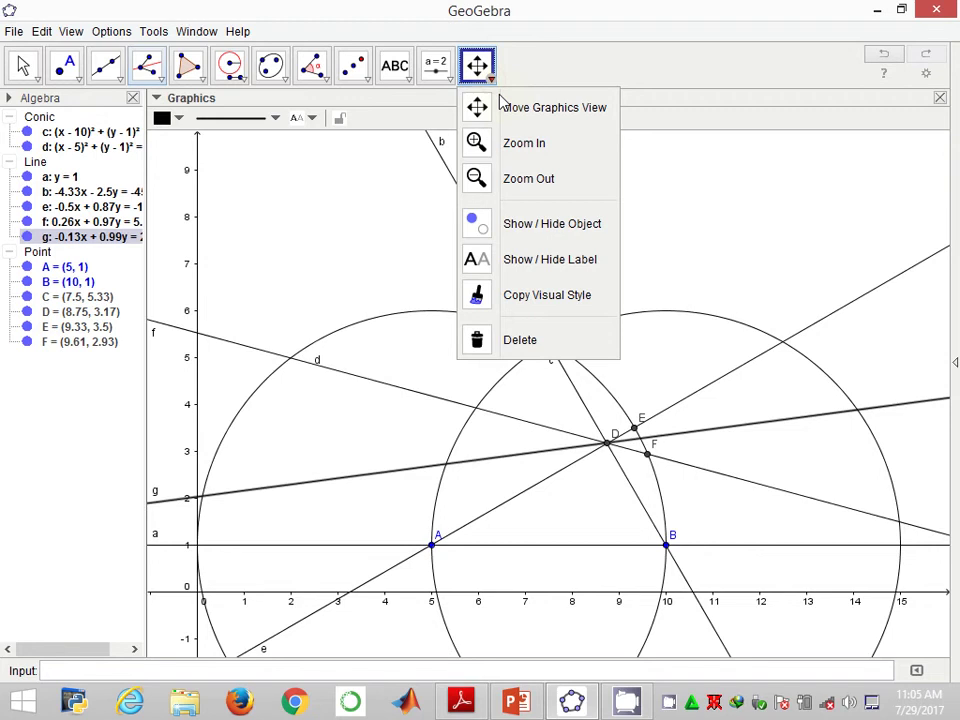
Step: Zoom in near D, mark G = (9.46, 3.26) on bisector g and circle d, then zoom out and pan right
left_click(522, 143)
left_click(620, 484)
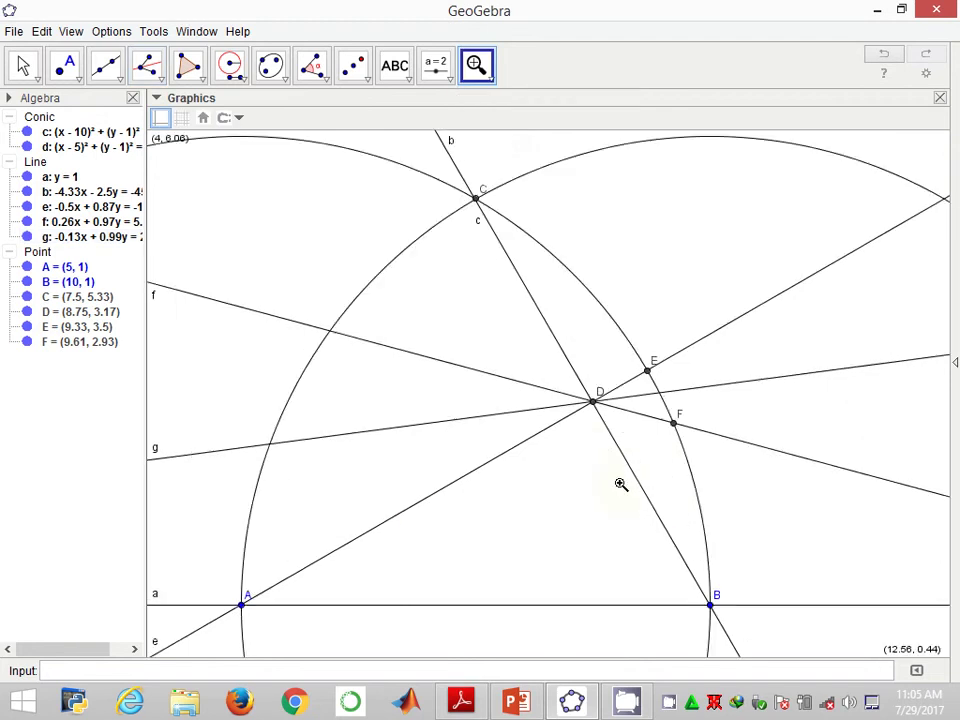
scroll(617, 475, "up", 1)
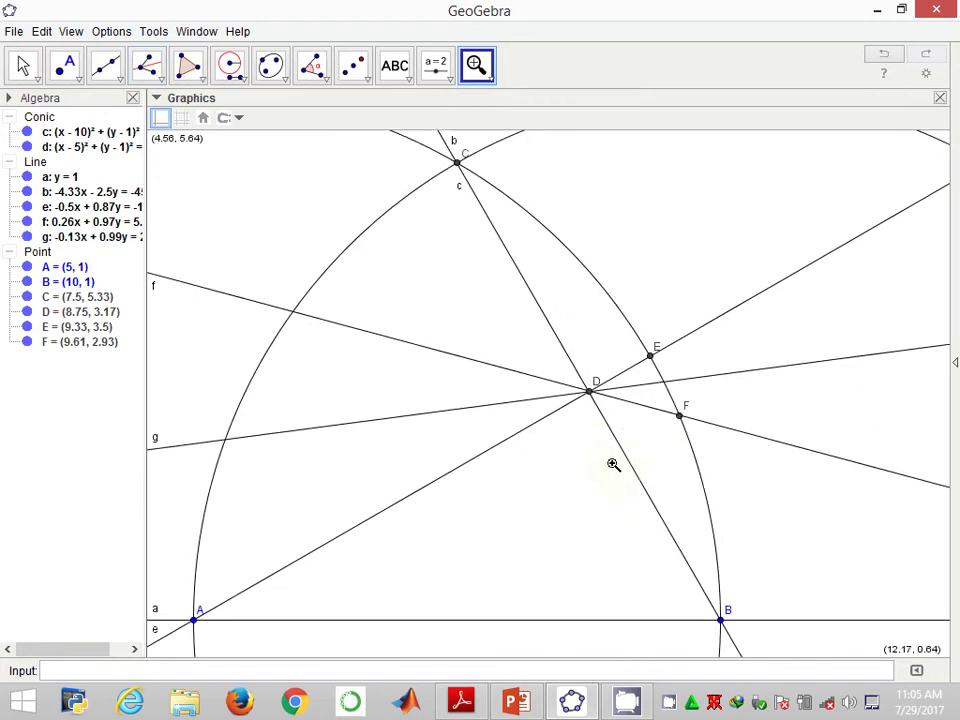
left_click(62, 66)
left_click(62, 66)
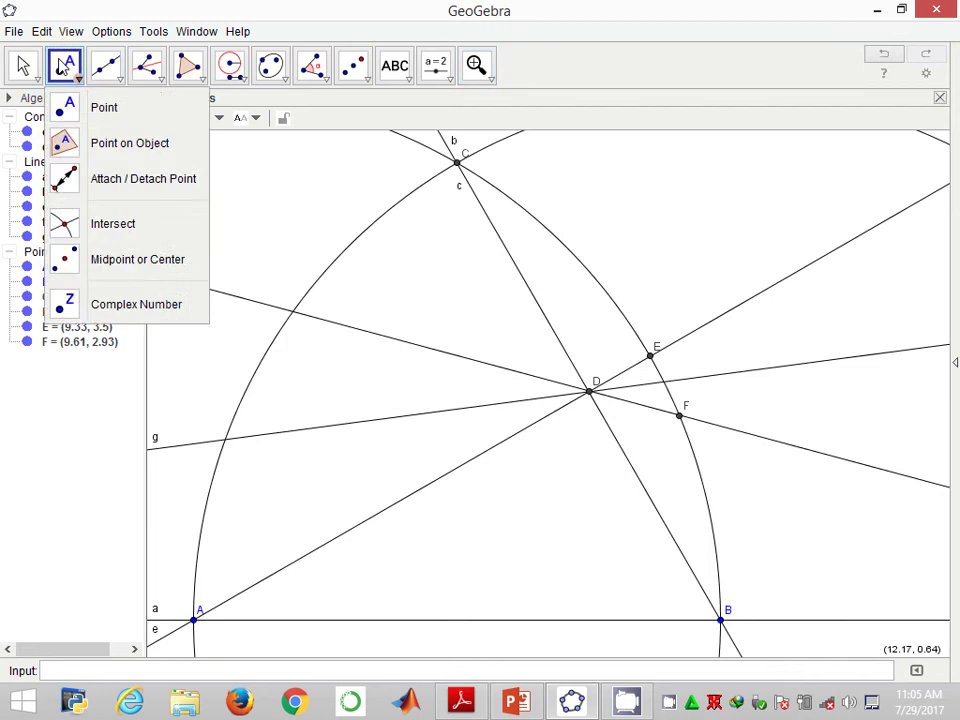
left_click(665, 382)
scroll(648, 418, "down", 2)
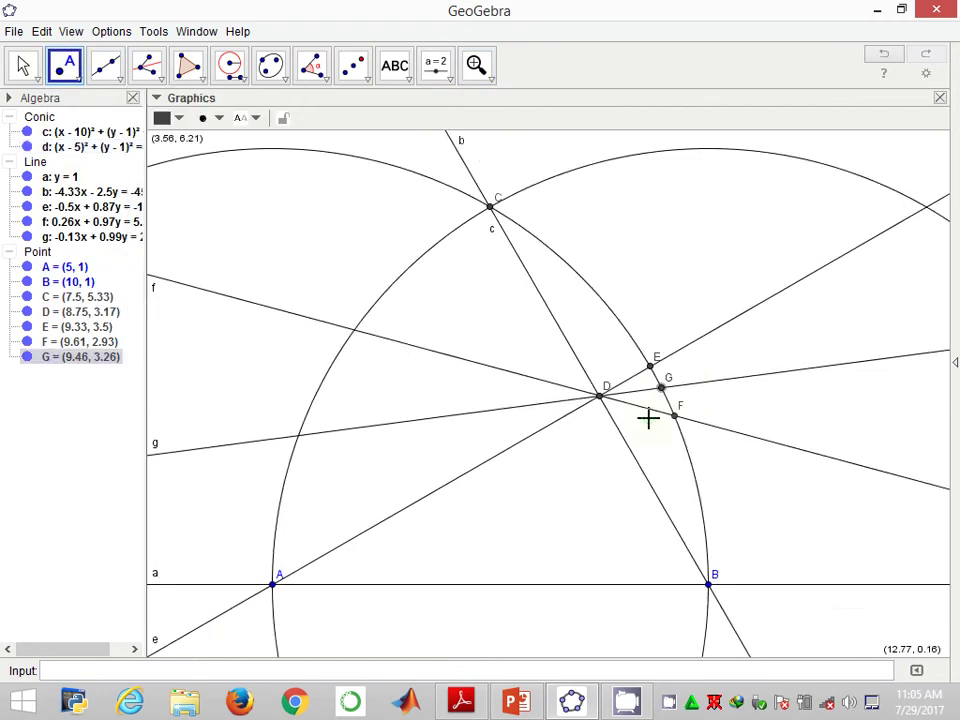
scroll(648, 418, "down", 2)
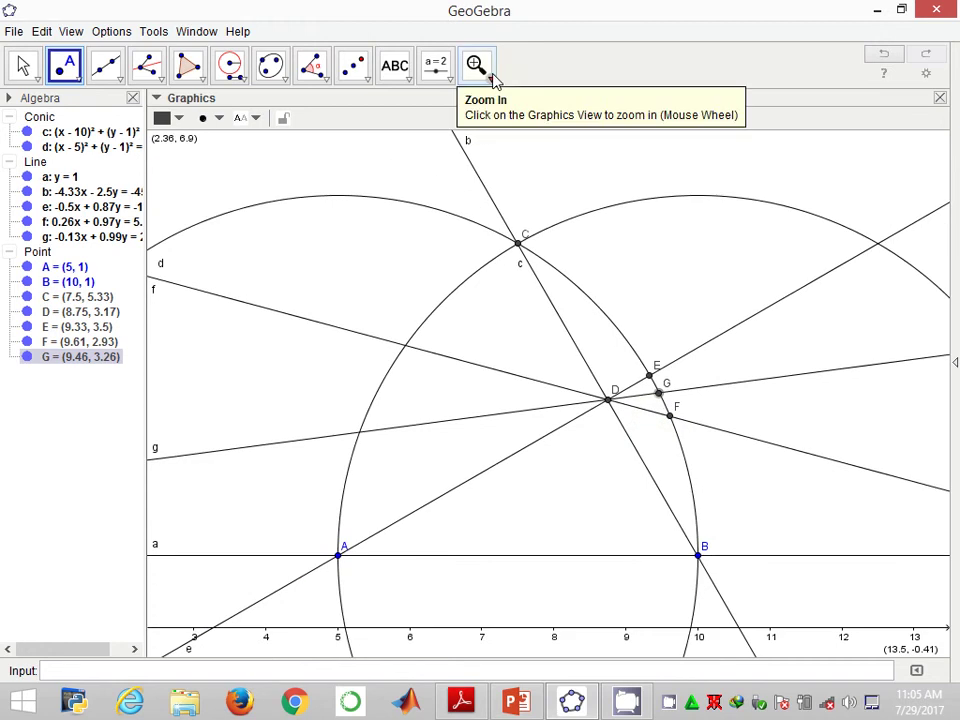
left_click(490, 78)
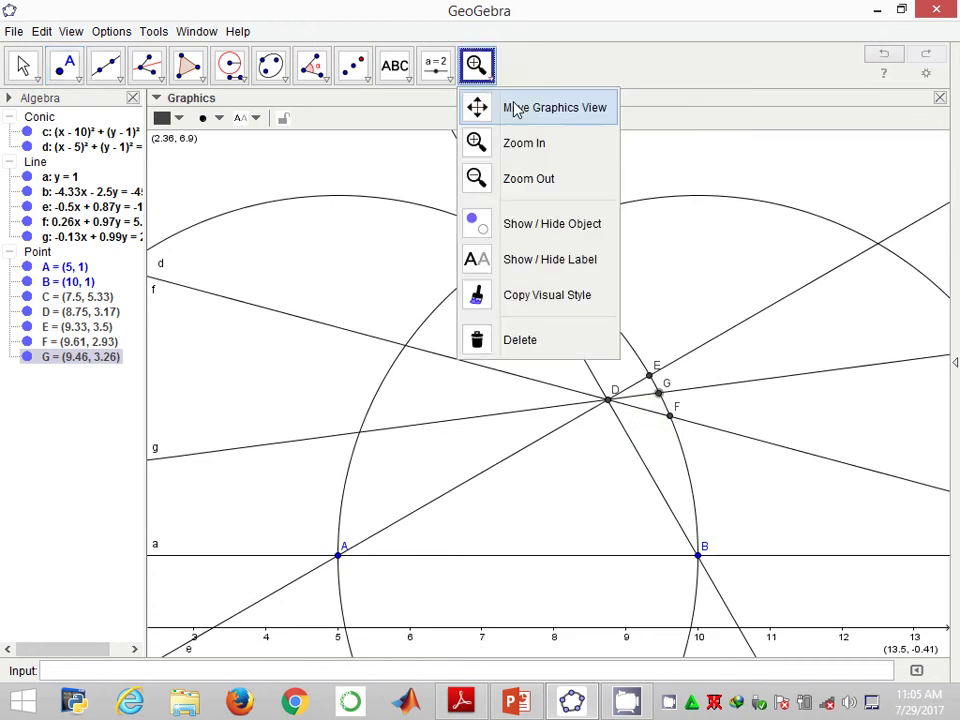
left_click(516, 107)
left_click_drag(372, 252, 549, 259)
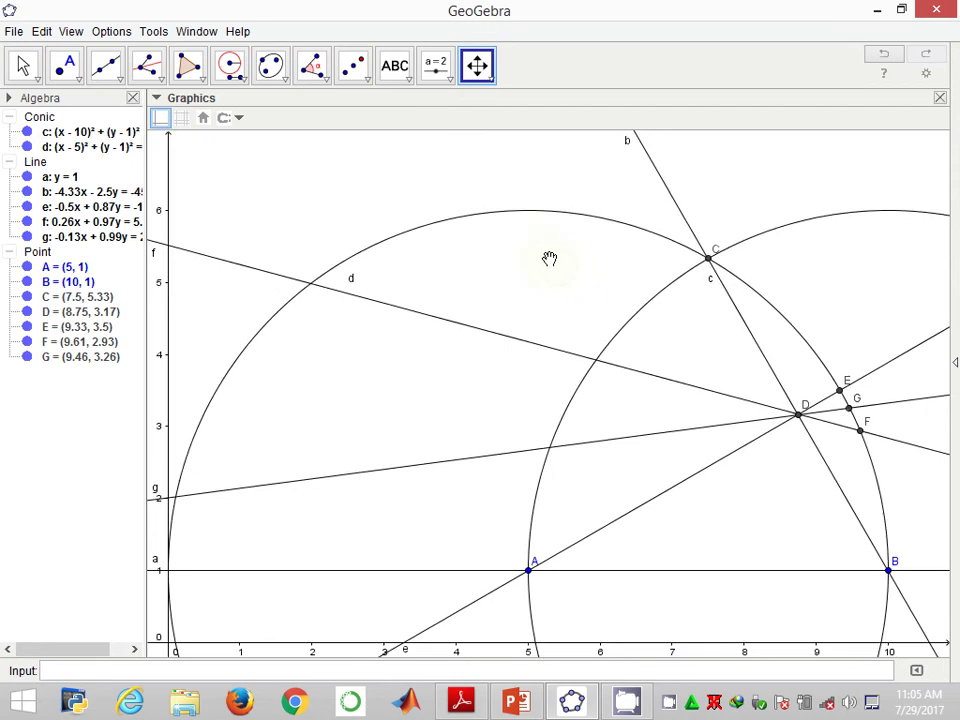
Step: Draw circle h of radius DF about E and colour it red
left_click(236, 70)
left_click(799, 414)
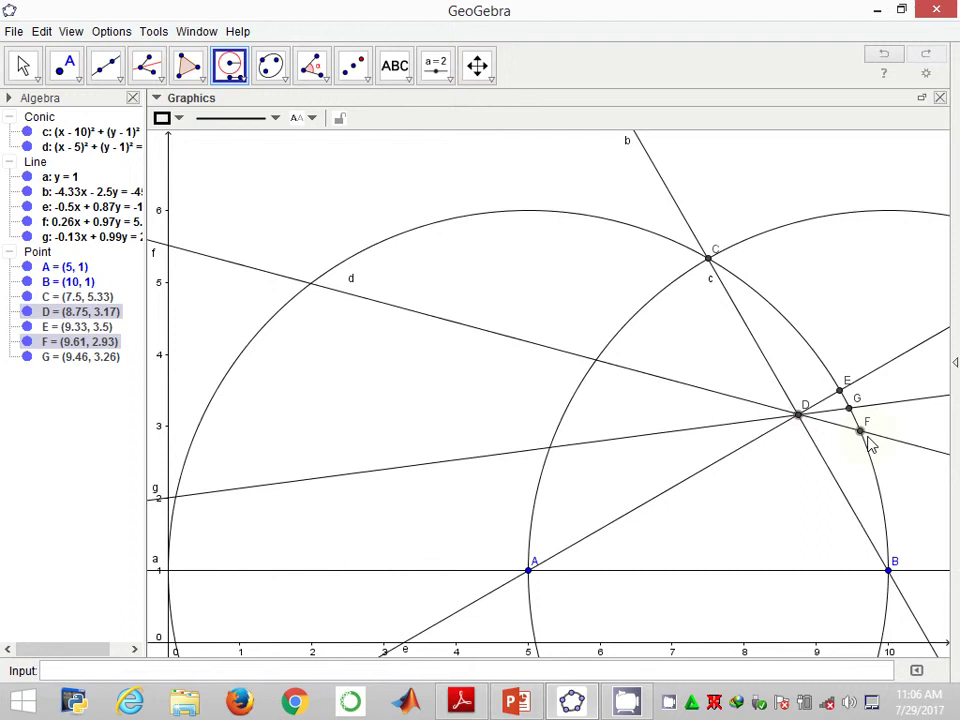
left_click(862, 434)
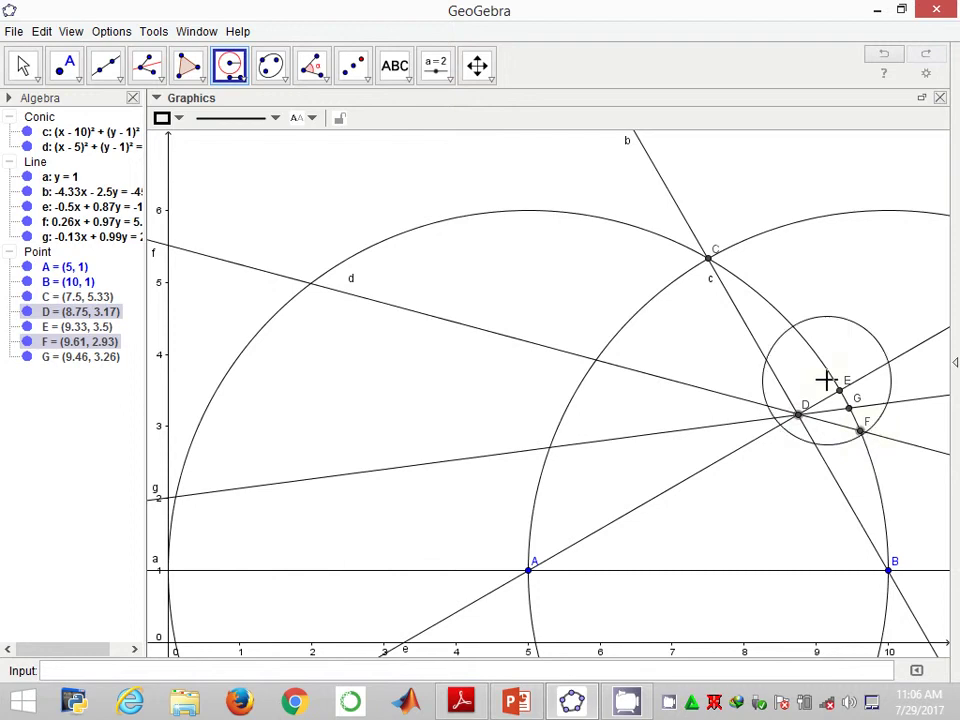
left_click(839, 389)
right_click(822, 330)
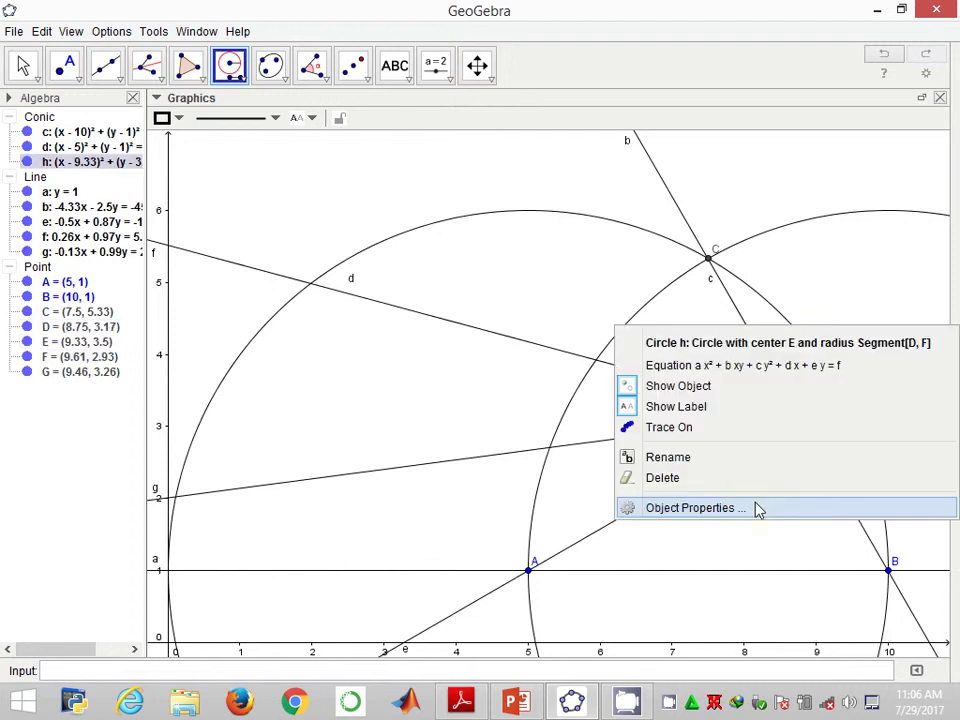
left_click(758, 510)
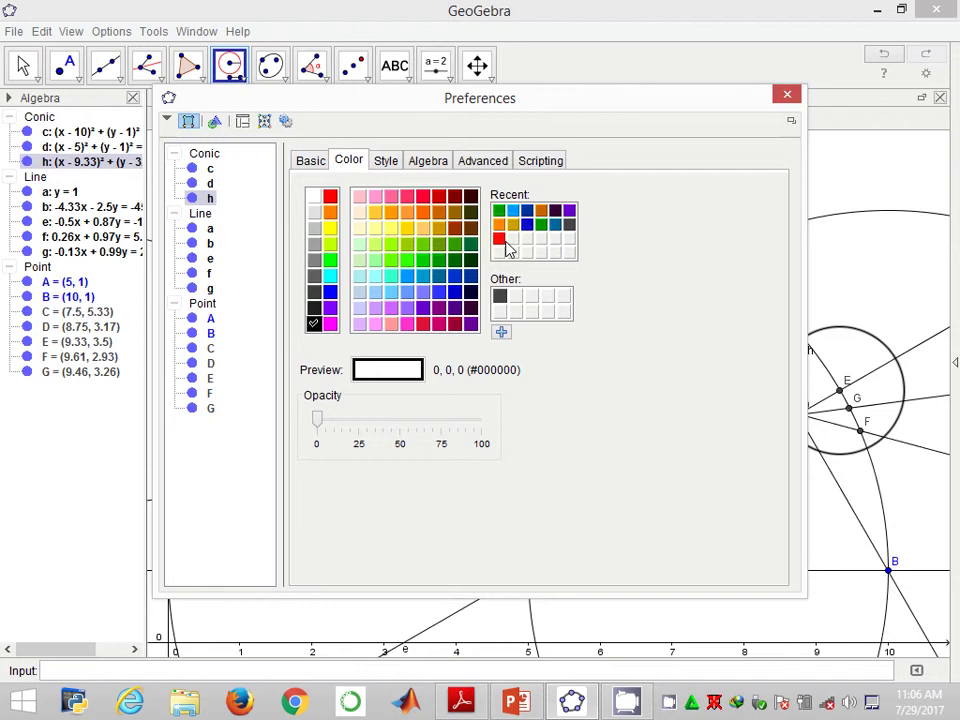
left_click(500, 240)
left_click(788, 96)
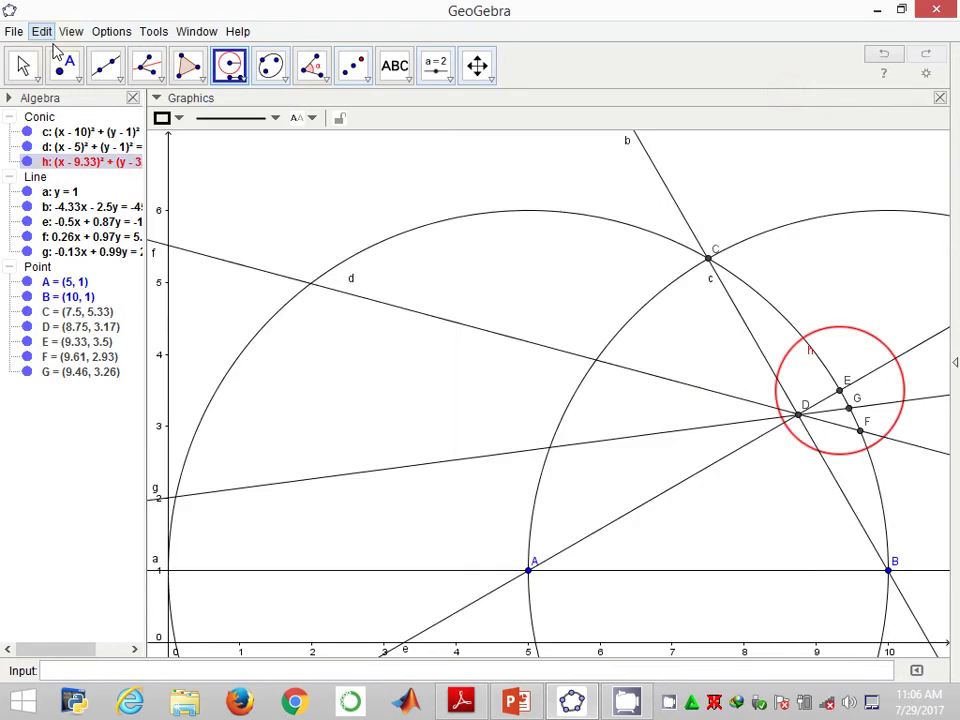
Step: Mark H = (8.82, 4.23) where circles d and h meet, and draw purple circle k of radius DG around it
left_click(63, 68)
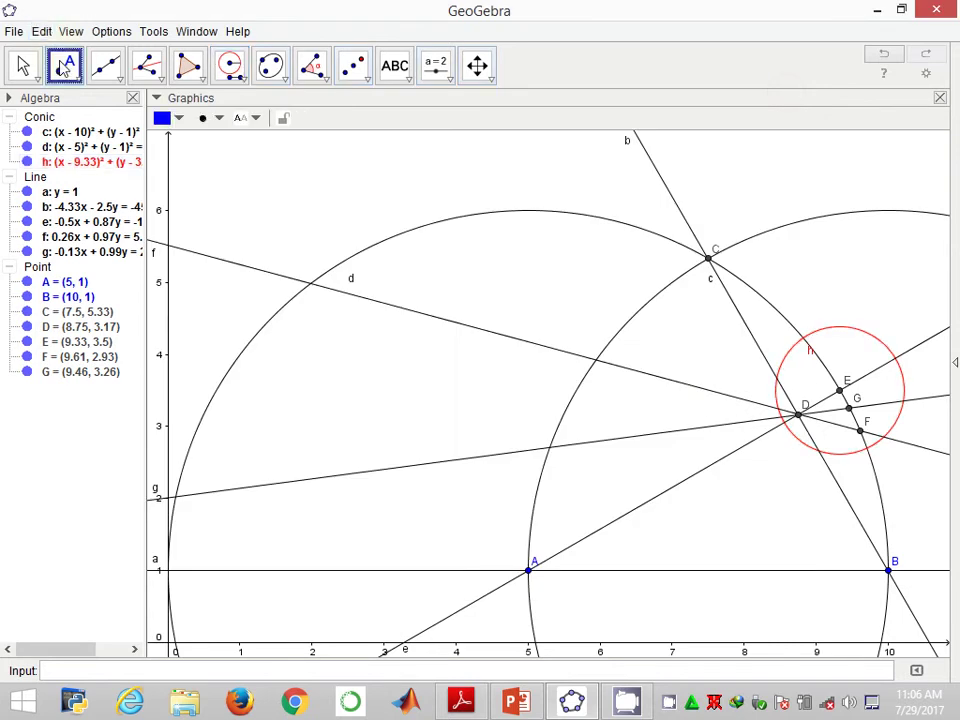
left_click(805, 340)
left_click(229, 65)
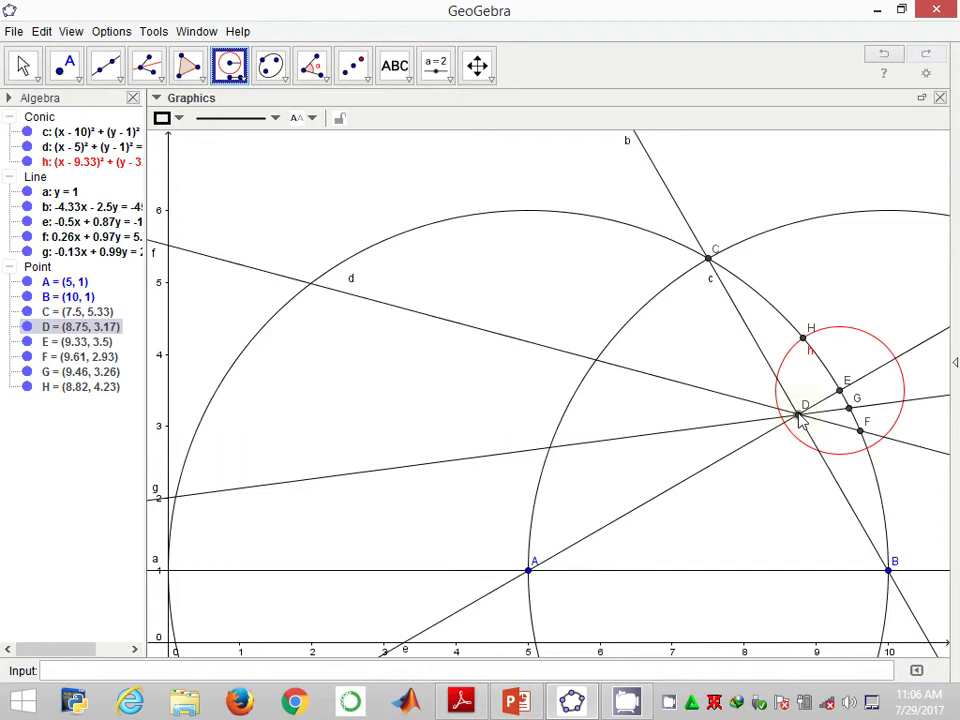
left_click(849, 407)
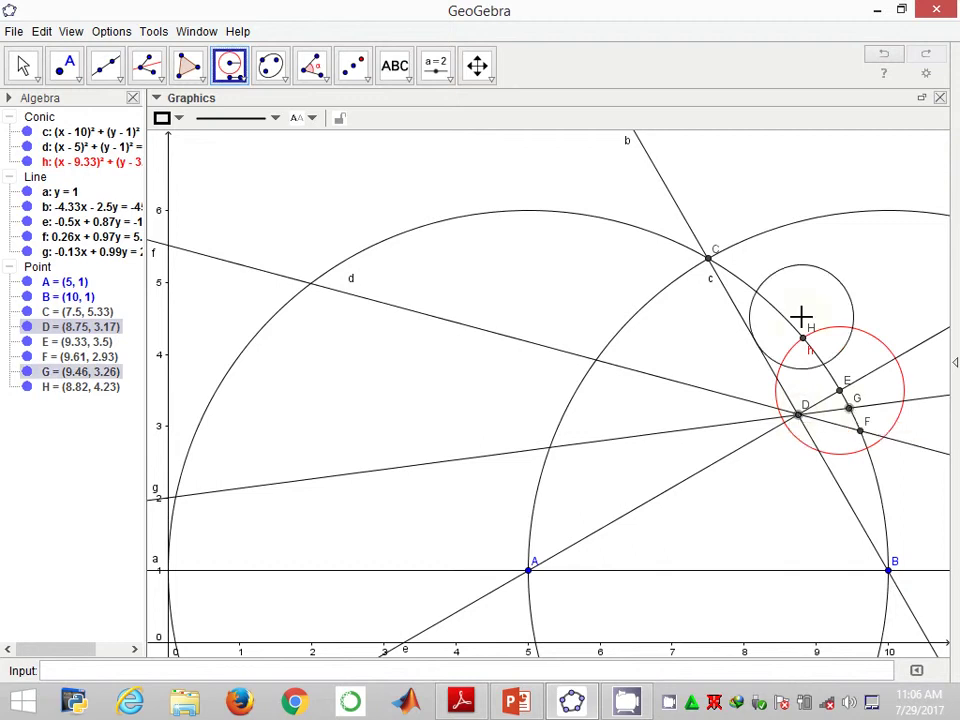
left_click(803, 339)
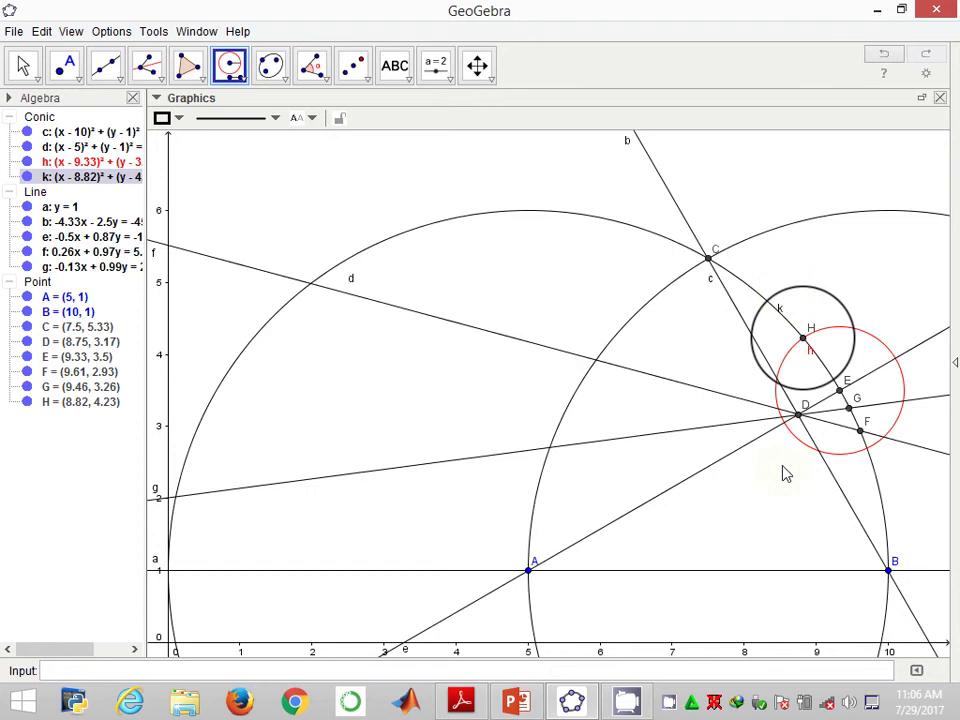
key("ctrl+e")
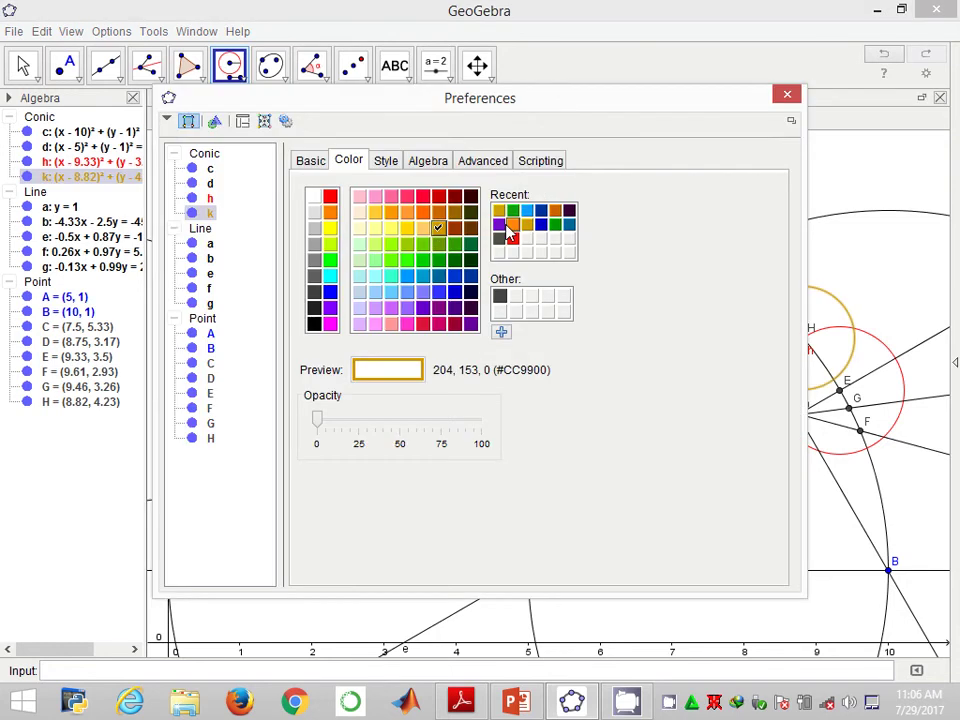
left_click(501, 224)
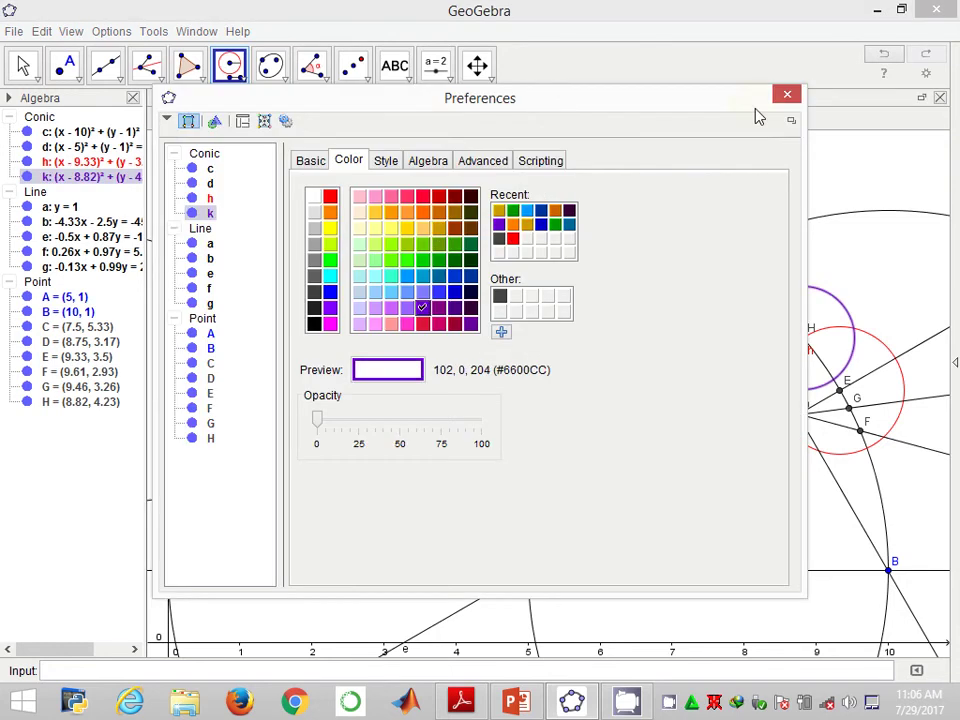
left_click(787, 94)
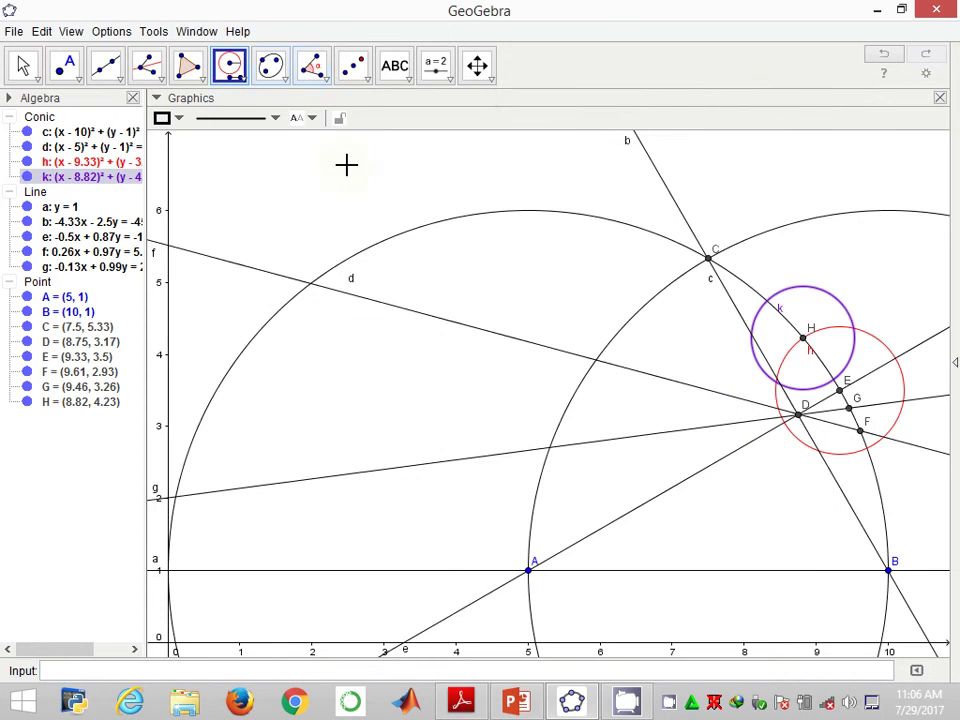
Step: Zoom in near H and mark I = (9.24, 3.65) where circles d and k cross
left_click(490, 80)
left_click(510, 132)
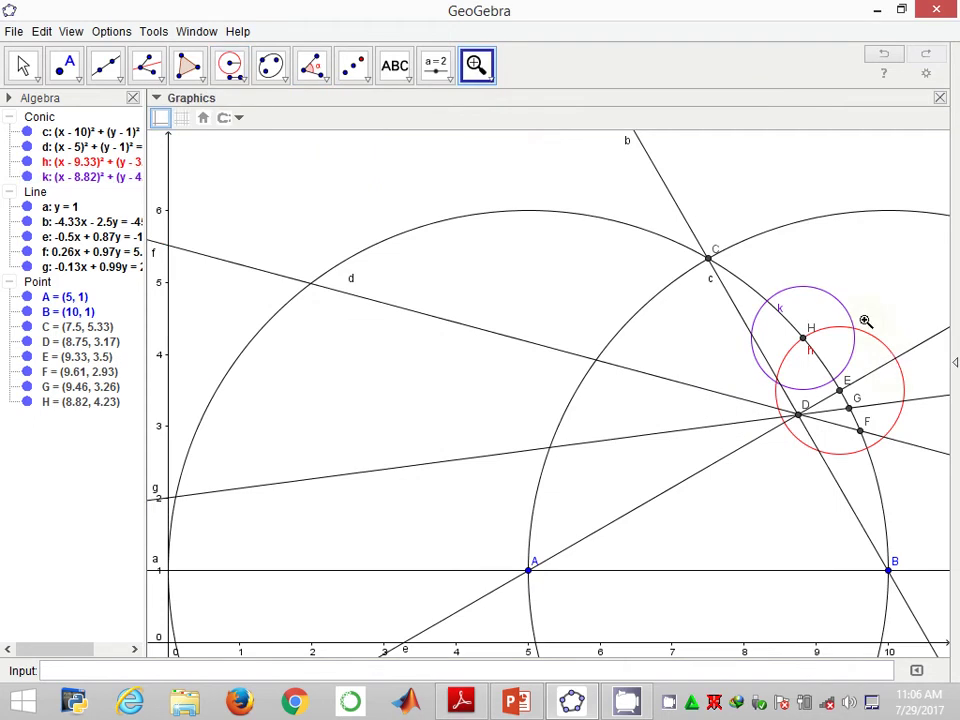
left_click(866, 321)
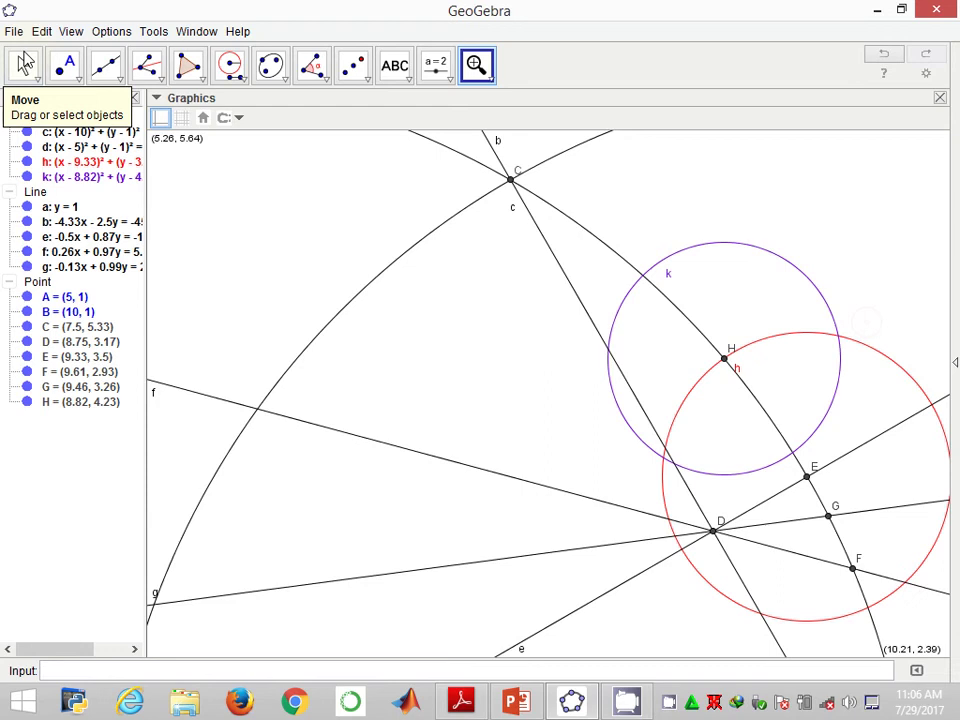
left_click(65, 65)
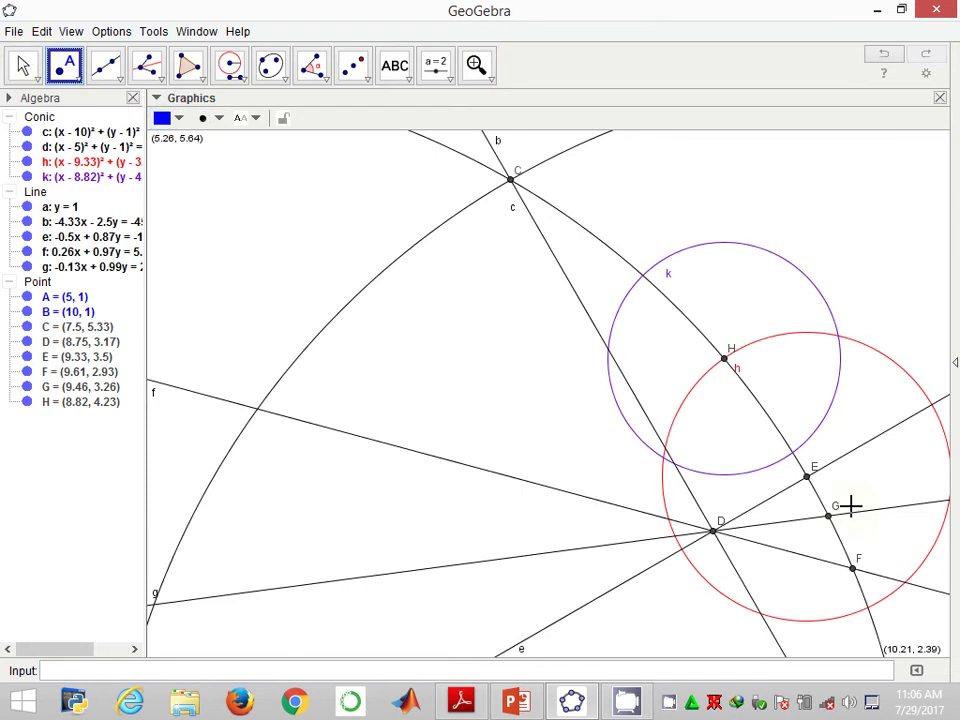
left_click(794, 453)
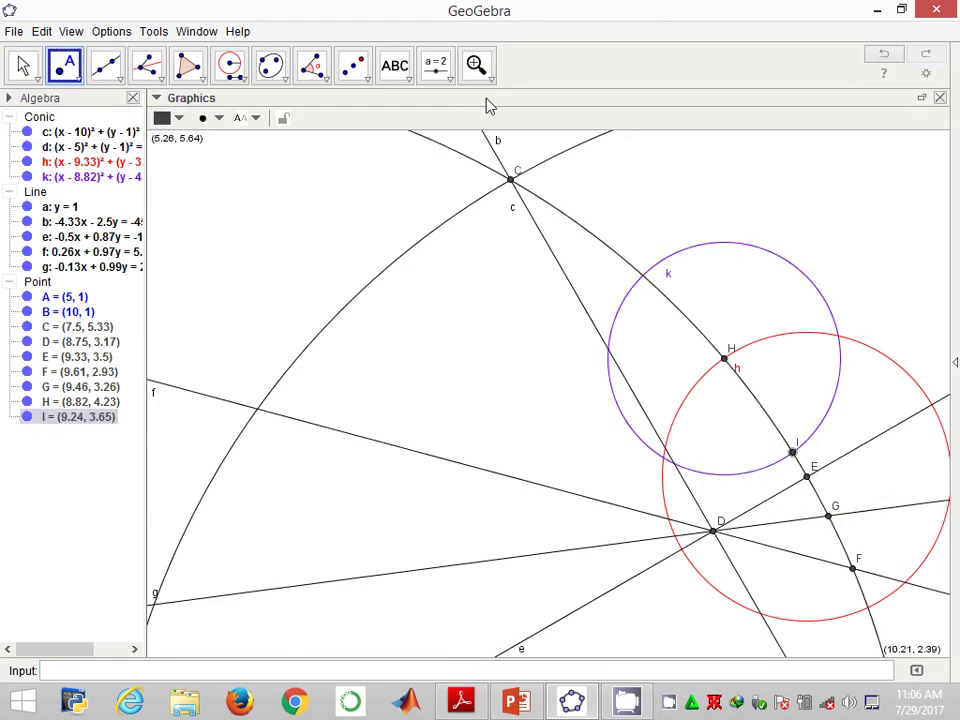
Step: Zoom back out to show A and B, and pan the construction right to recentre it
left_click(478, 66)
left_click(536, 176)
left_click(593, 206)
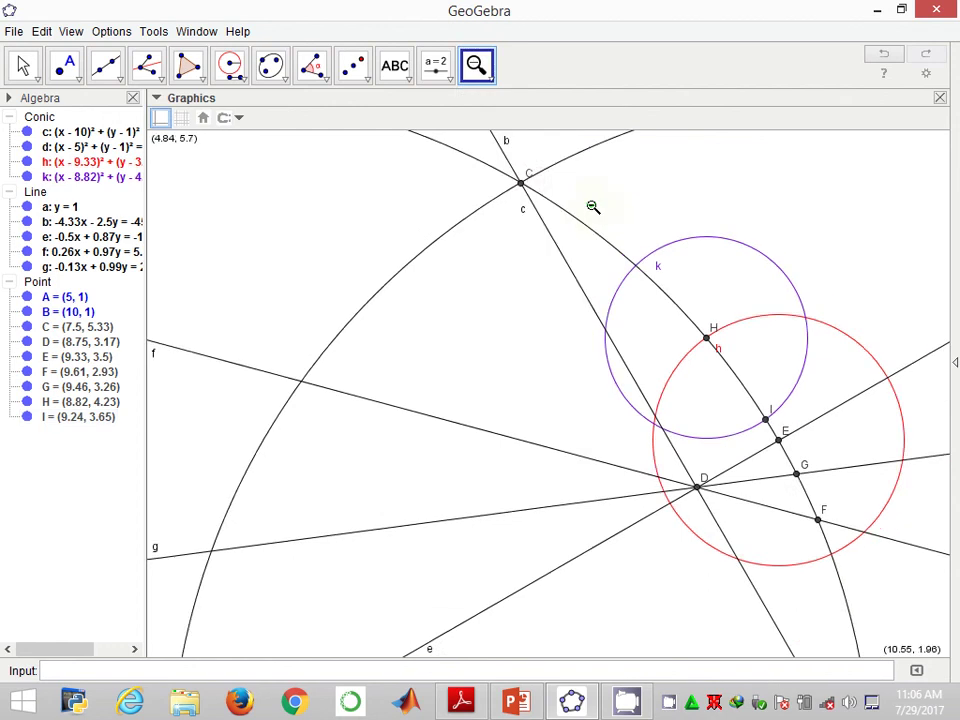
left_click(596, 208)
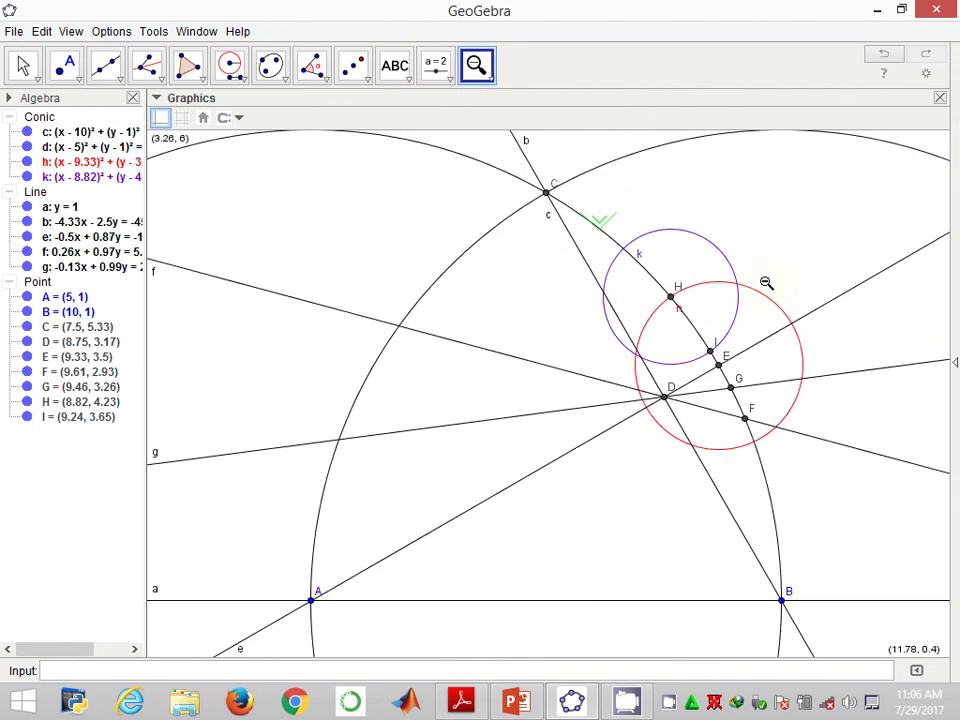
left_click(493, 84)
left_click(536, 100)
left_click_drag(510, 291, 582, 301)
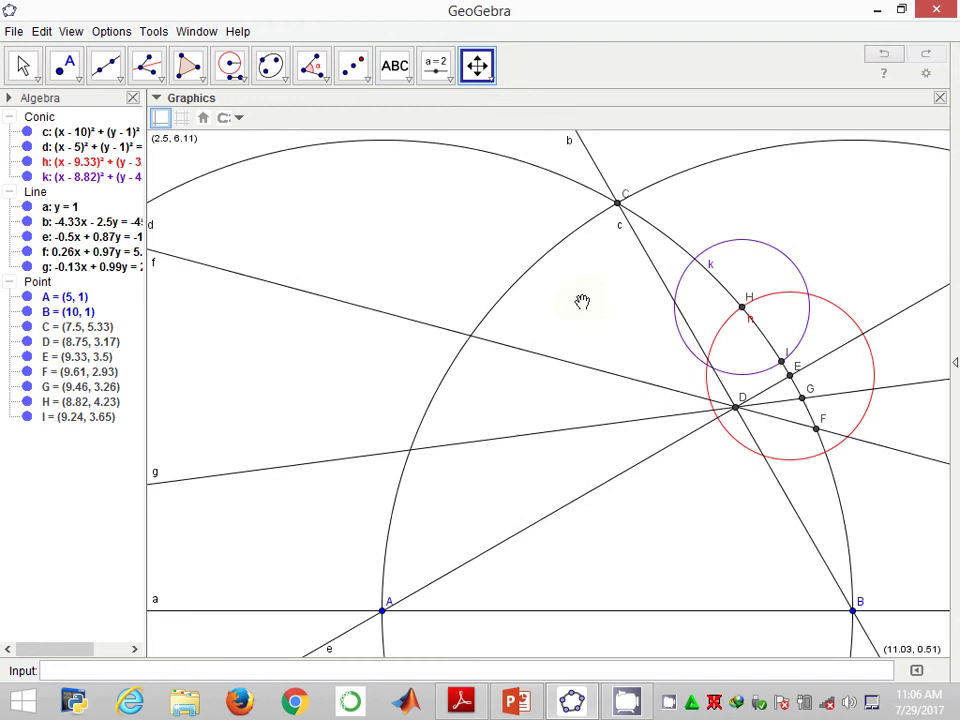
Step: Bisect angle IAB with line i and mark J = (9.81, 2.38) where it meets circle d
left_click(147, 65)
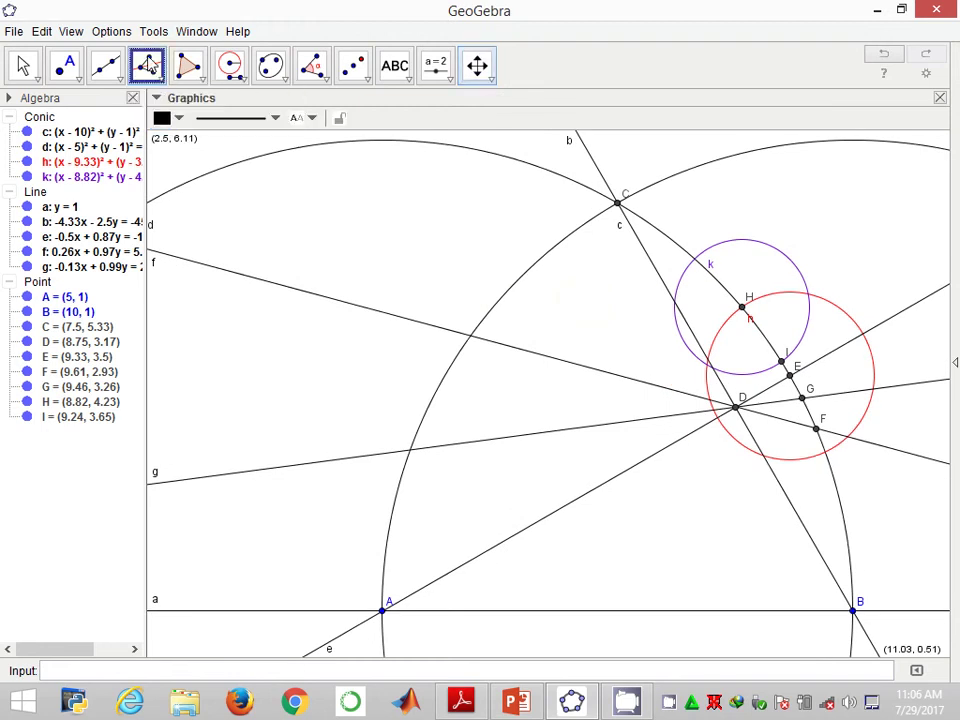
left_click(782, 359)
left_click(392, 612)
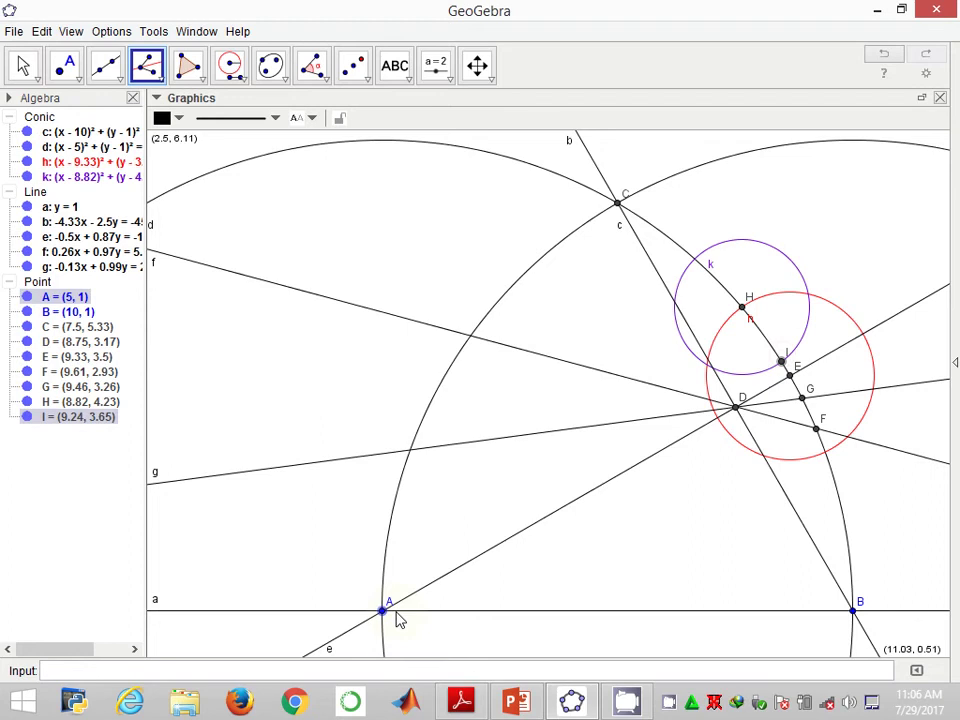
left_click(856, 608)
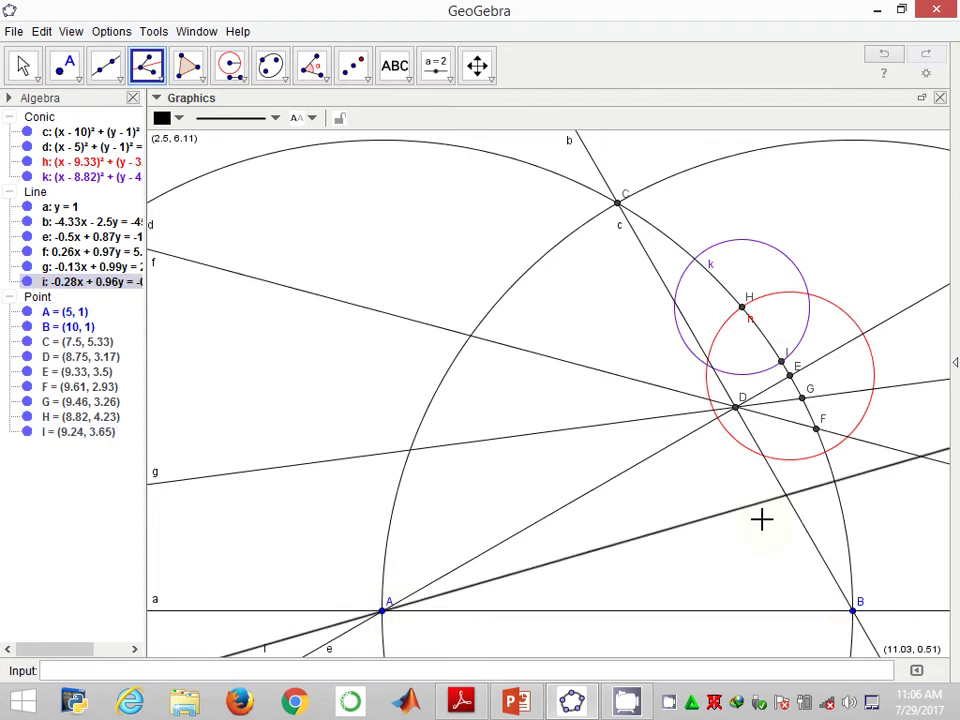
left_click(74, 63)
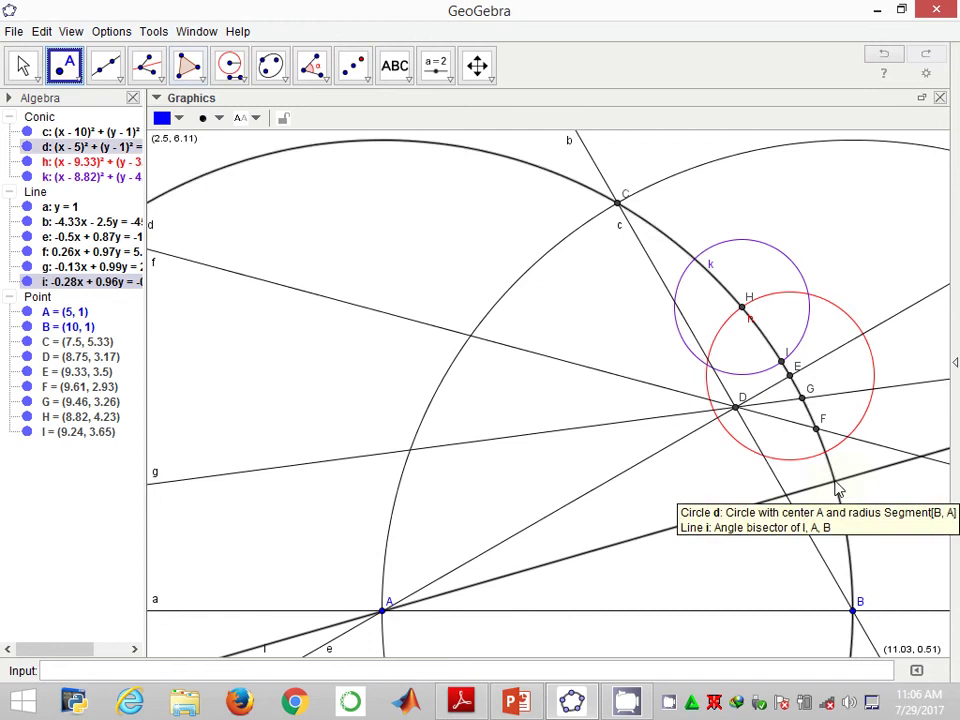
left_click(836, 482)
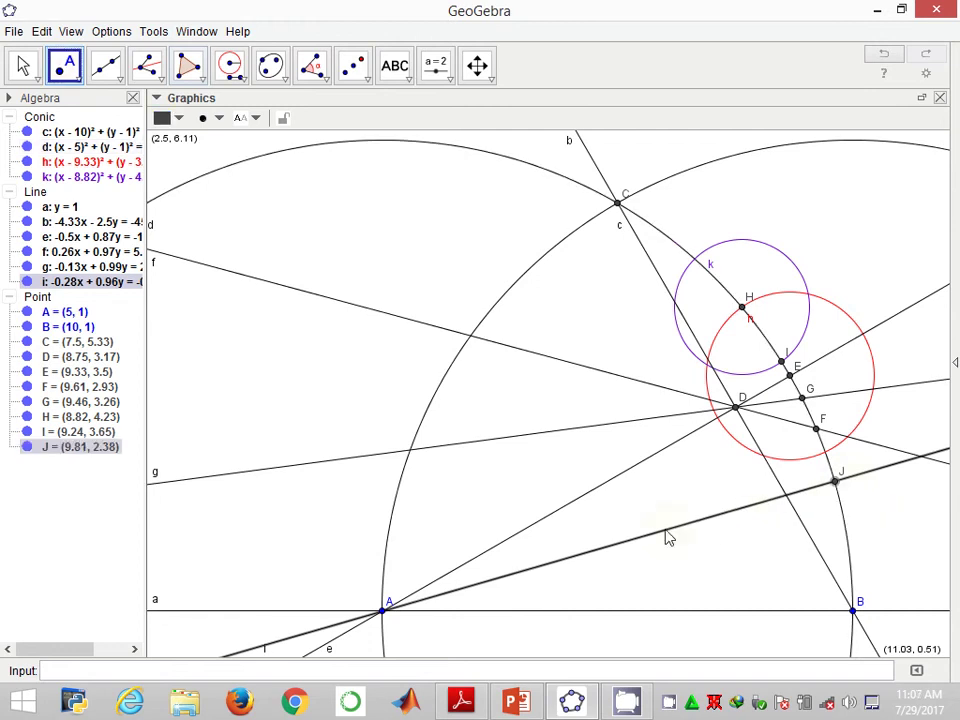
Step: Colour line i orange
right_click(668, 537)
left_click(740, 707)
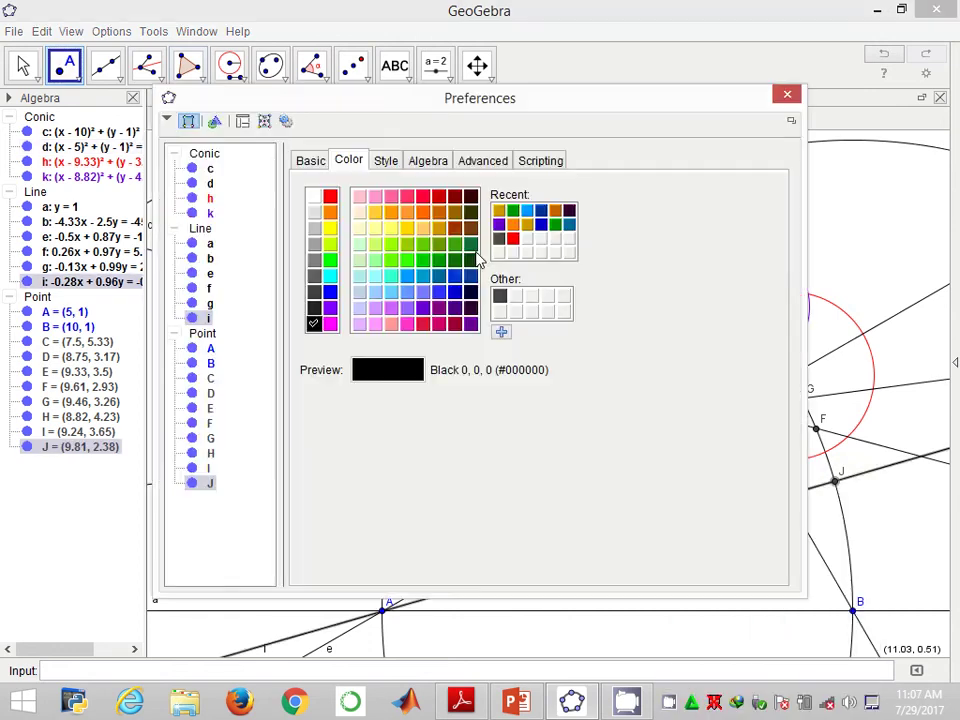
left_click(406, 211)
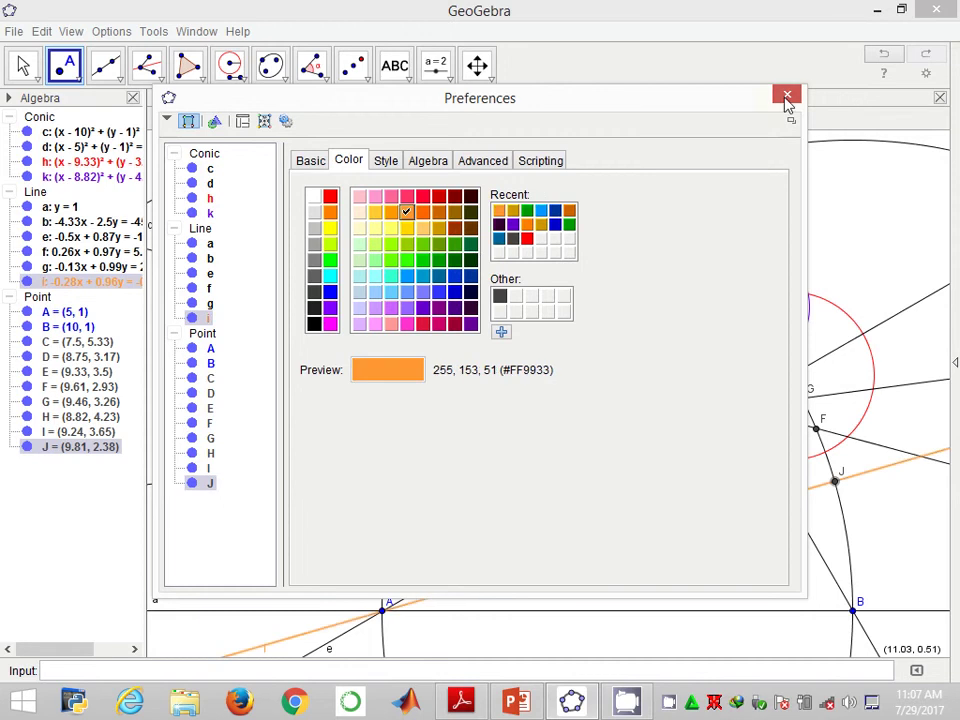
left_click(787, 97)
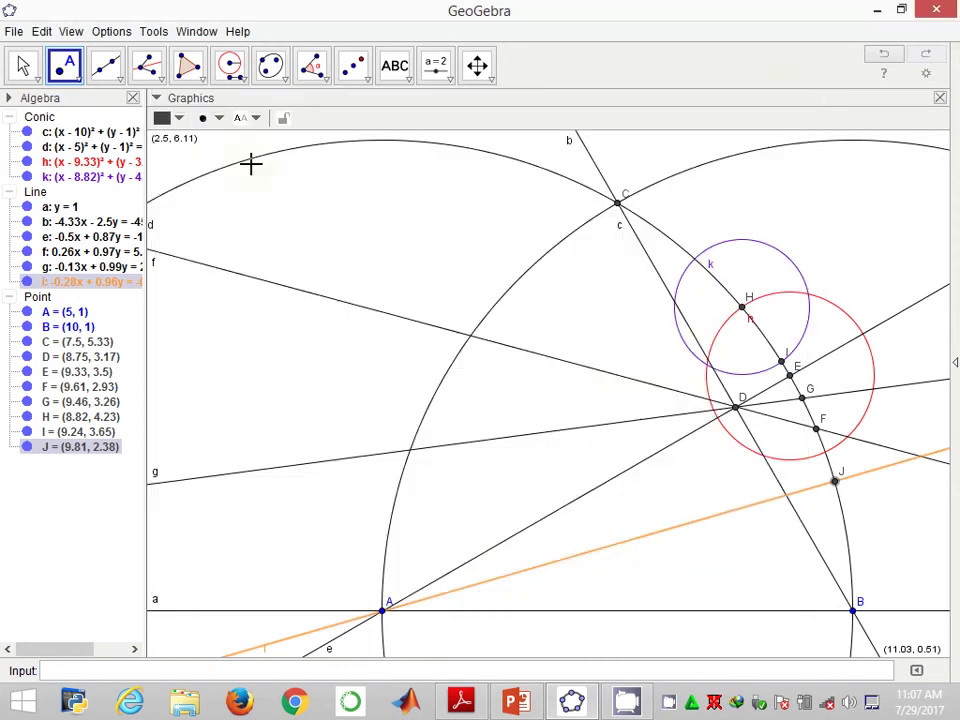
Step: Construct bisector j of angle JAB through A
left_click(147, 65)
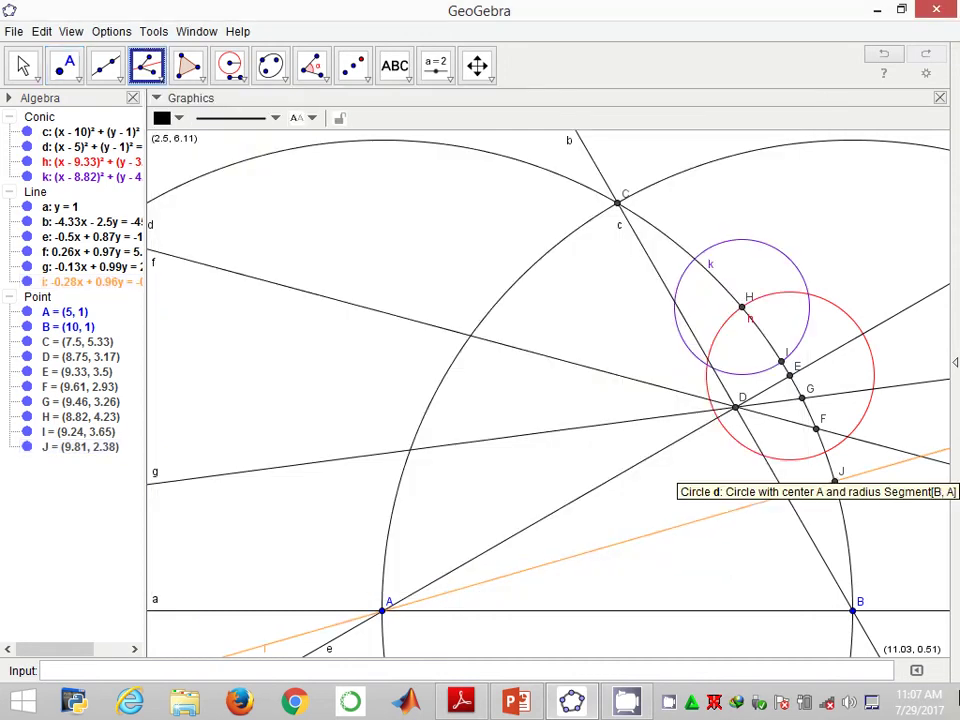
left_click(835, 483)
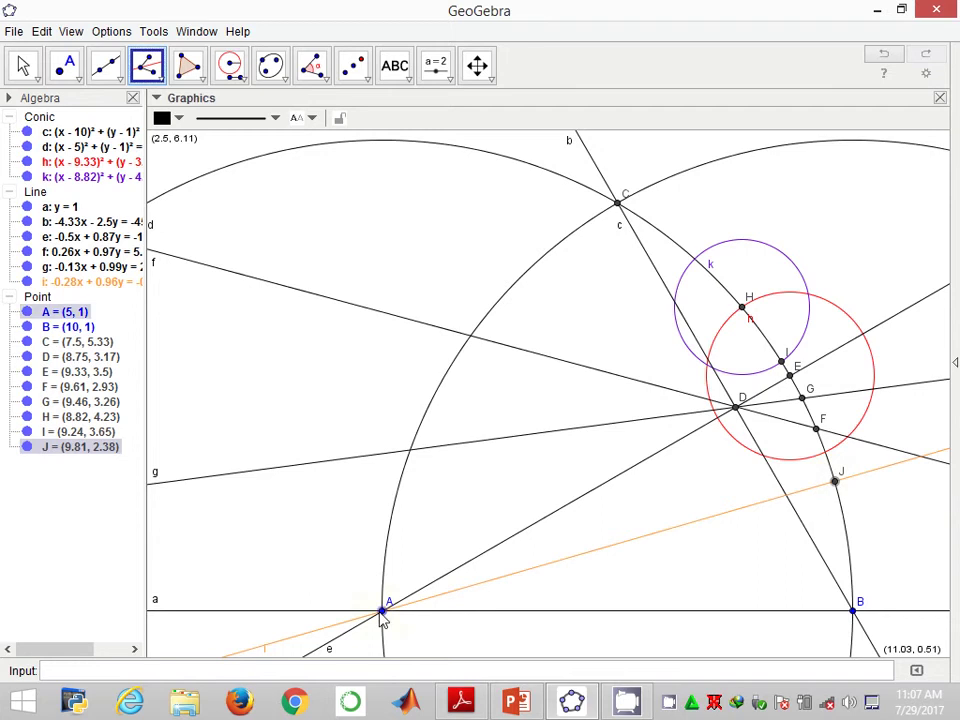
left_click(382, 614)
left_click(855, 612)
Step: Colour line j yellow-green (#99CC00)
right_click(654, 573)
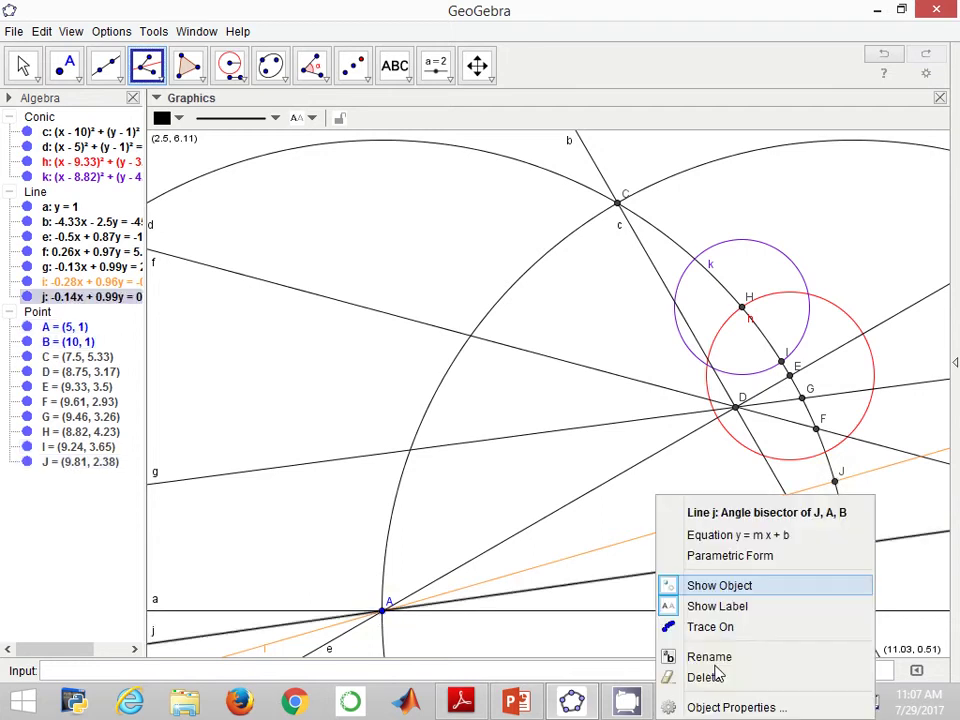
left_click(718, 705)
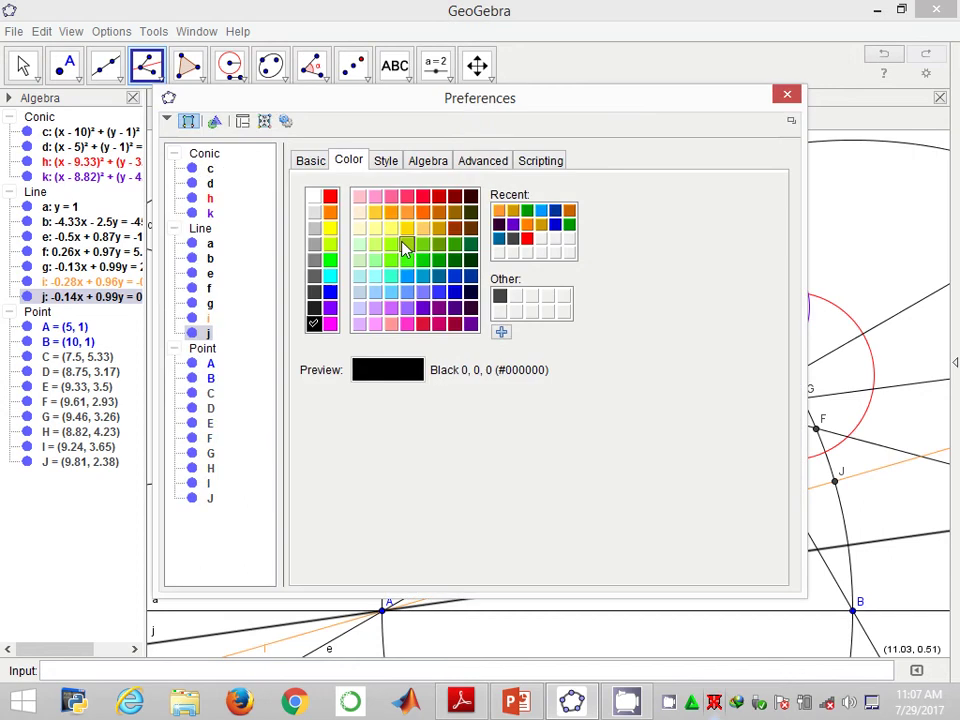
left_click(405, 243)
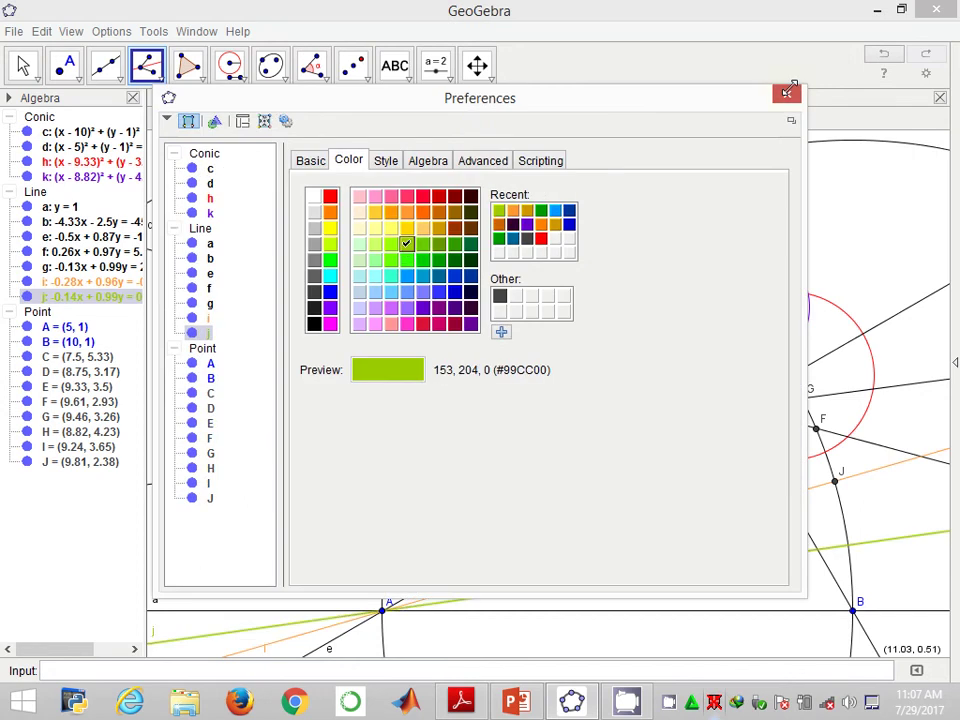
key("Escape")
left_click(64, 65)
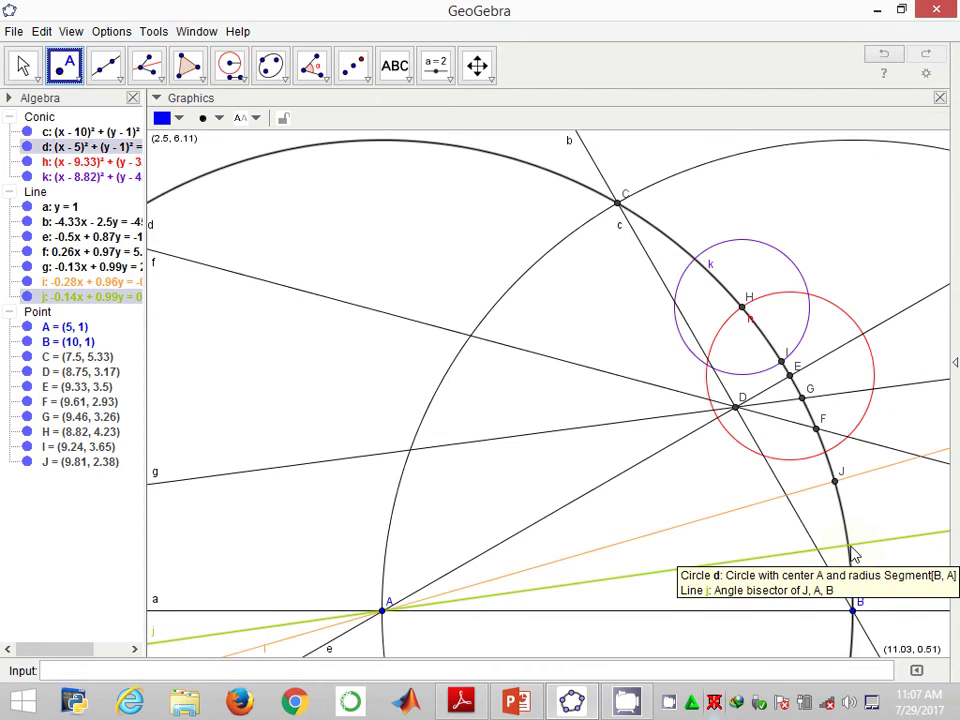
Step: Mark point K where line j meets circle d and measure angle KAB as α = 8°
left_click(849, 546)
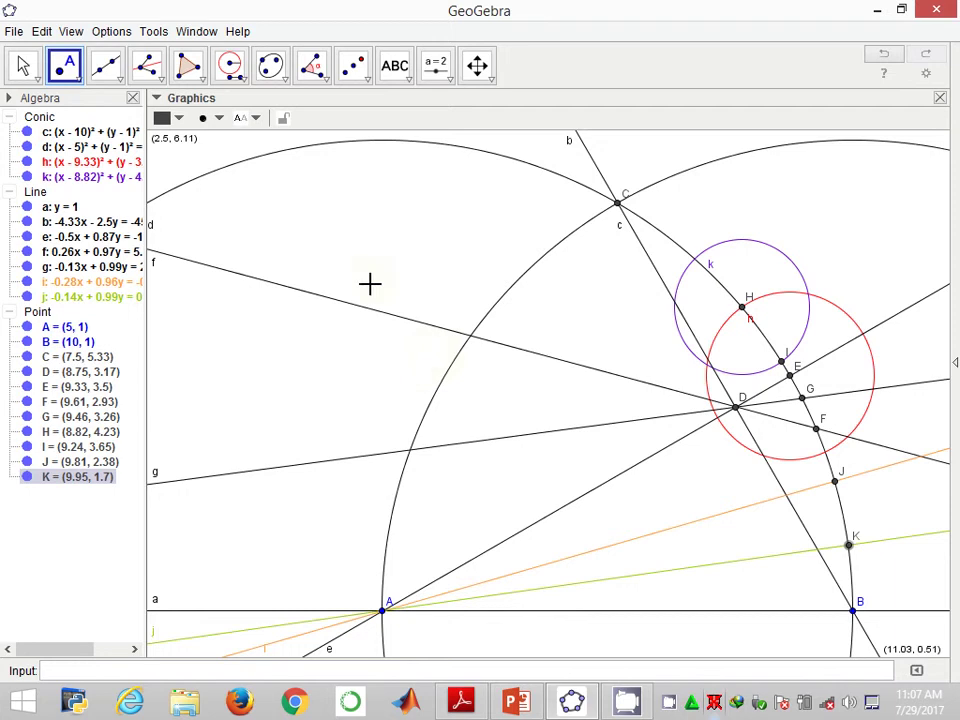
left_click(312, 65)
left_click(848, 545)
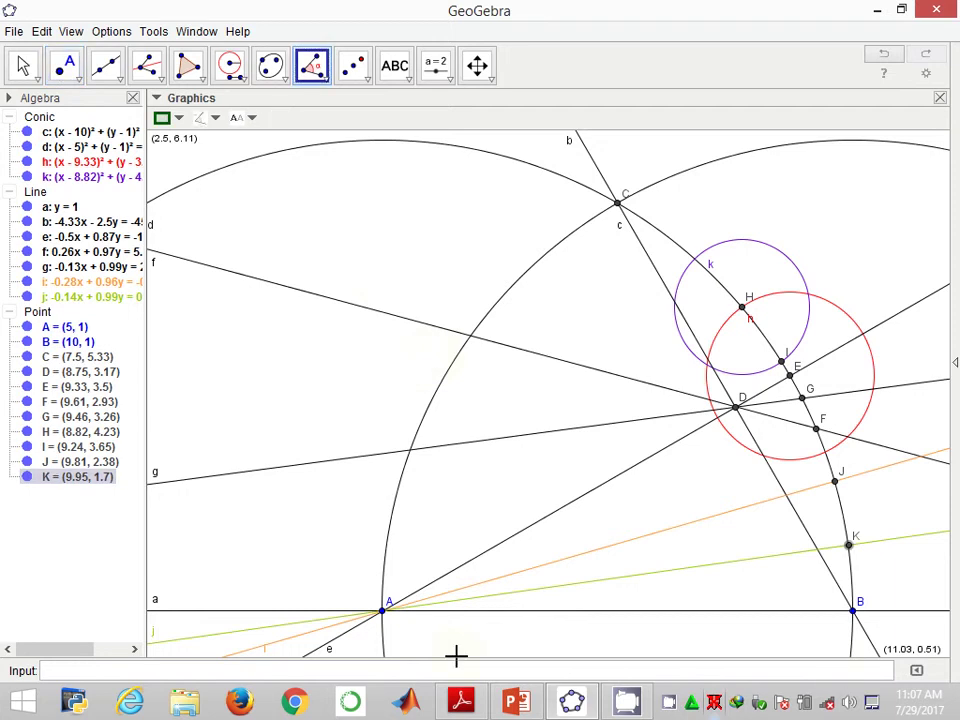
left_click(385, 608)
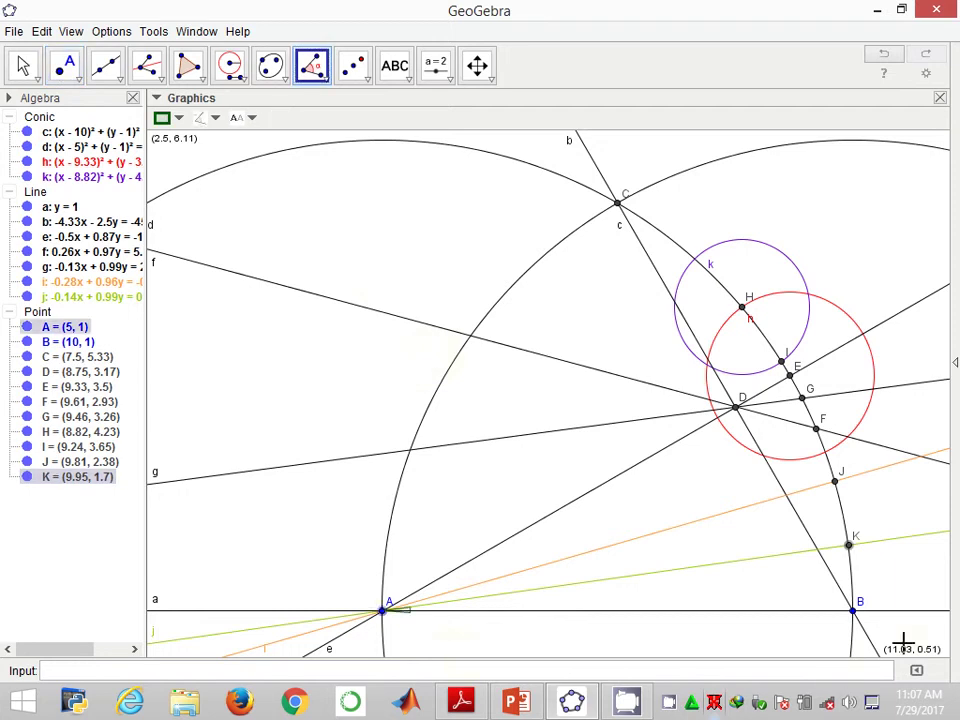
left_click(855, 609)
left_click(854, 610)
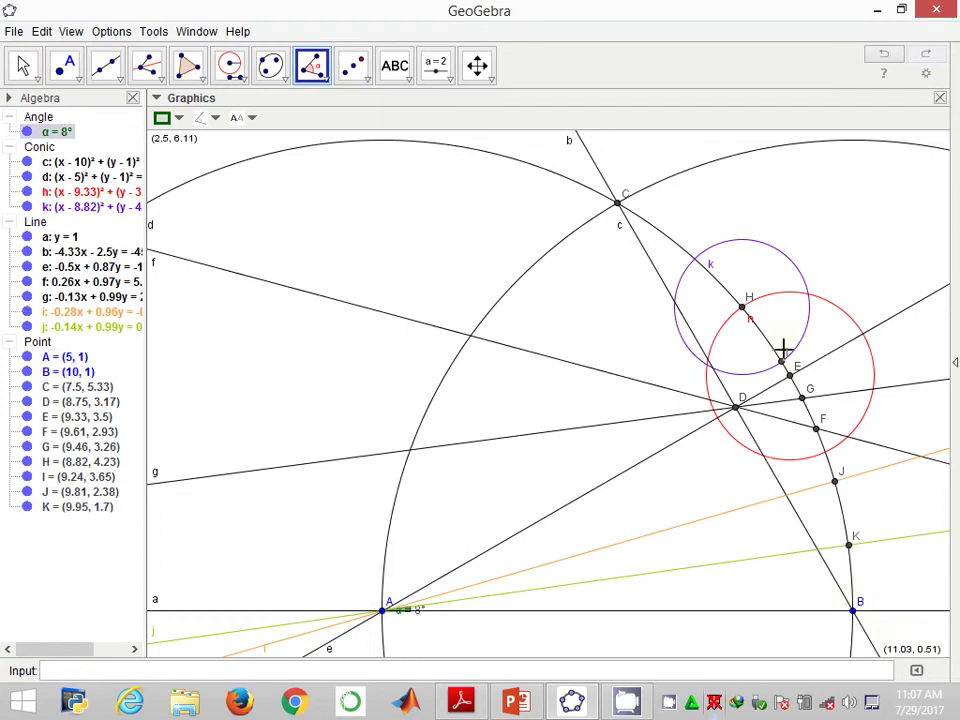
Step: Measure angle IAB at vertex A as β = 32°
left_click(782, 355)
left_click(383, 610)
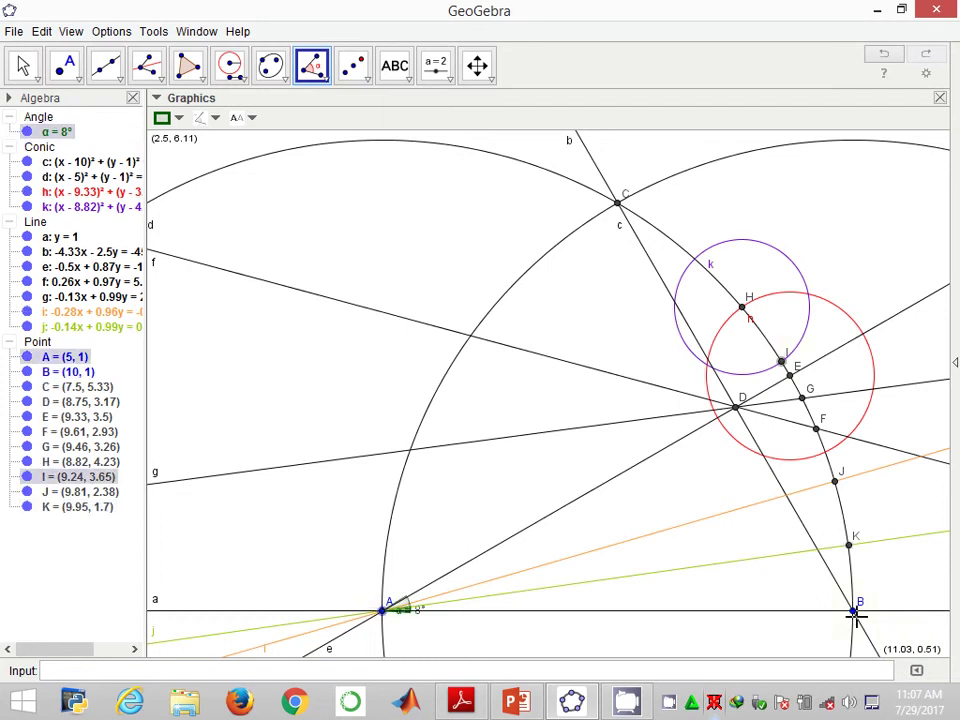
left_click(854, 611)
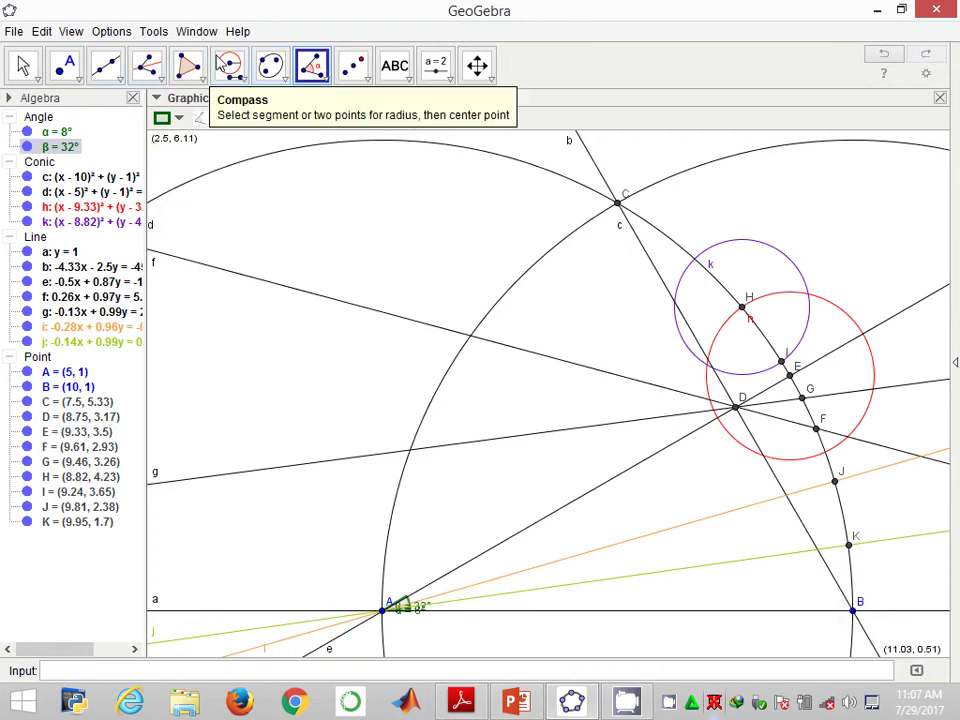
Step: Draw circle p centred at B with radius equal to segment KI
left_click(223, 64)
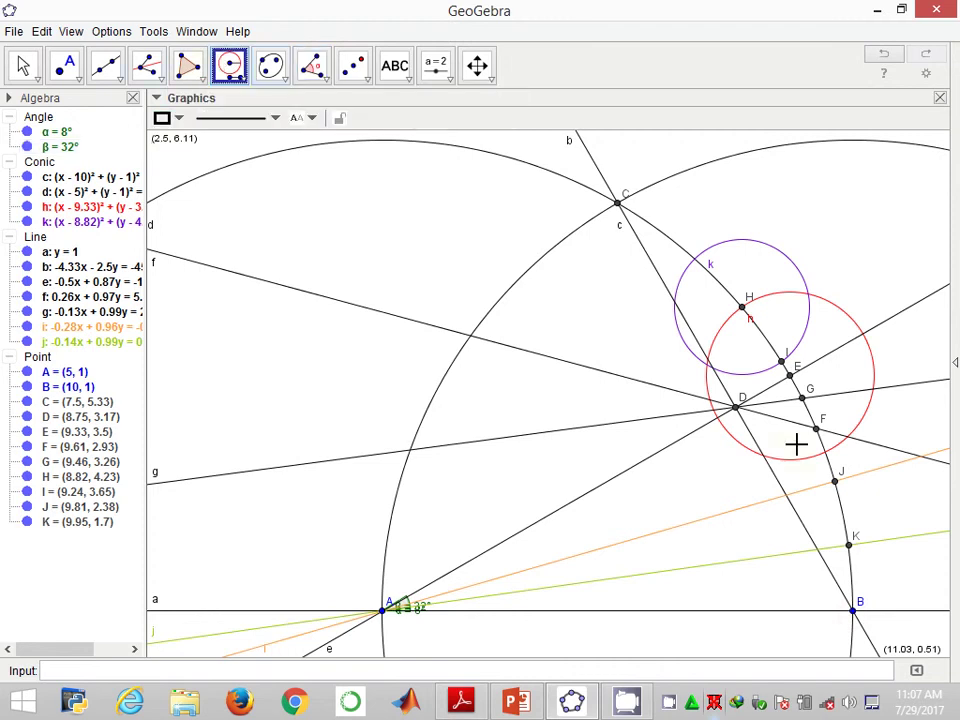
left_click(848, 545)
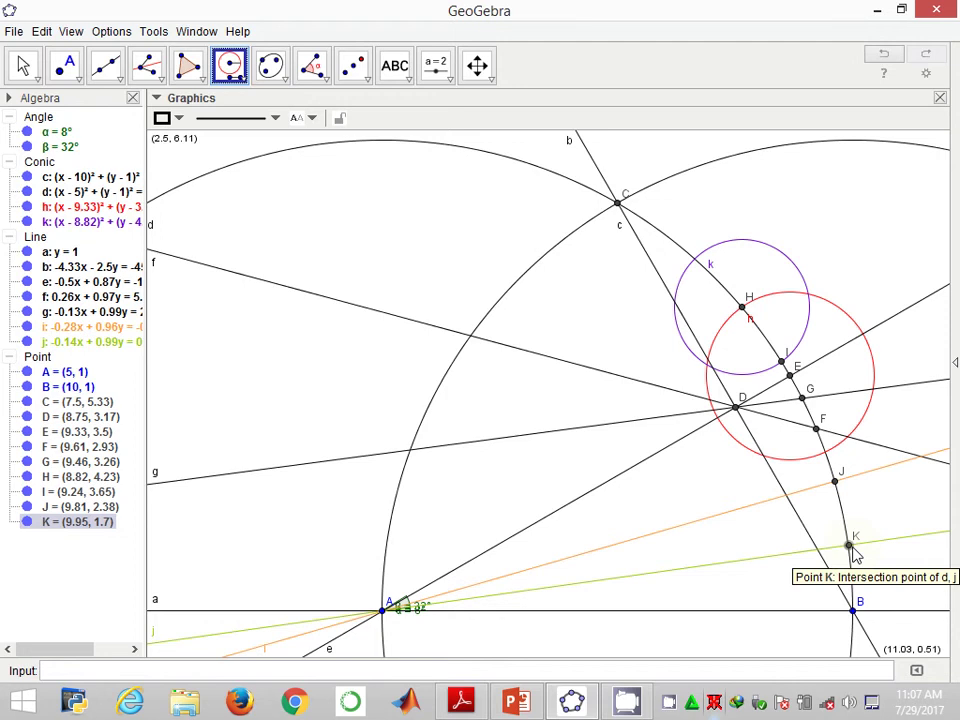
left_click(784, 358)
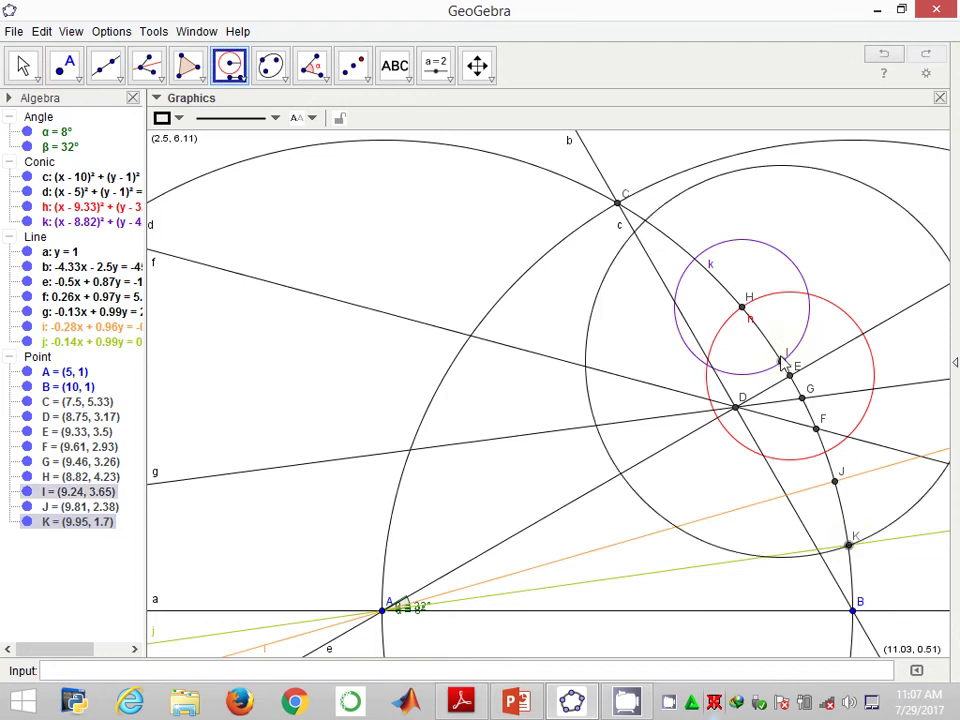
left_click(853, 612)
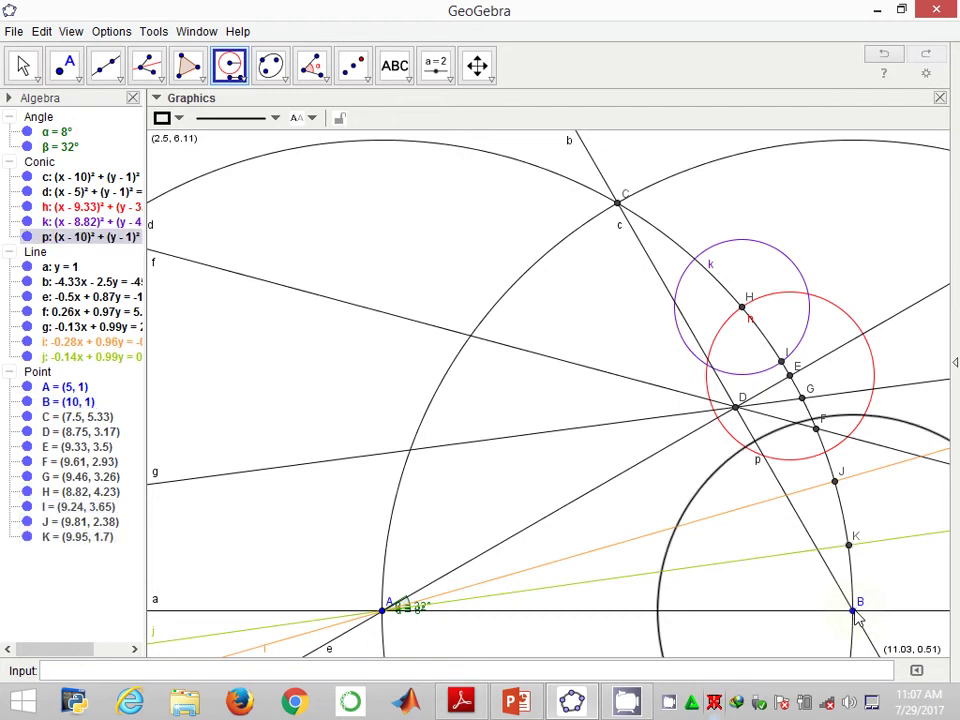
Step: Colour circle p brown (#993300) and dismiss the antivirus popup
right_click(899, 428)
left_click(690, 604)
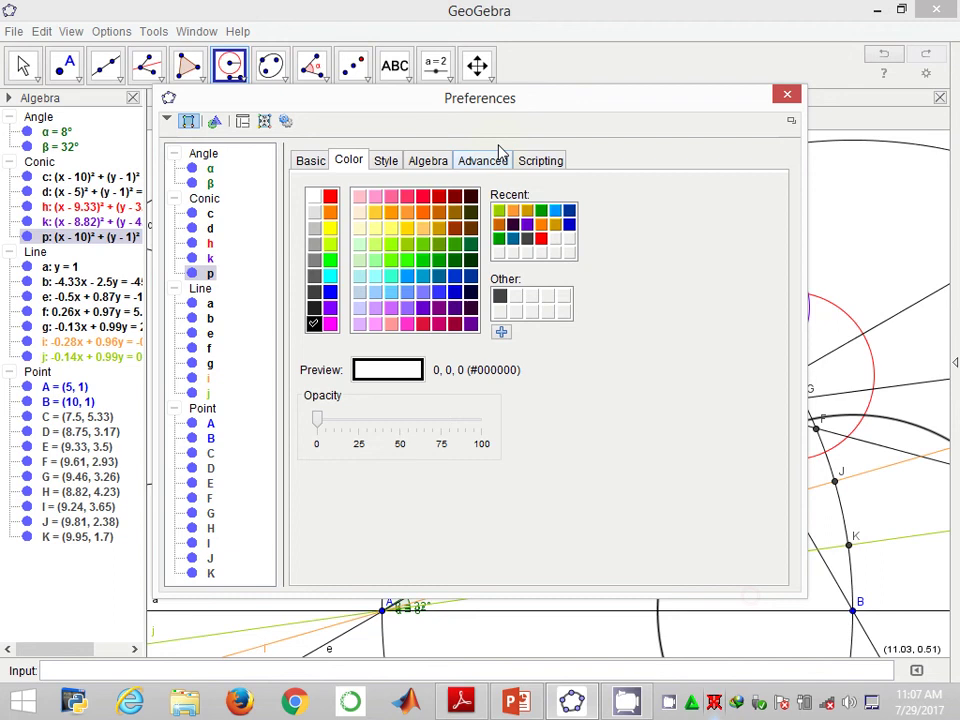
left_click(455, 230)
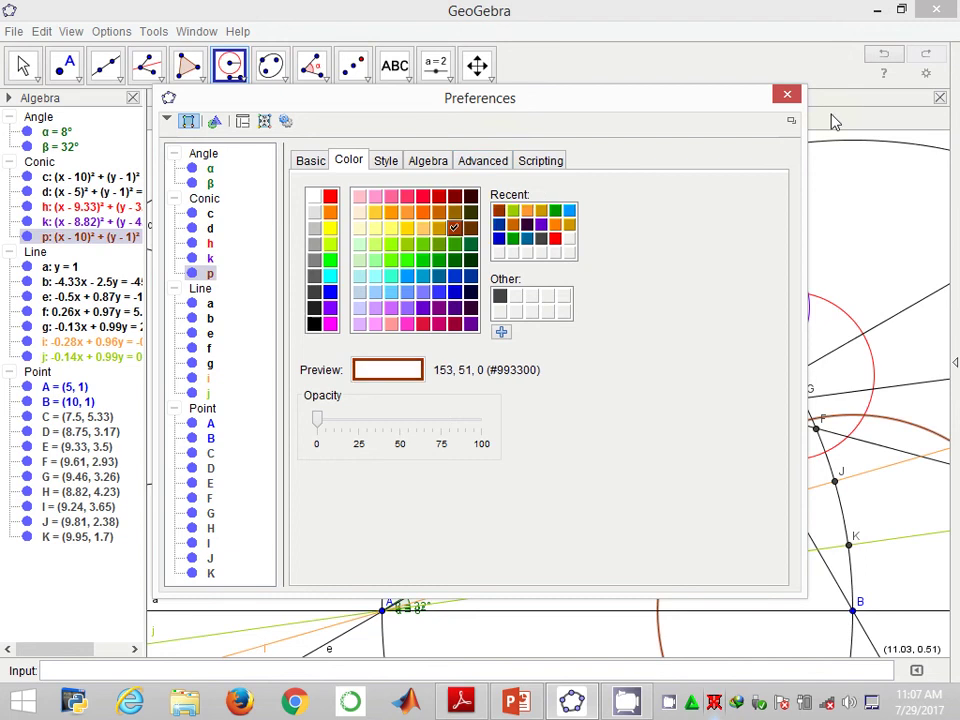
left_click(787, 94)
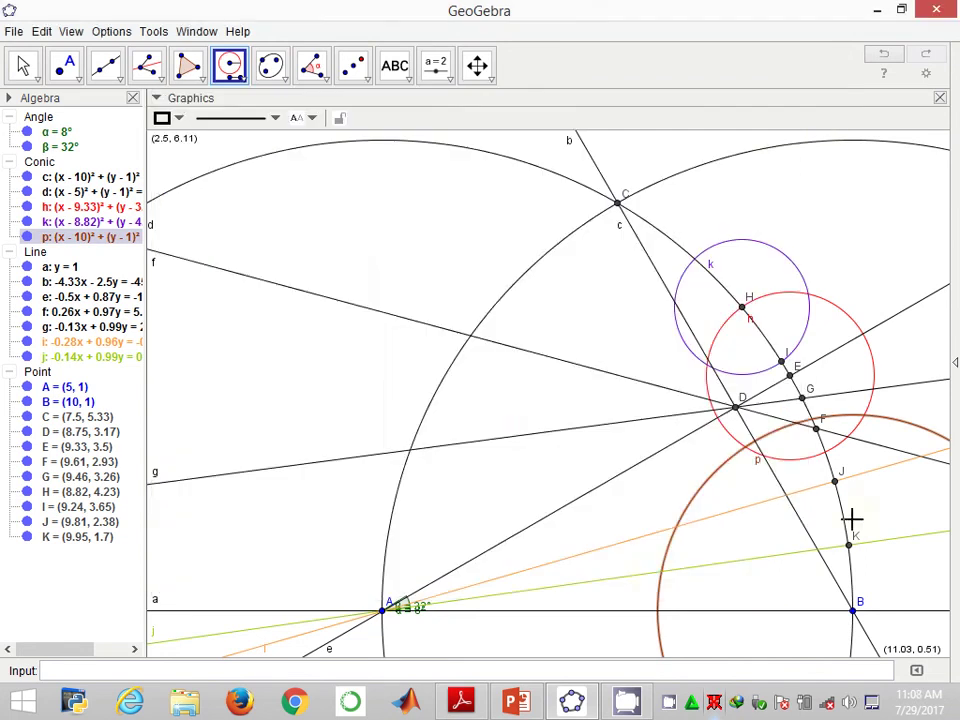
left_click(634, 499)
left_click(478, 67)
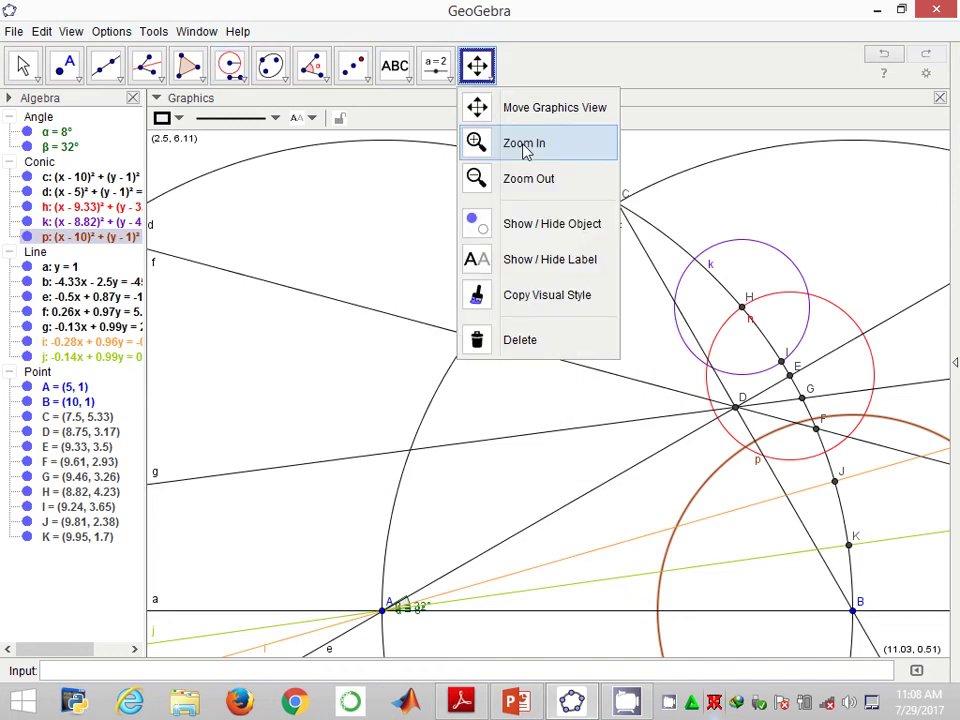
Step: Place point L = (9.57, 3.03) where circles d and p cross, zooming around G and F
left_click(524, 145)
left_click(888, 400)
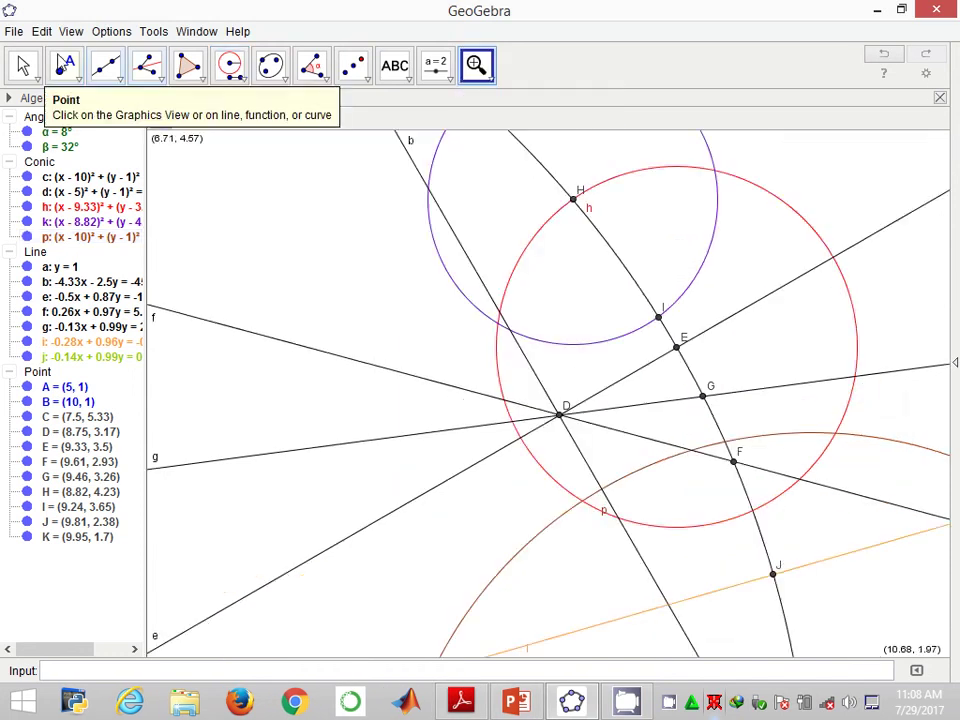
left_click(65, 66)
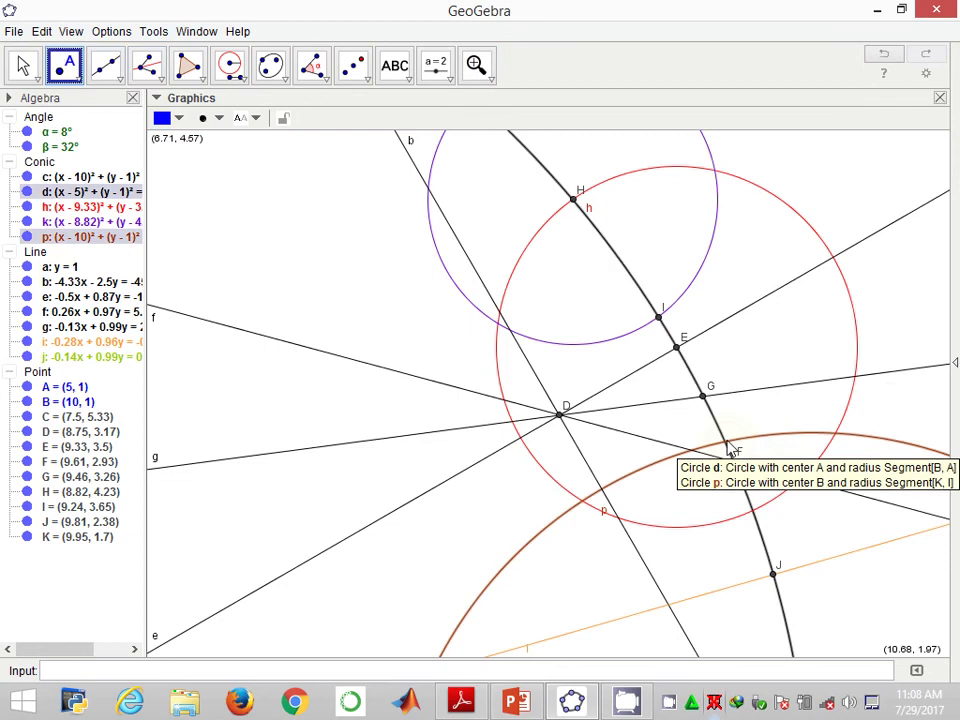
left_click(726, 443)
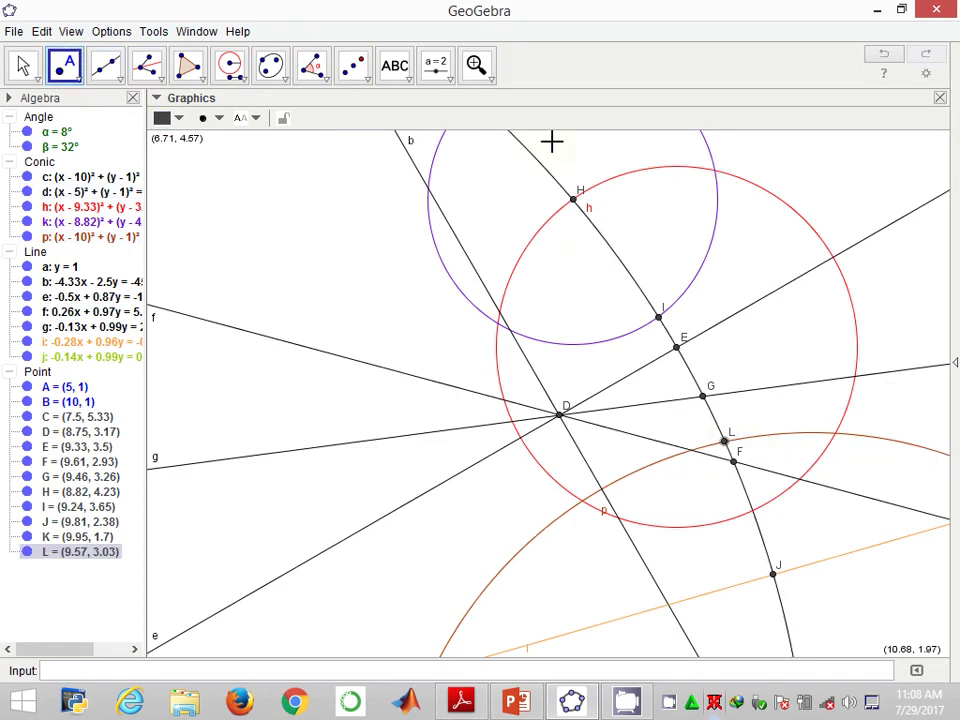
scroll(596, 275, "down", 5)
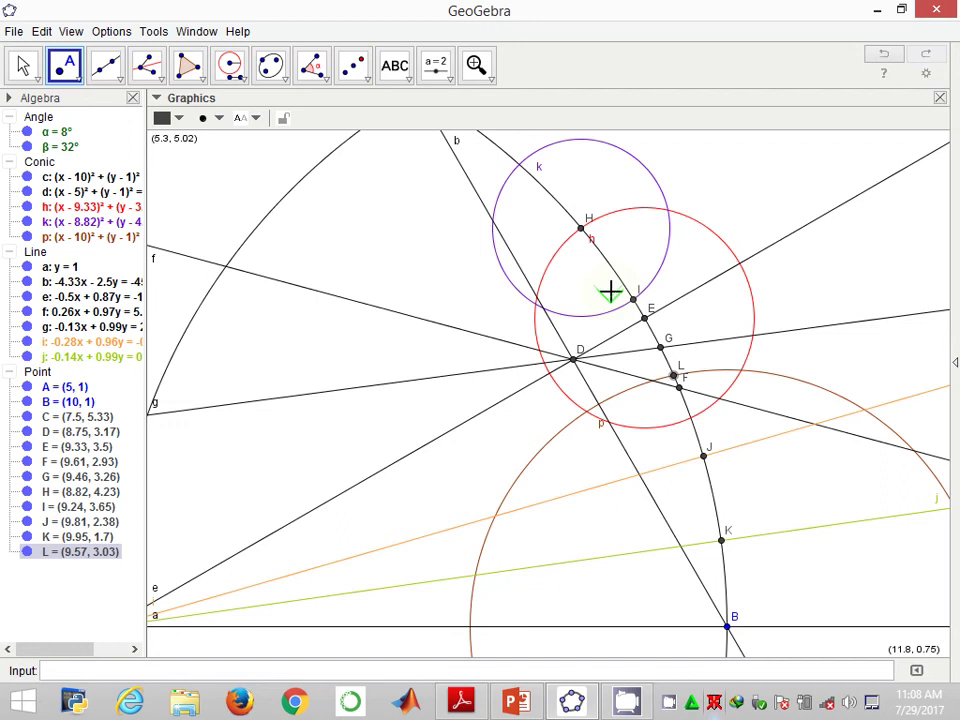
scroll(610, 291, "down", 2)
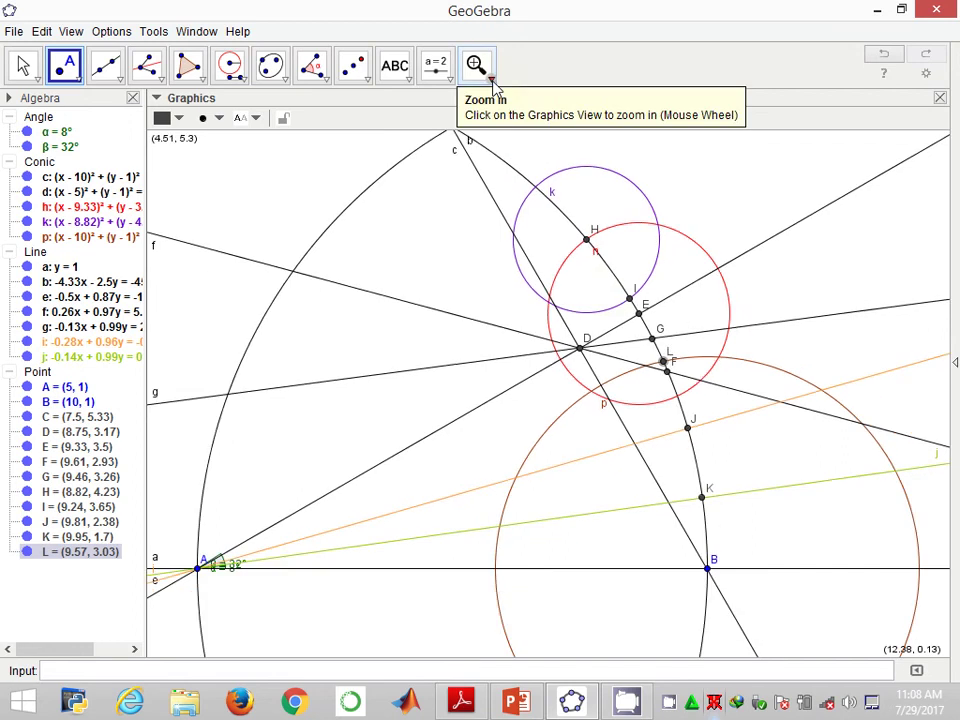
left_click(491, 80)
left_click(505, 108)
left_click_drag(462, 256, 638, 343)
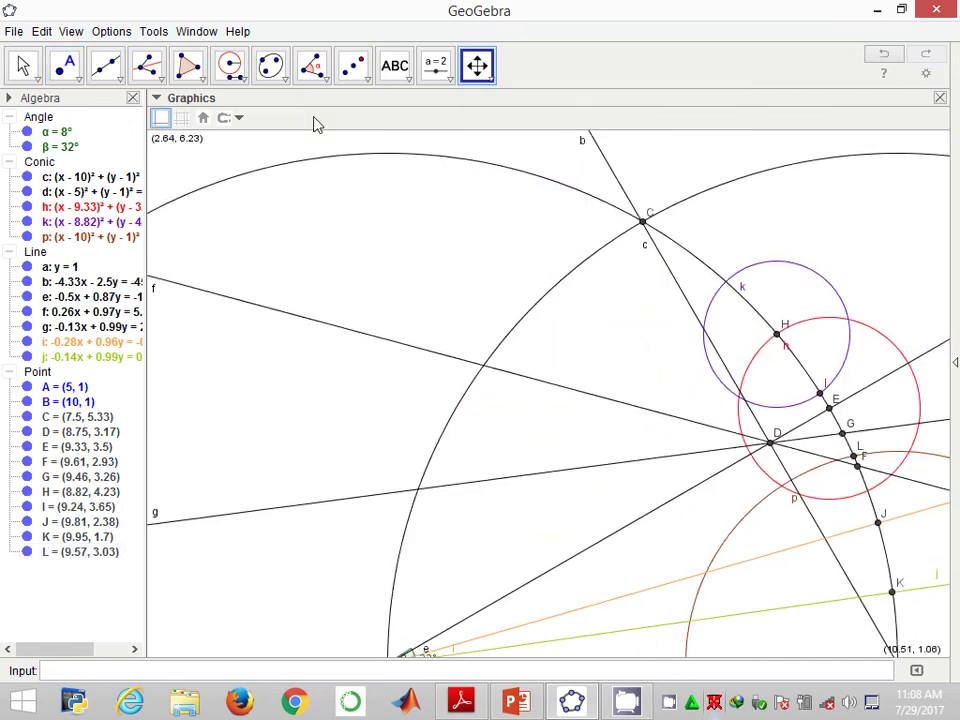
left_click(231, 66)
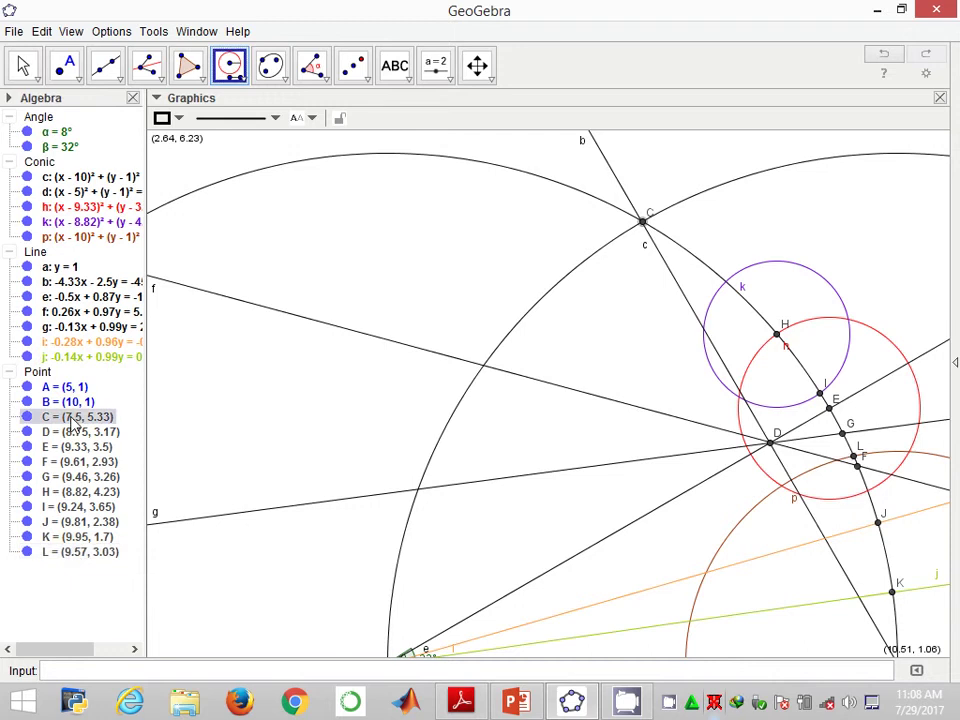
Step: Draw circle q centred at L through B and mark M = (8.35, 4.72) where it crosses d
left_click(98, 553)
scroll(731, 268, "up", 1)
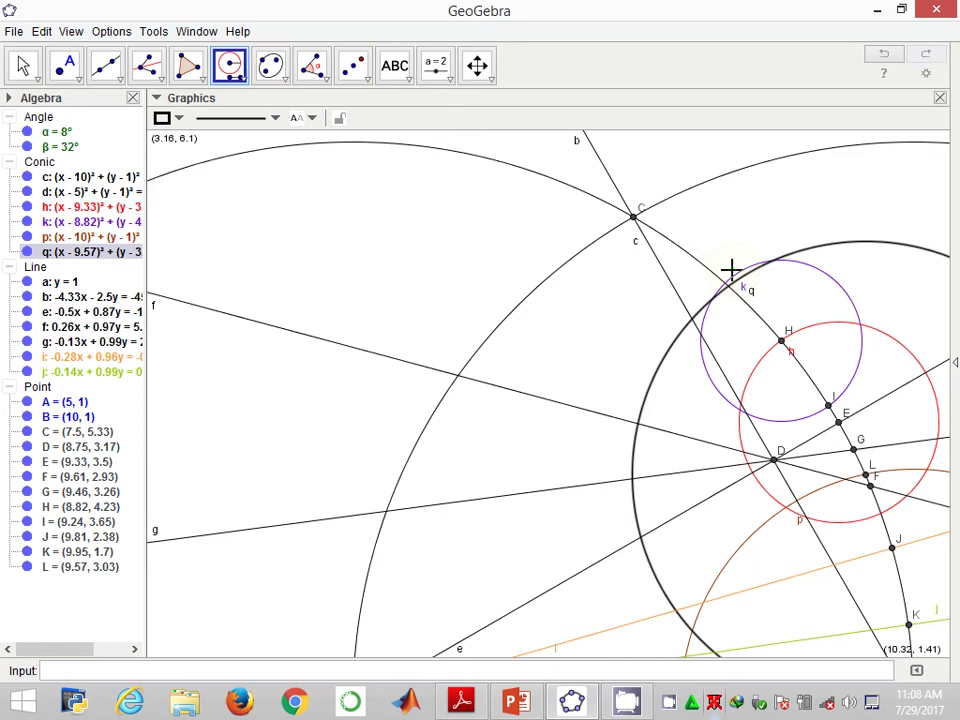
scroll(731, 268, "up", 2)
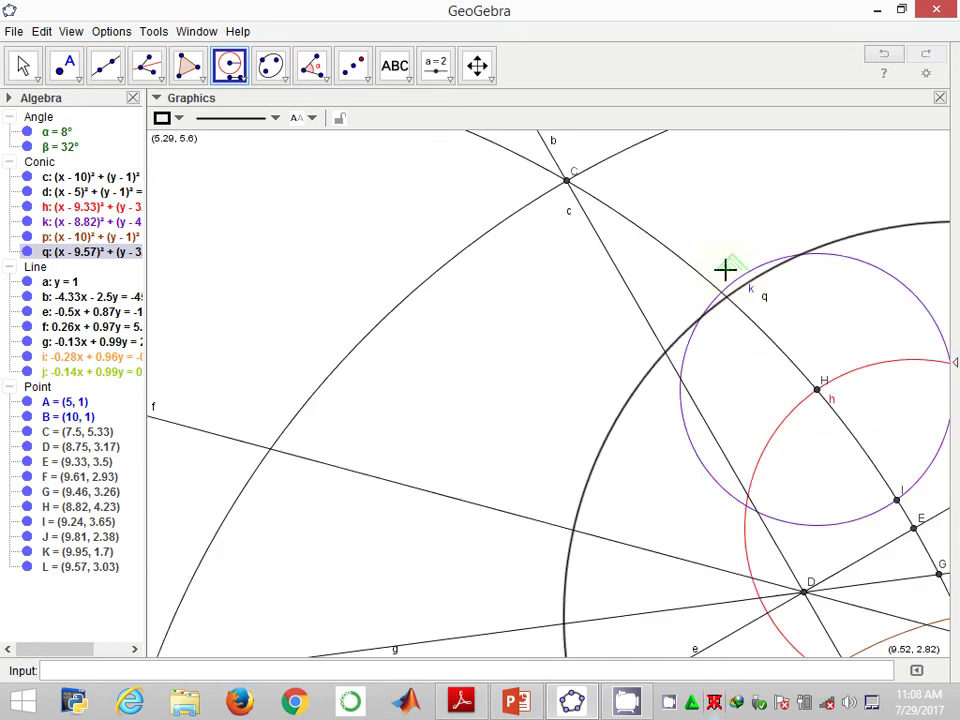
left_click(68, 66)
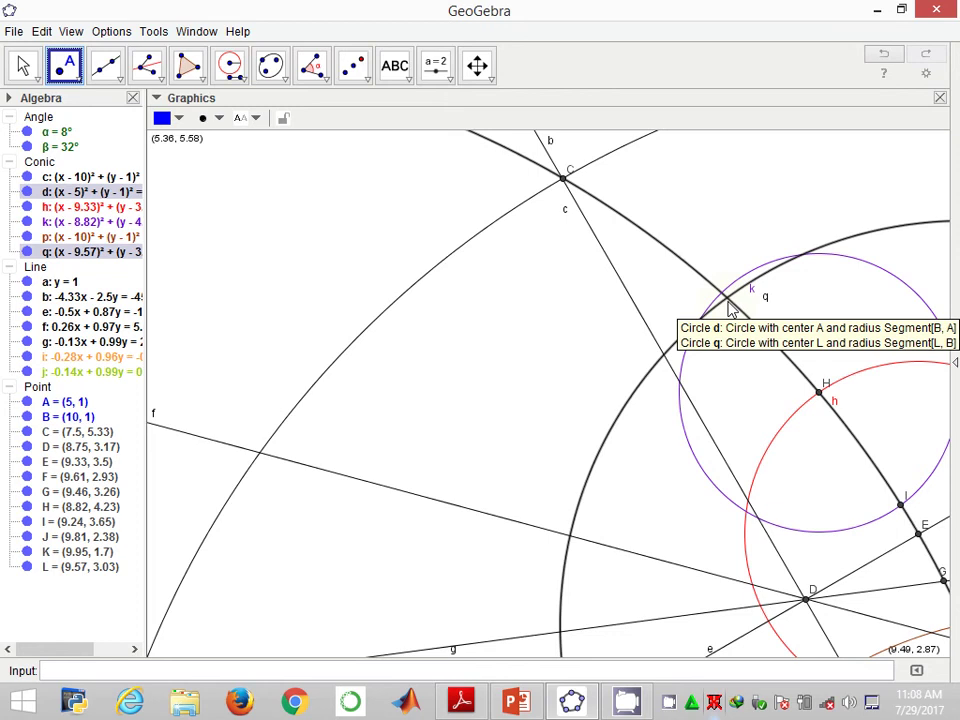
left_click(728, 298)
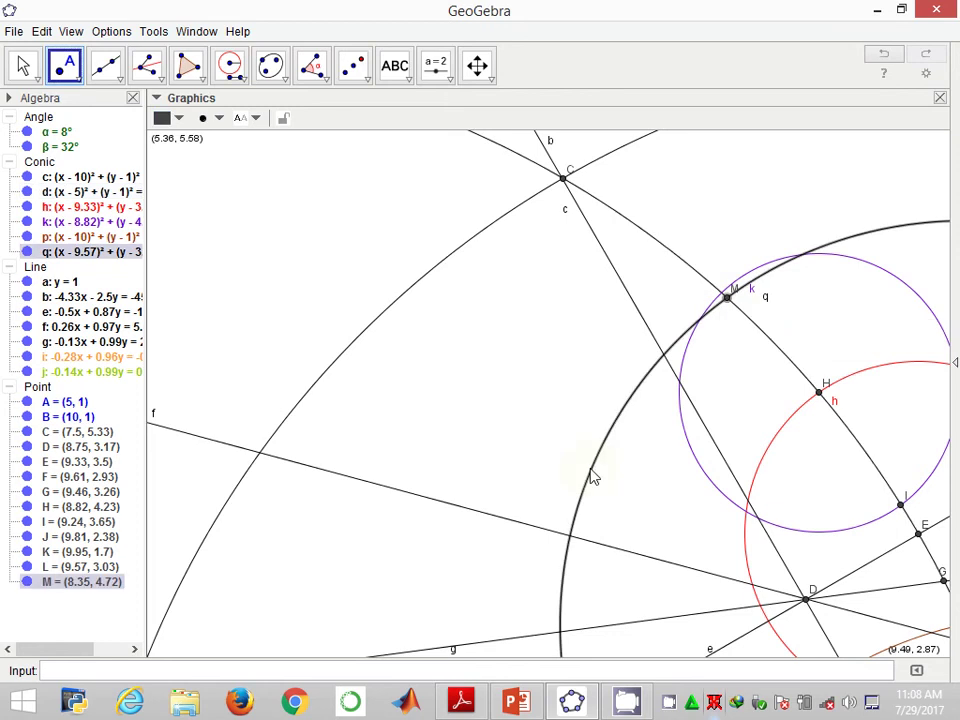
Step: Colour circle q brown via its properties
key("ctrl+e")
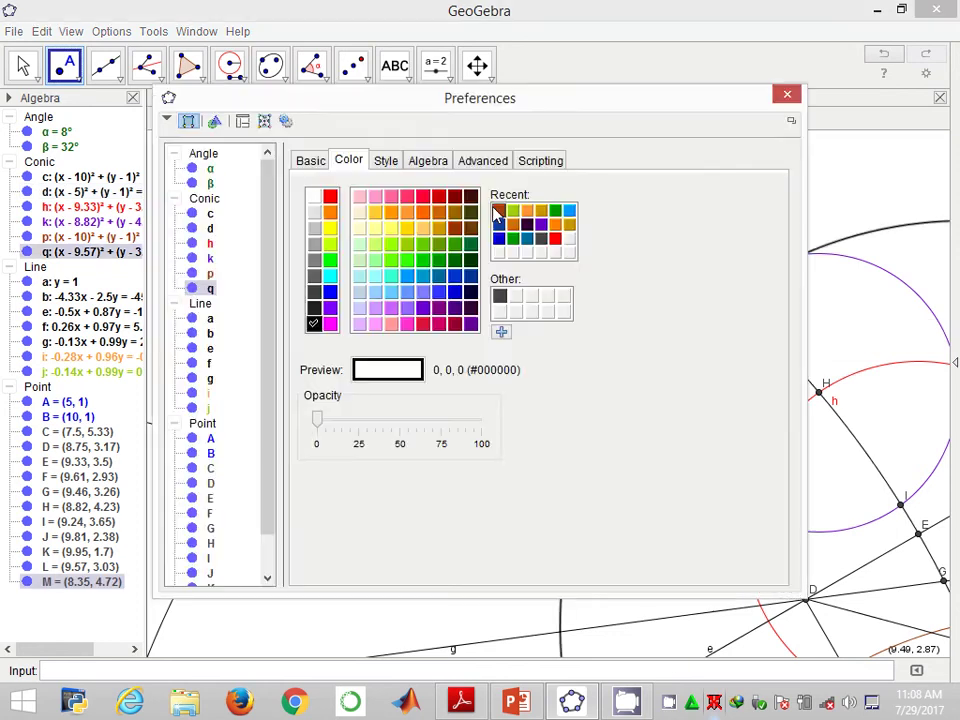
left_click(498, 211)
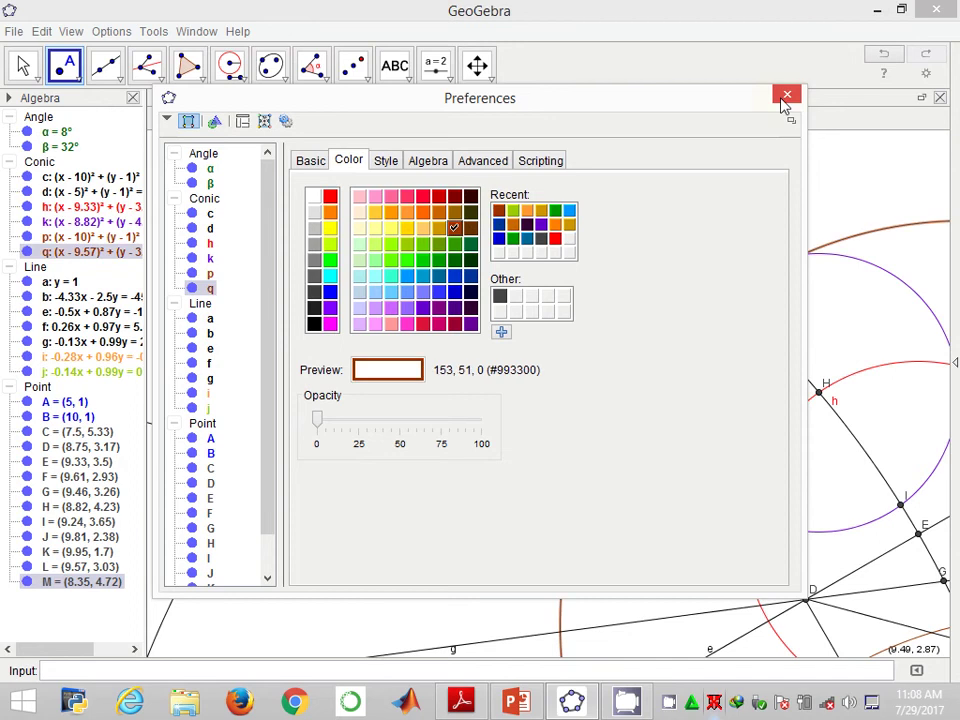
left_click(786, 96)
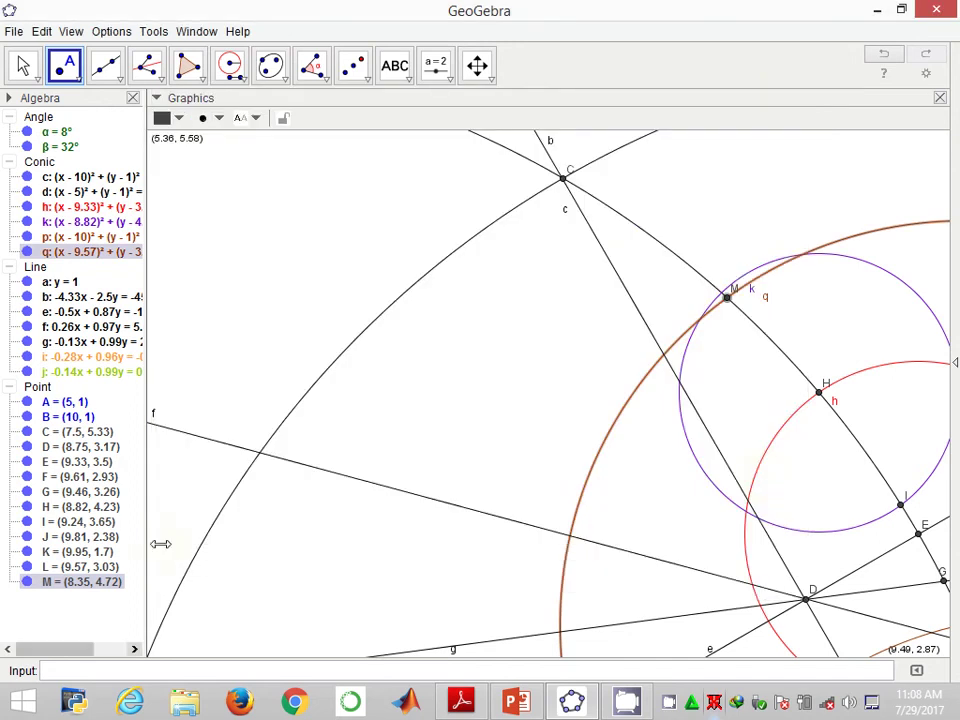
left_click(228, 66)
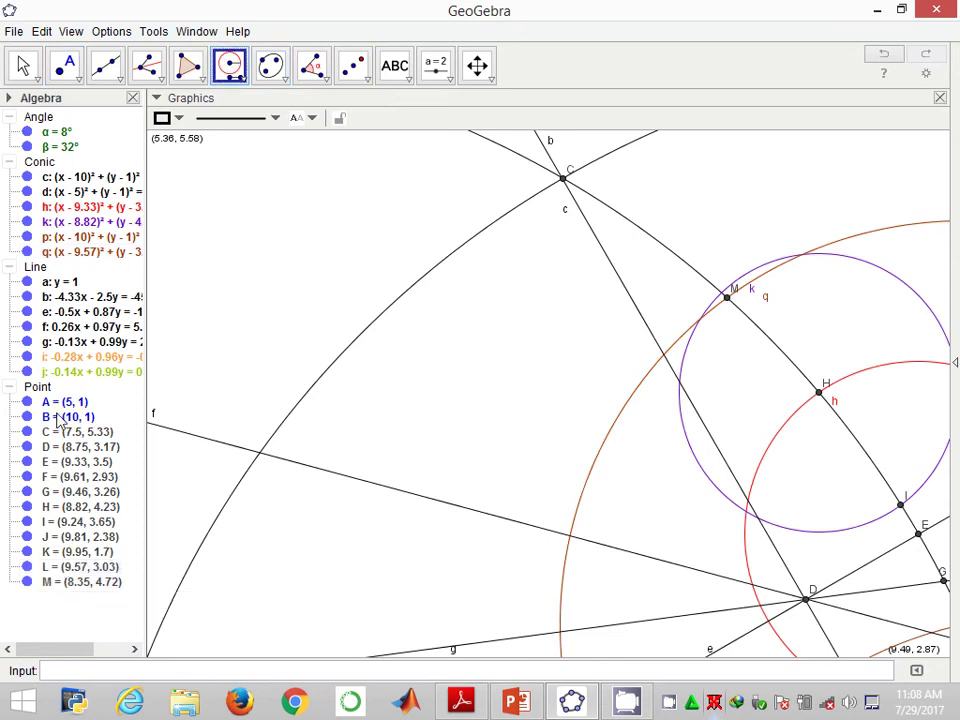
Step: Draw circle r centred at M through L and mark N = (6.54, 5.76) where it crosses d
left_click(80, 567)
left_click(100, 584)
left_click(80, 597)
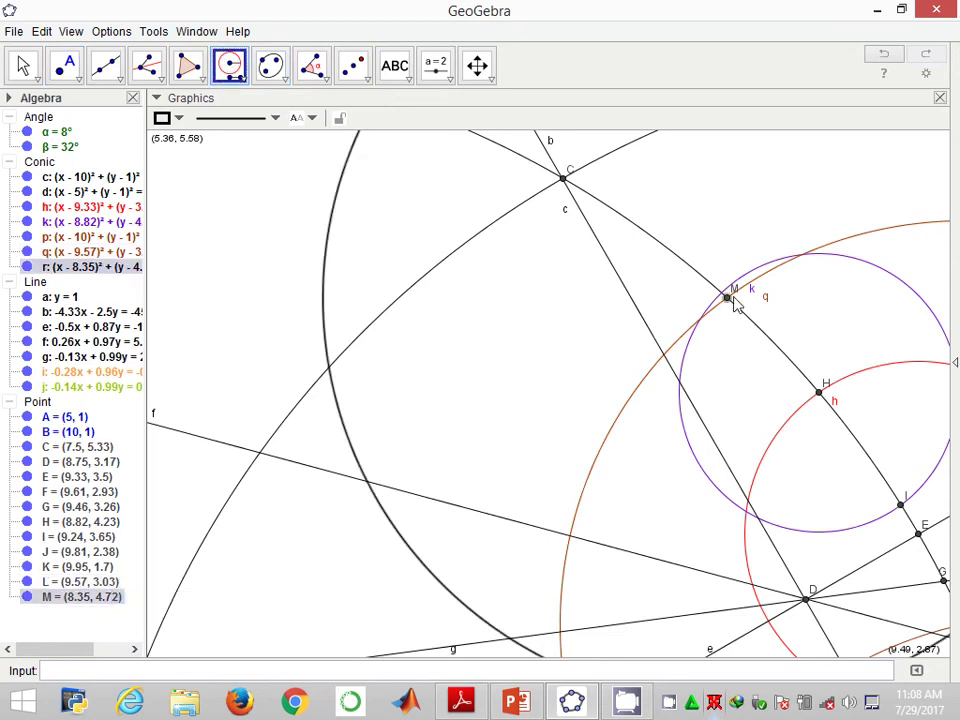
scroll(492, 369, "down", 1)
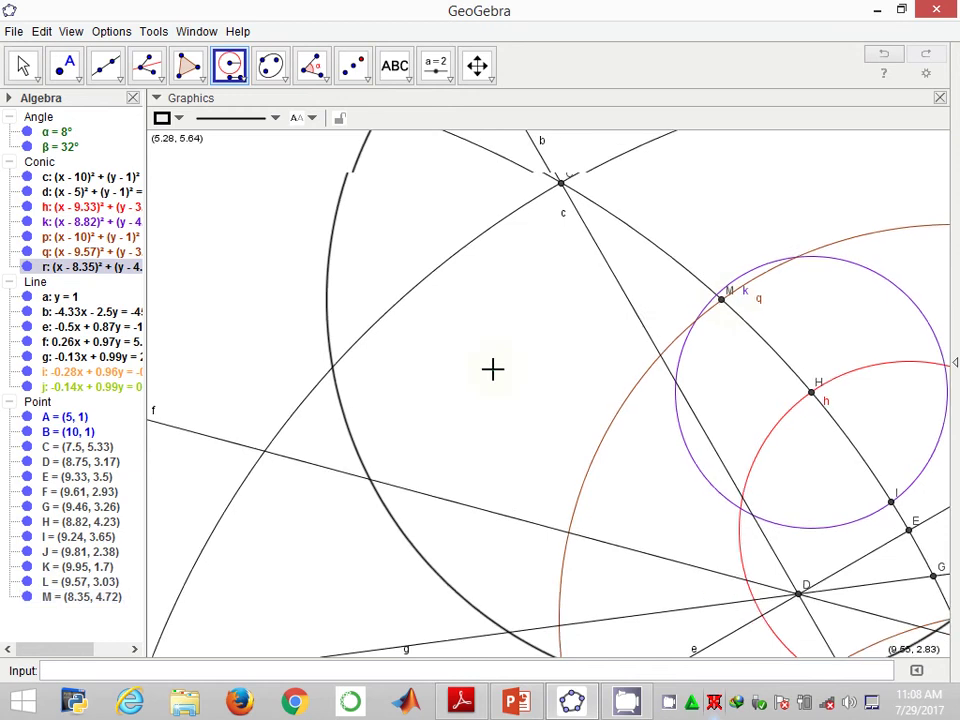
scroll(492, 369, "down", 4)
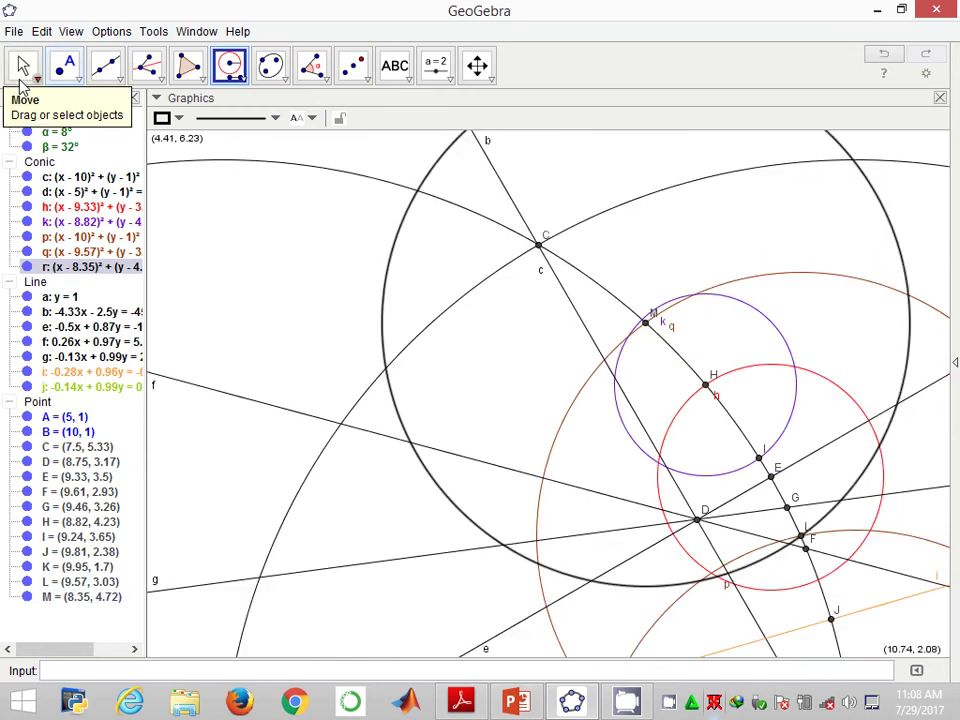
left_click(64, 65)
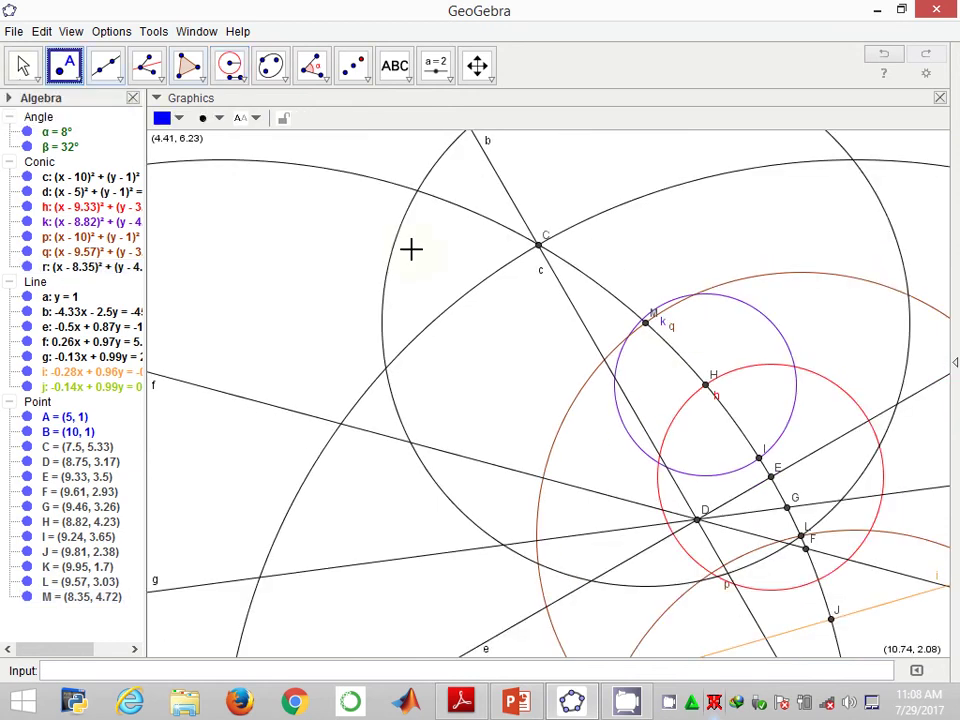
left_click(418, 191)
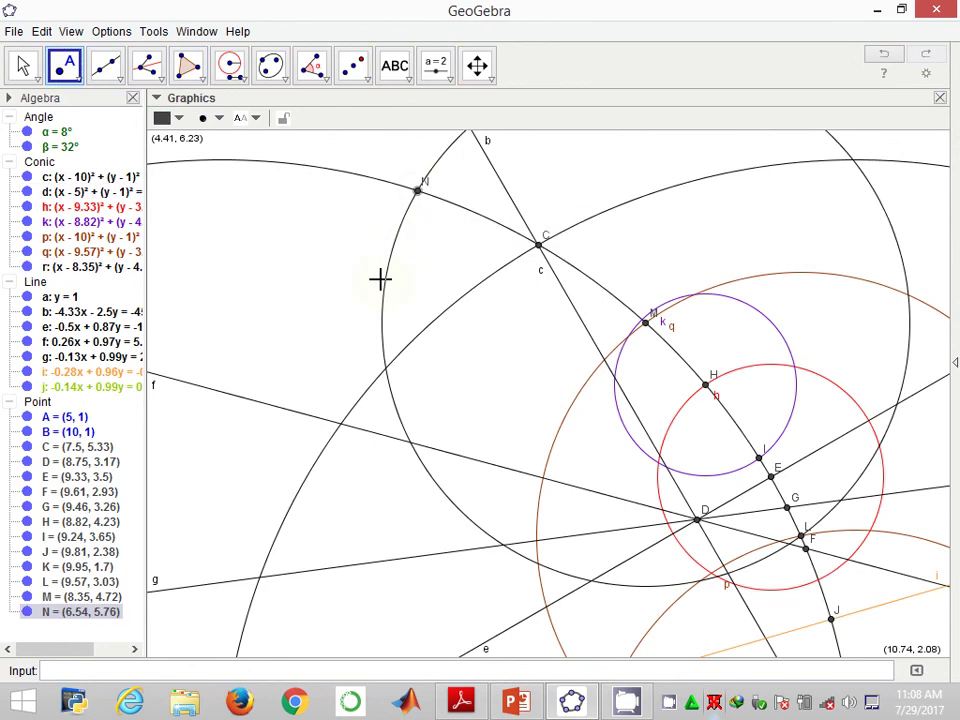
Step: Colour circle r brown via Object Properties
right_click(382, 284)
left_click(460, 463)
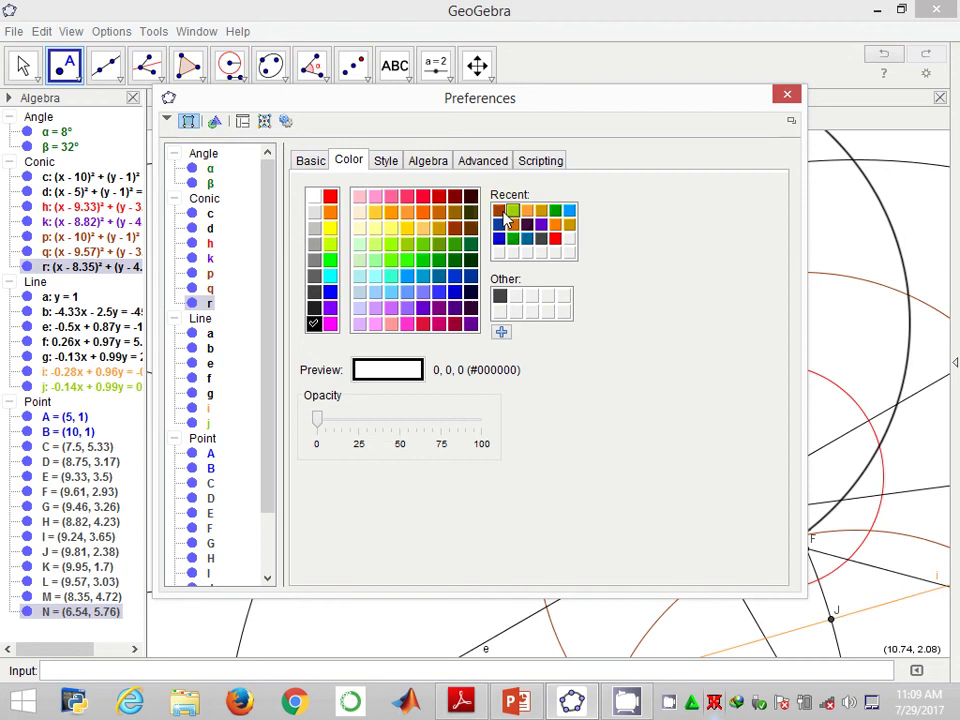
left_click(454, 228)
left_click(787, 97)
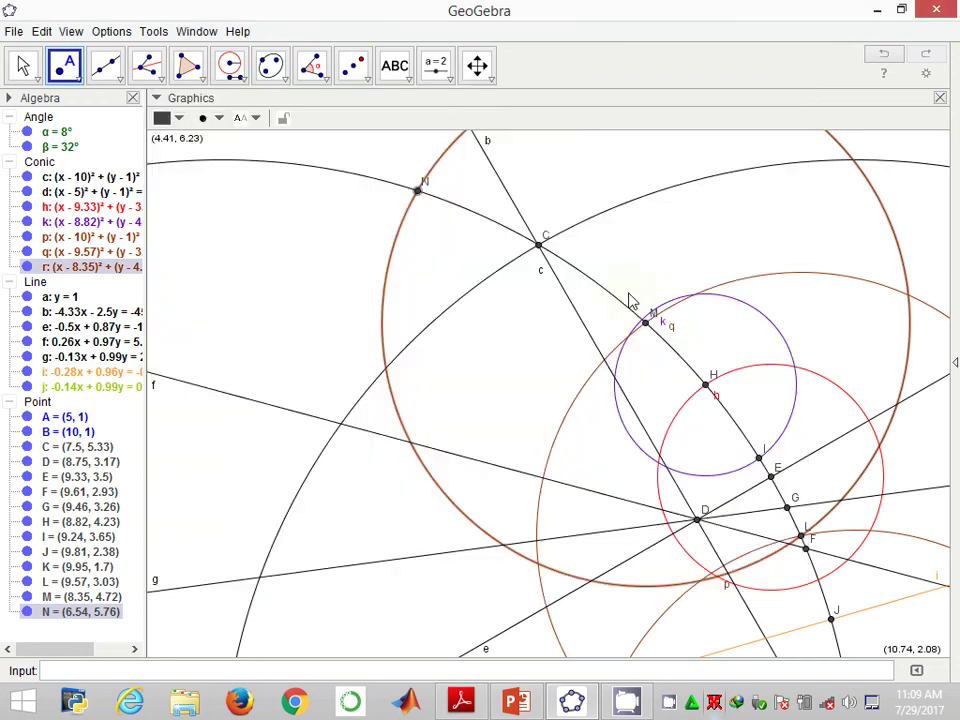
scroll(815, 305, "down", 3)
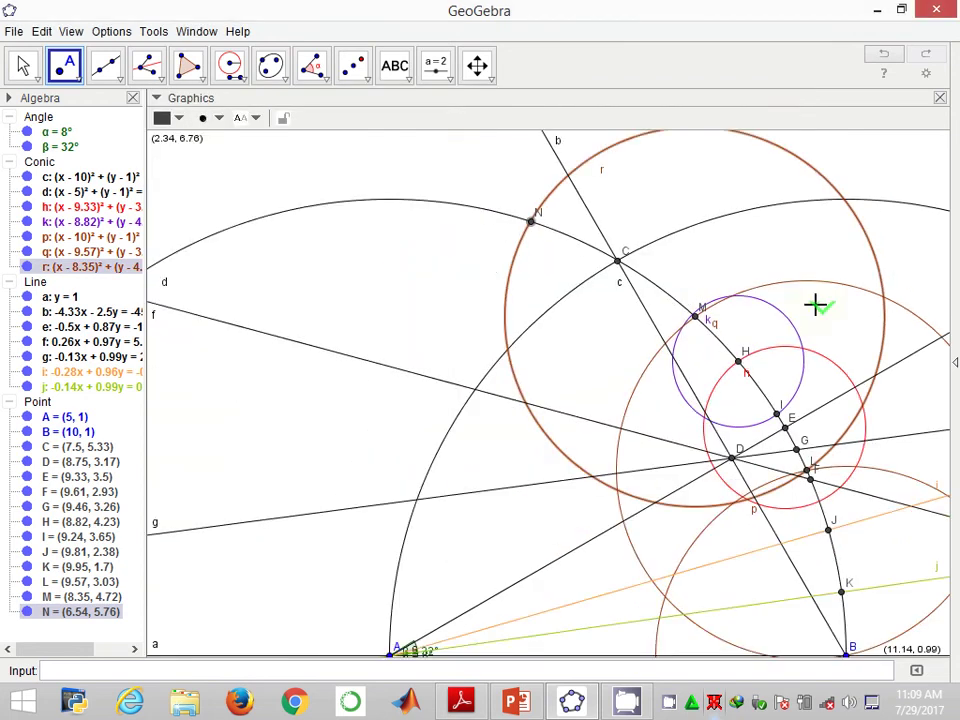
scroll(815, 305, "down", 2)
Step: Draw line l through N and A and colour it dark blue
left_click(105, 65)
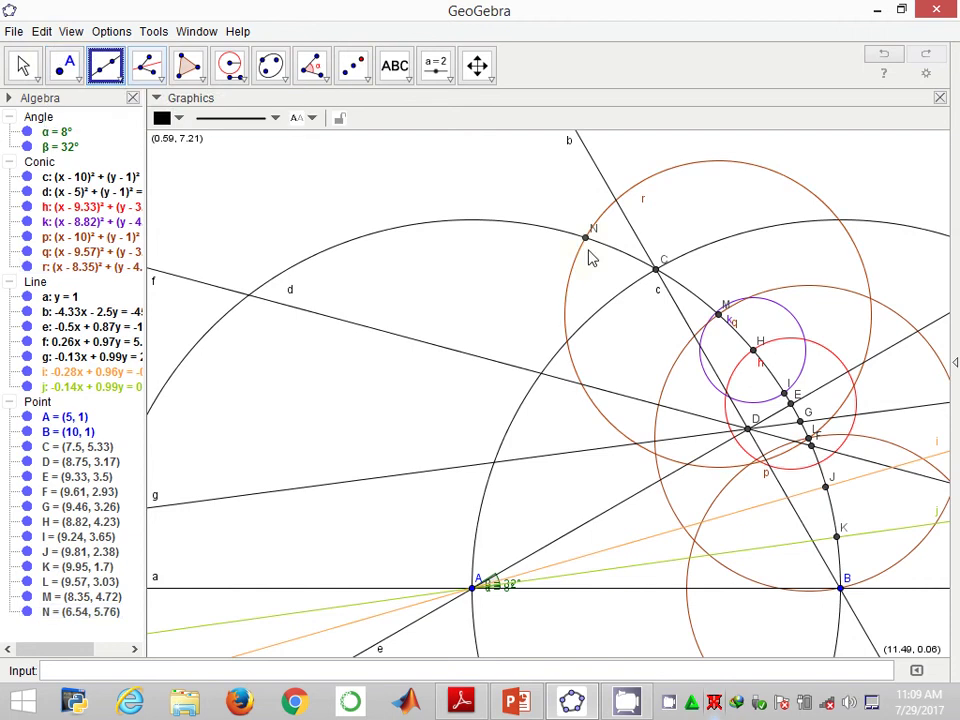
left_click(586, 237)
left_click(474, 586)
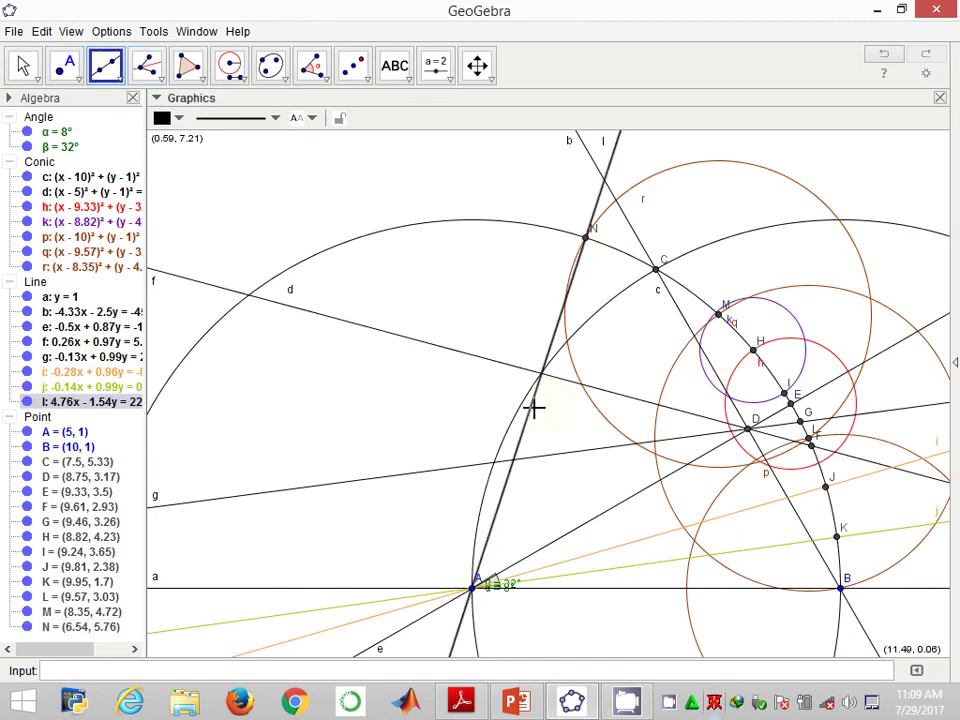
right_click(534, 408)
left_click(613, 629)
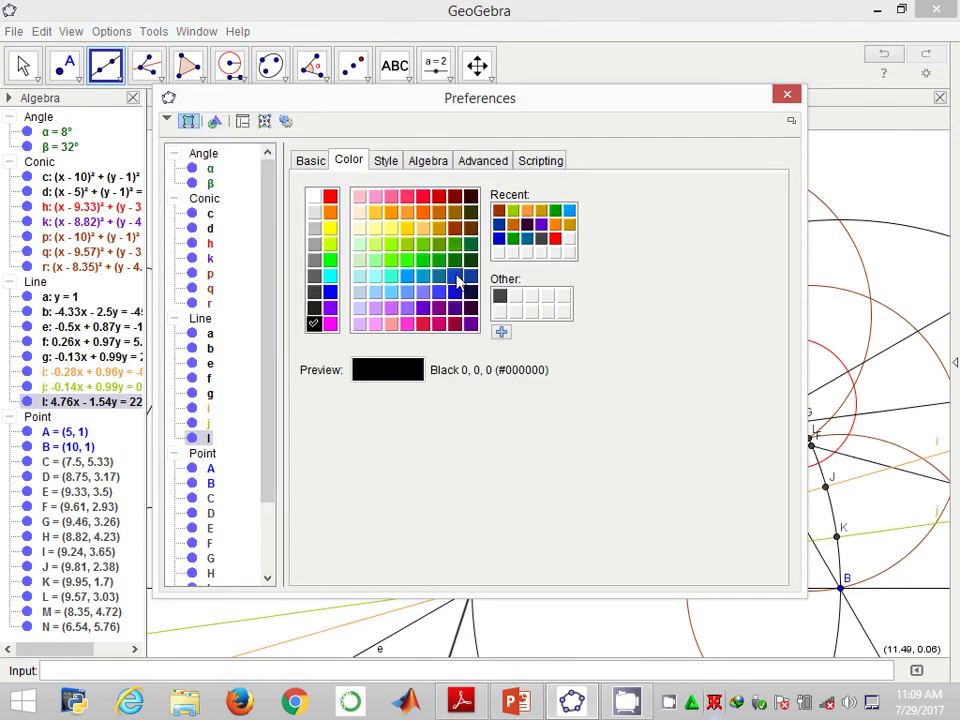
left_click(454, 290)
left_click(787, 94)
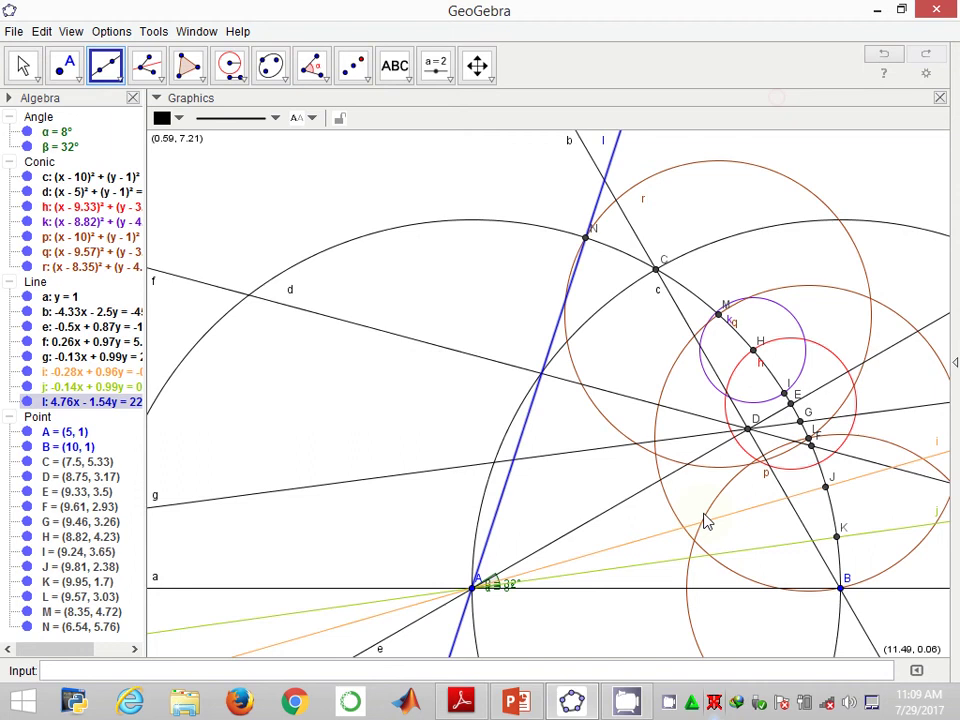
Step: Measure angle NAB at vertex A as γ = 72°
left_click(312, 66)
left_click(588, 235)
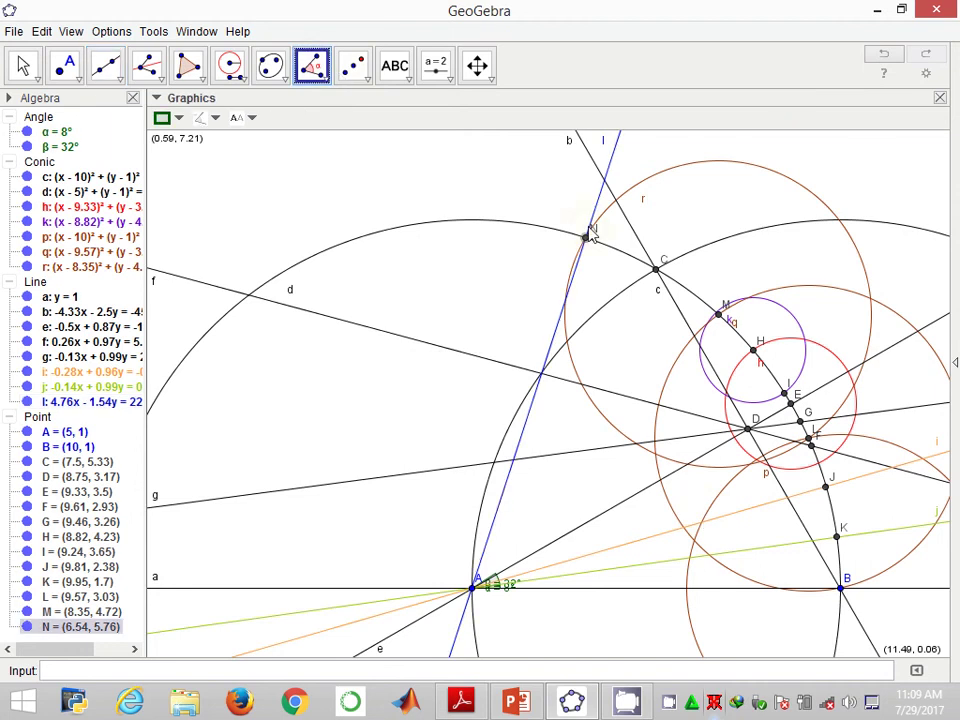
left_click(470, 590)
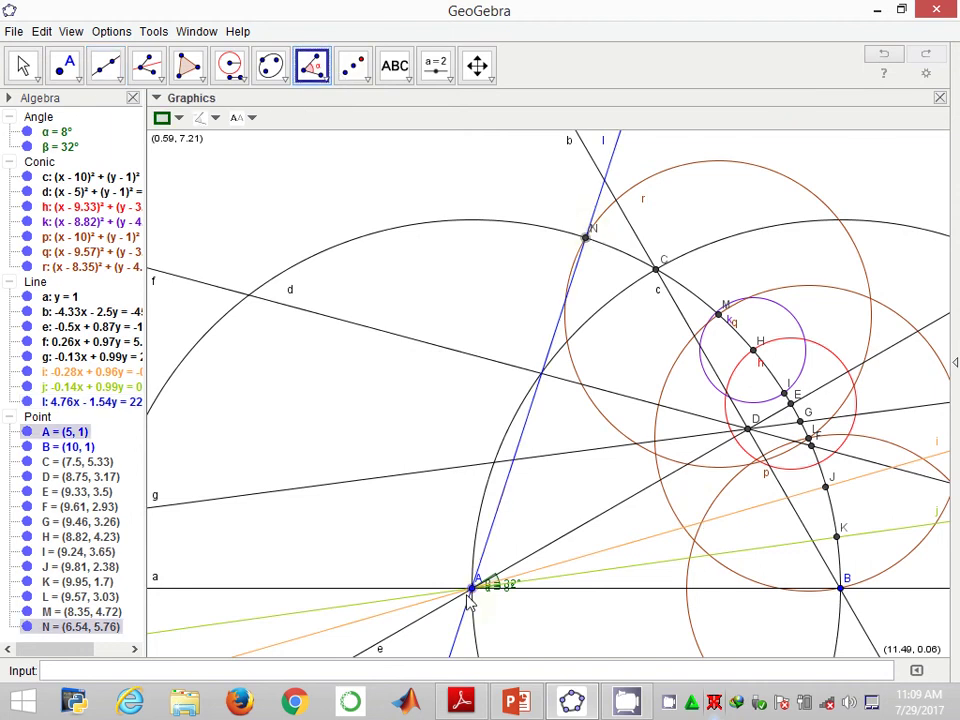
left_click(841, 589)
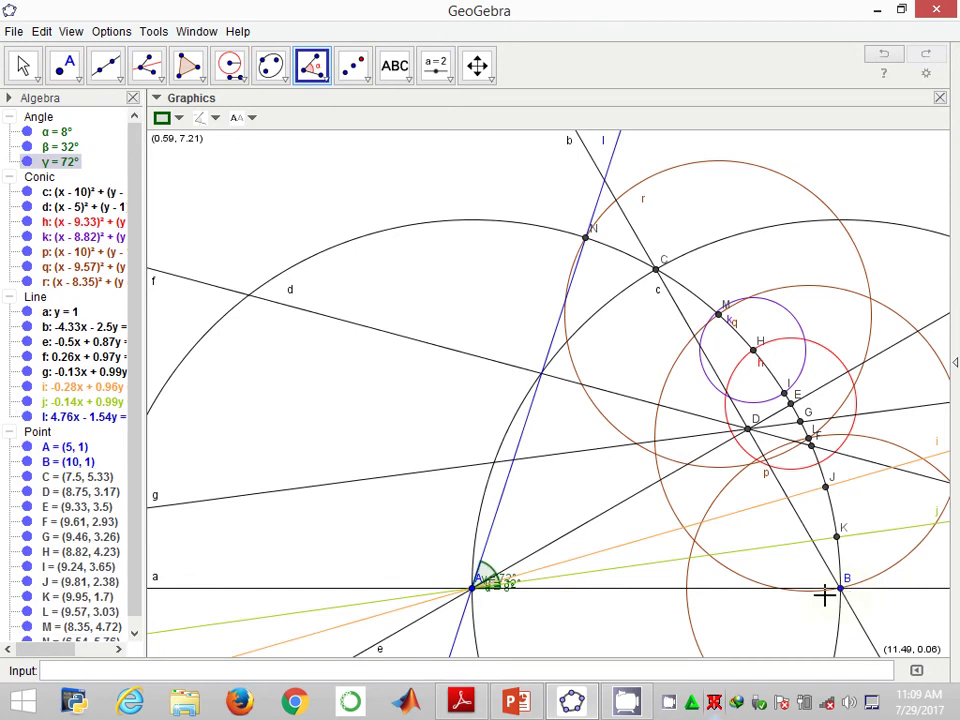
Step: Draw line m through M and A and line n through A and L
left_click(110, 68)
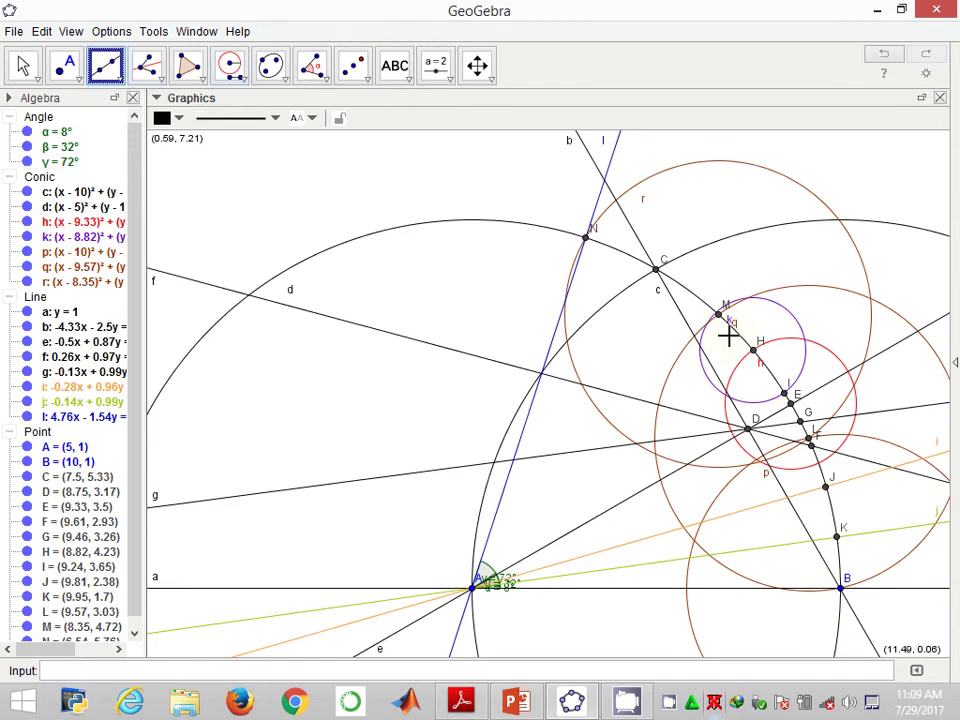
left_click(714, 315)
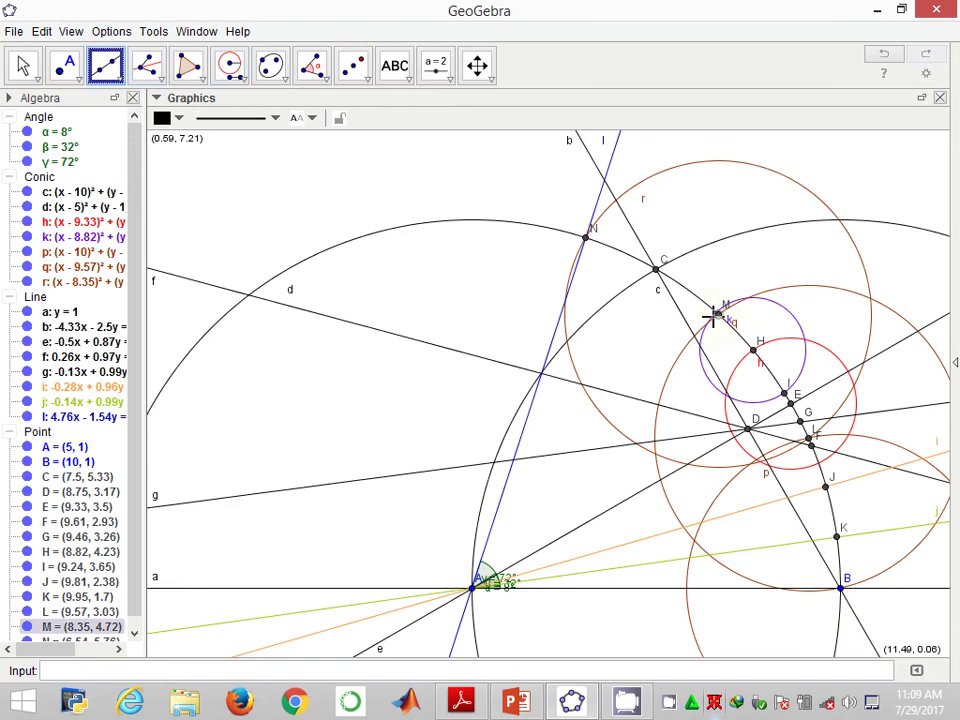
left_click(472, 587)
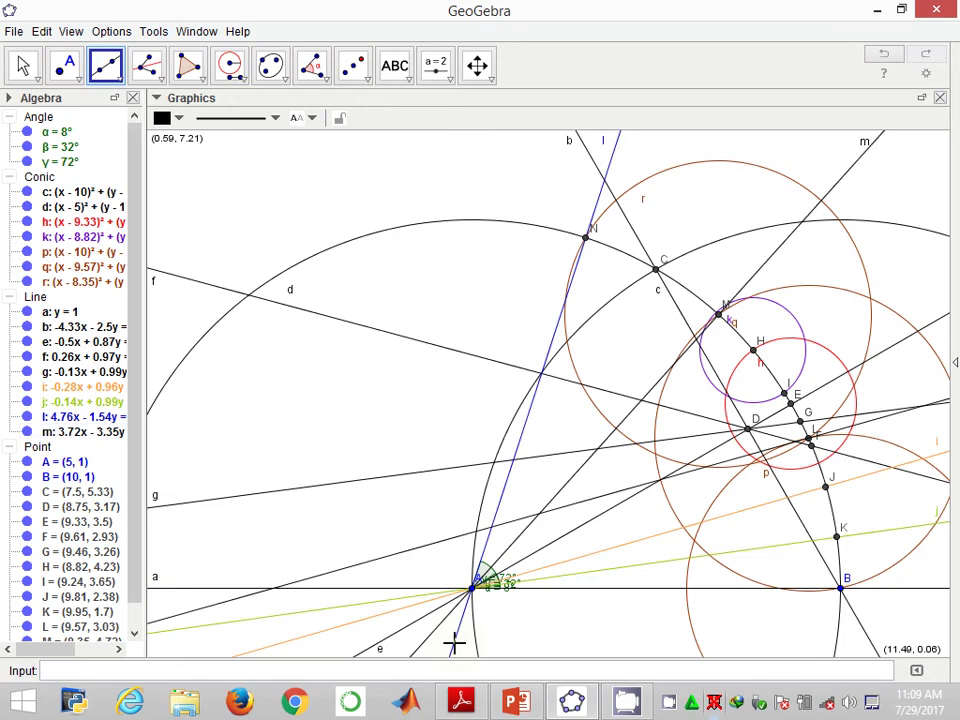
left_click(472, 588)
left_click(808, 439)
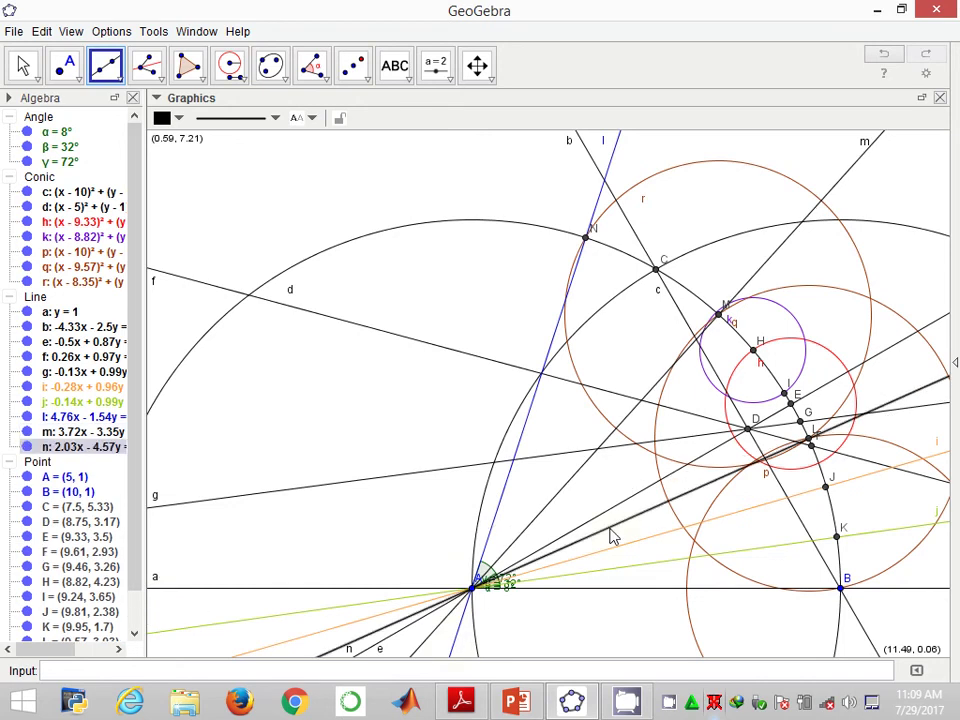
Step: Recolour line n dark blue and bring up line m's properties
right_click(610, 529)
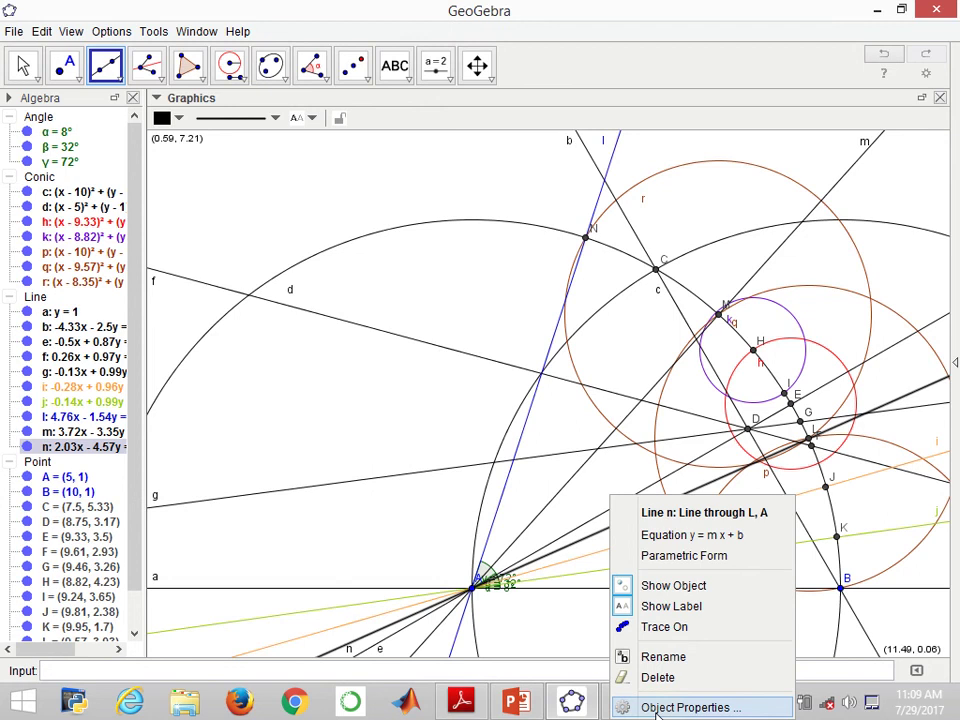
left_click(684, 707)
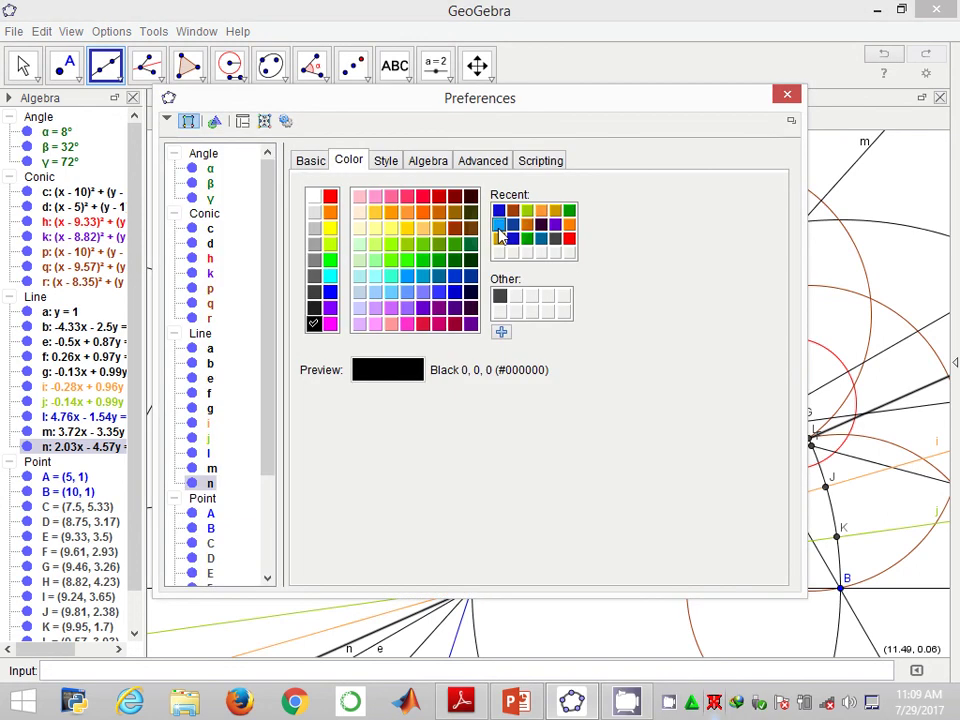
left_click(509, 226)
left_click(785, 94)
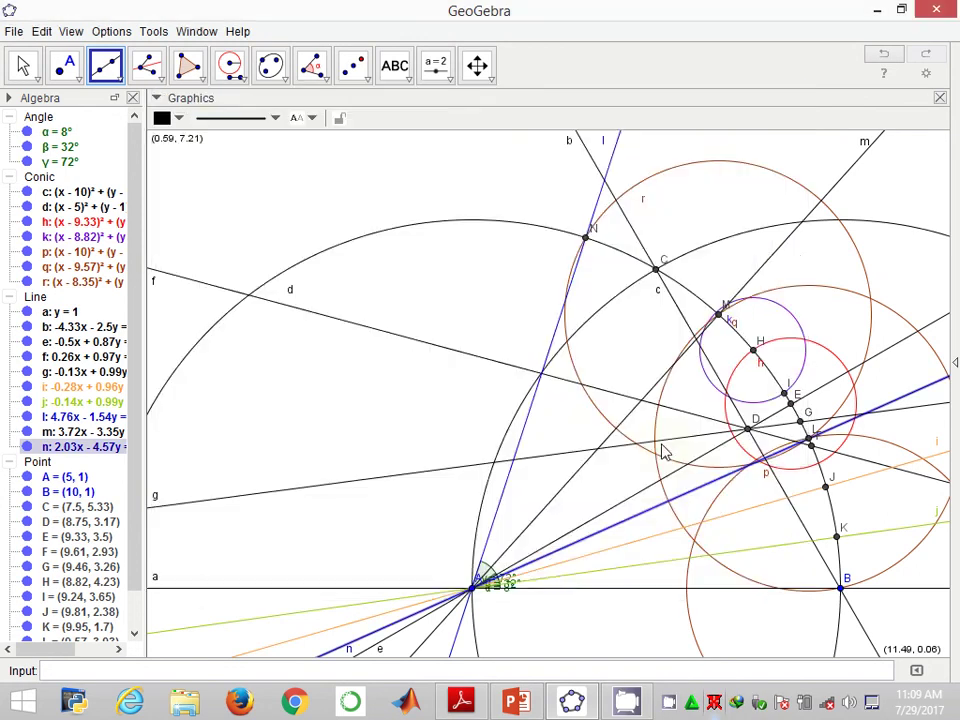
right_click(568, 484)
left_click(640, 693)
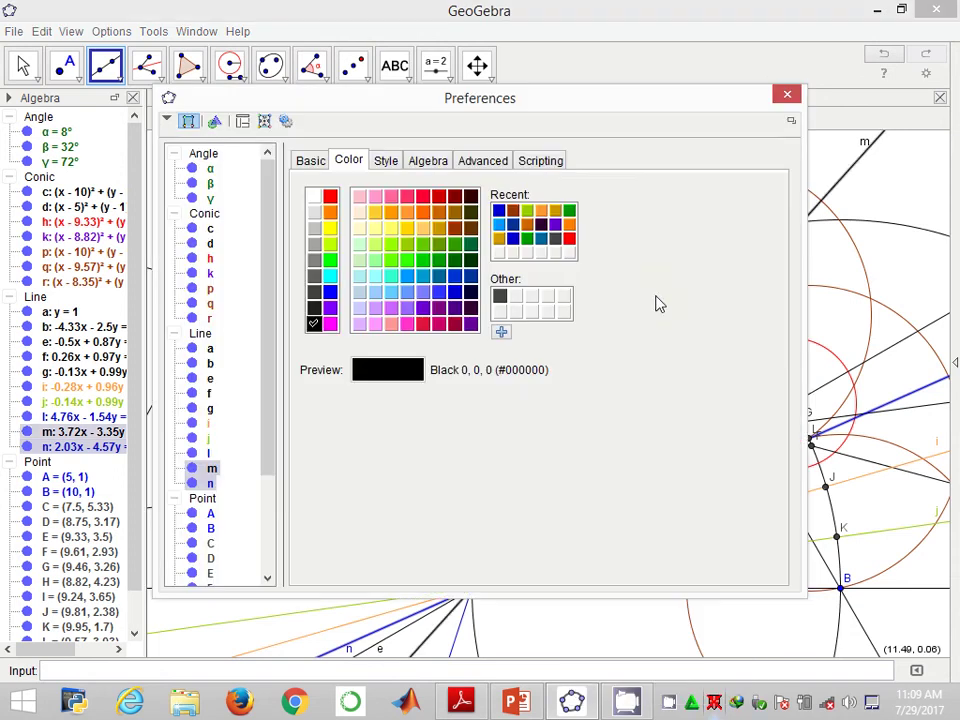
Step: Close the properties window, leaving line m dark blue like lines l and n
left_click(786, 92)
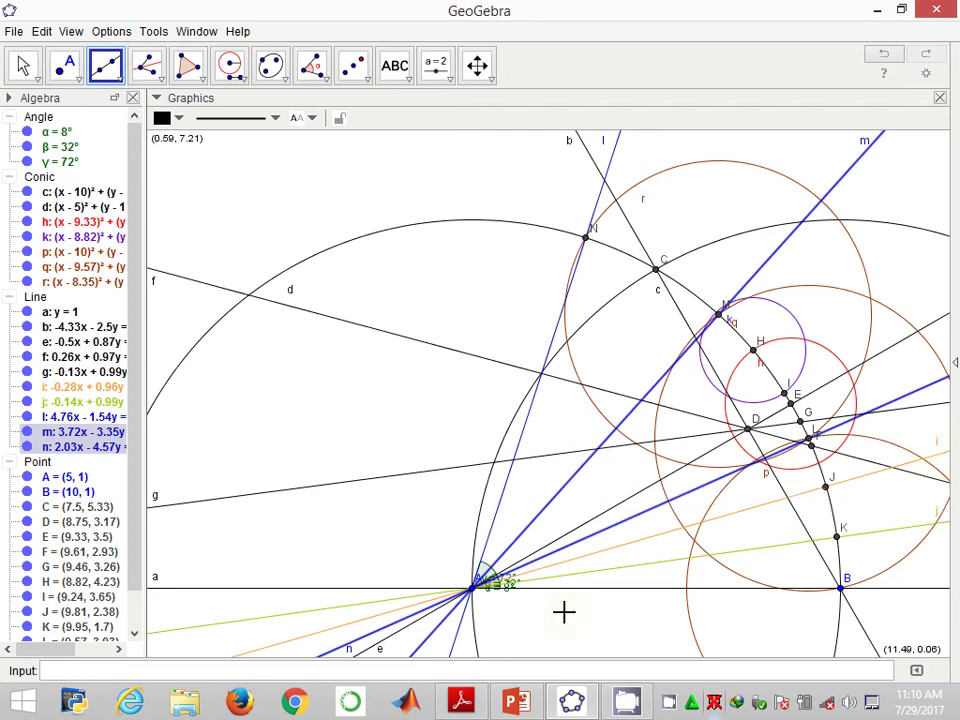
Step: Construct line s bisecting angle LAB at vertex A
left_click(146, 65)
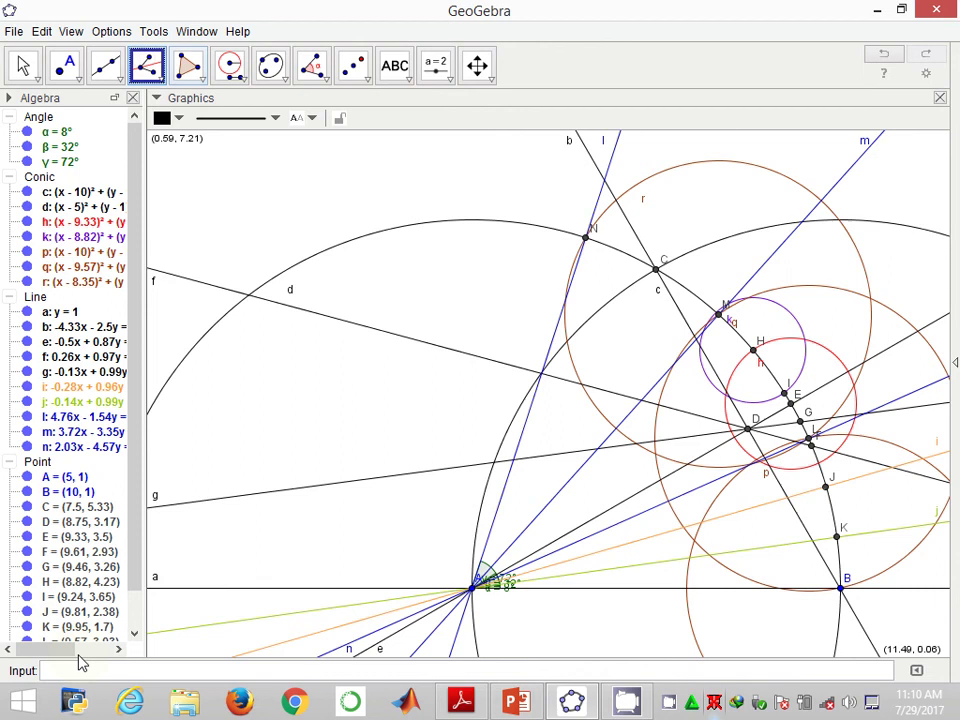
scroll(85, 608, "down", 2)
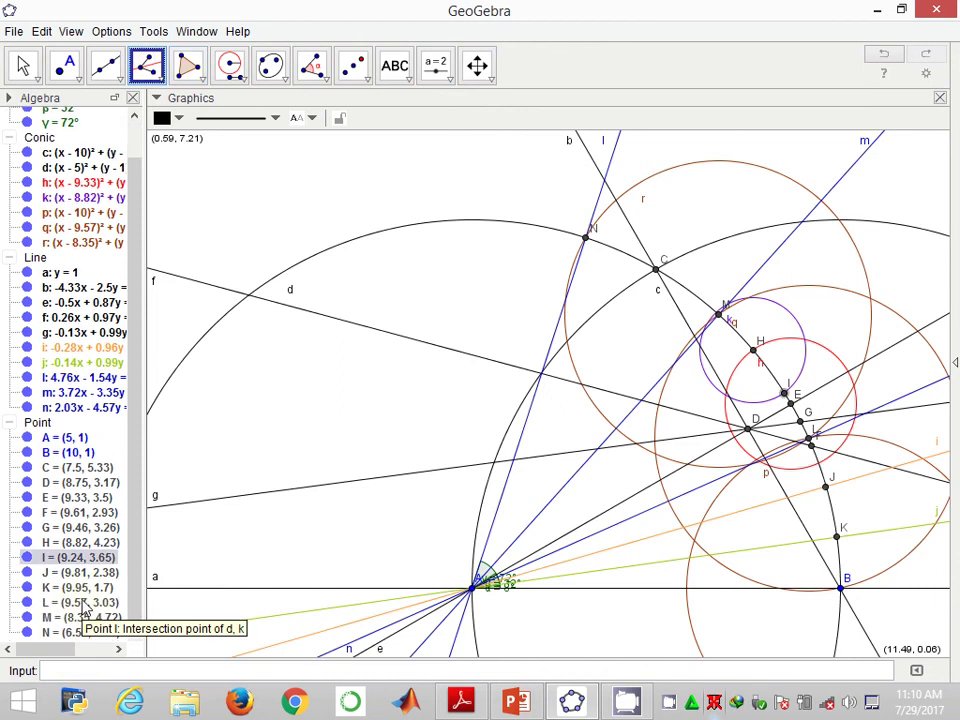
left_click(75, 452)
left_click(472, 588)
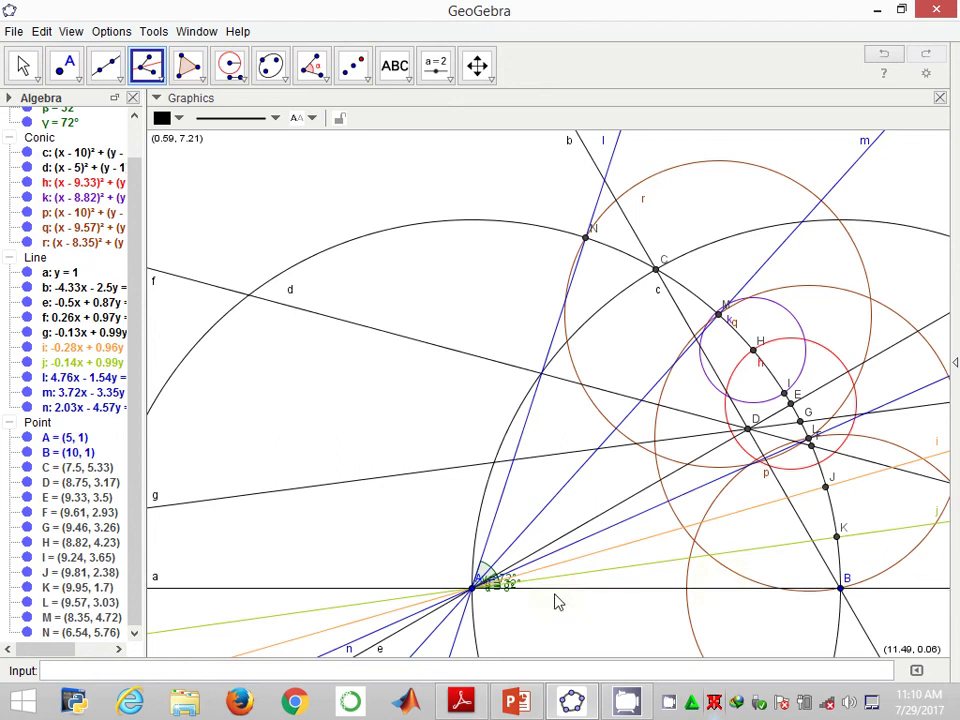
key("Escape")
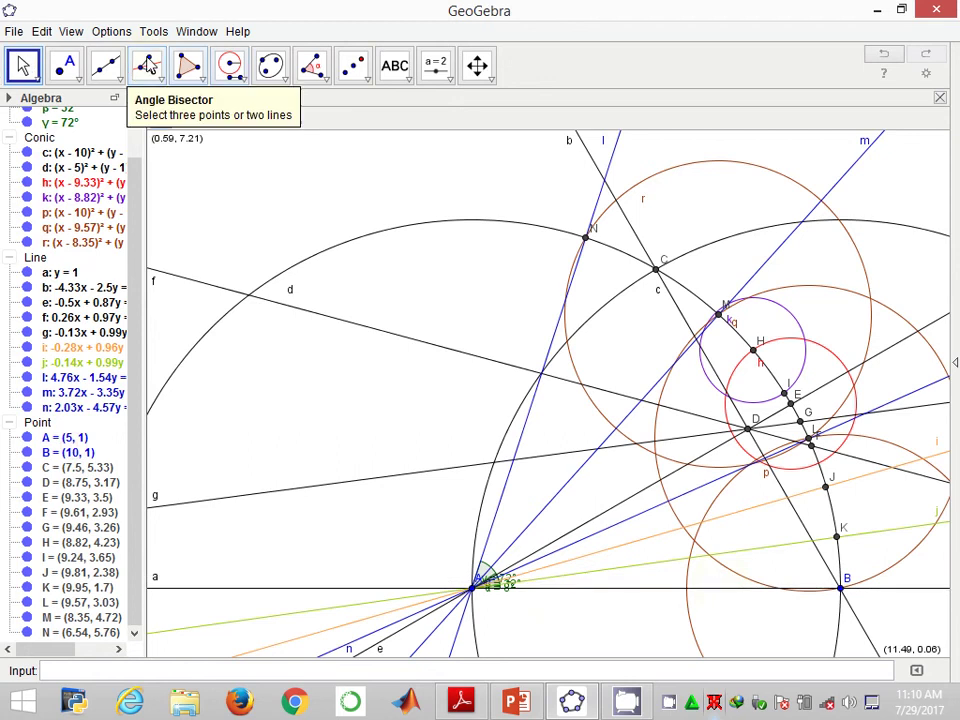
left_click(148, 65)
left_click(52, 440)
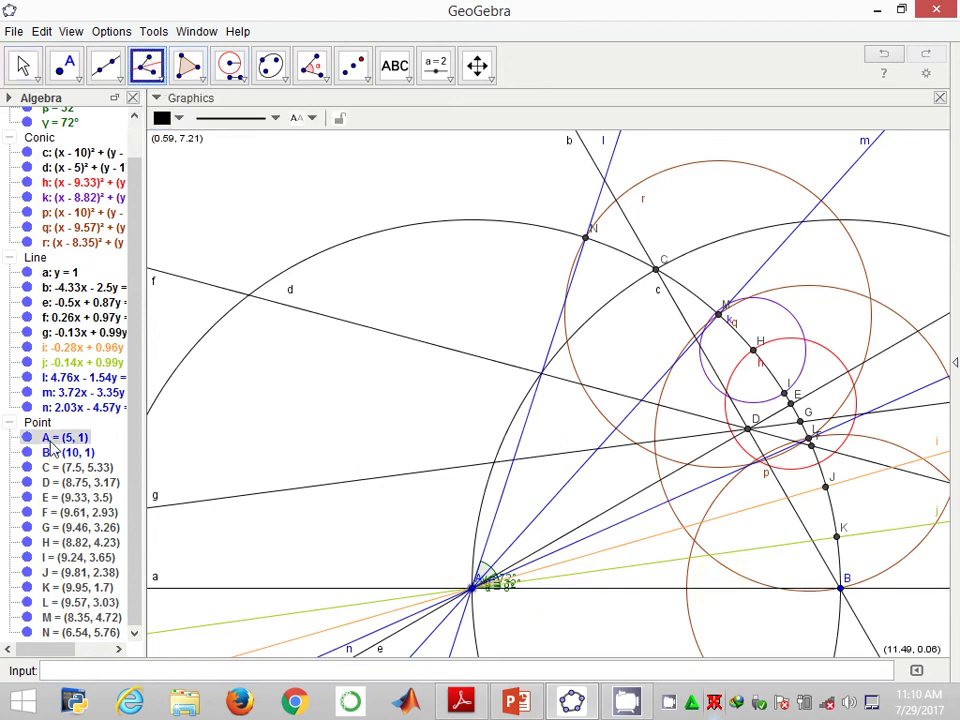
left_click(70, 455)
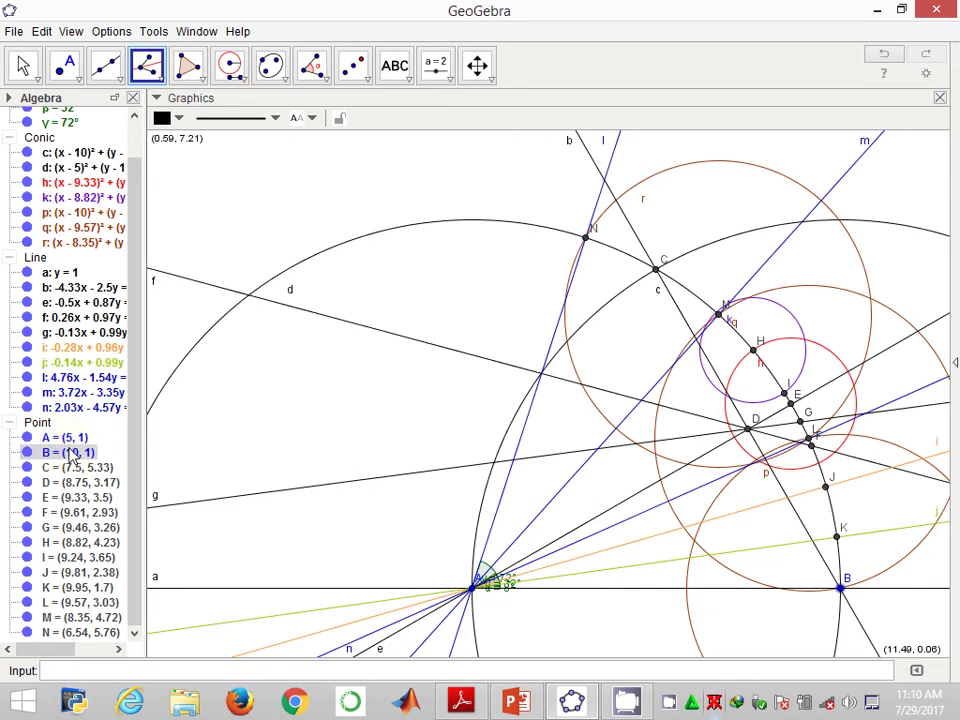
left_click(70, 455)
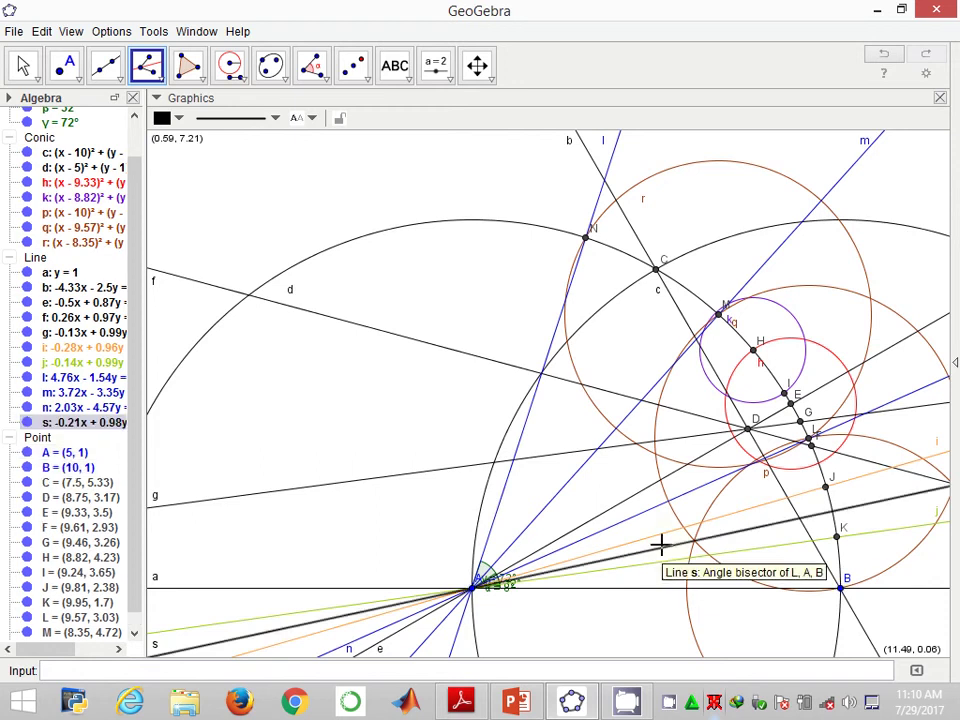
Step: Colour line s dark blue (#0000CC)
key("ctrl+e")
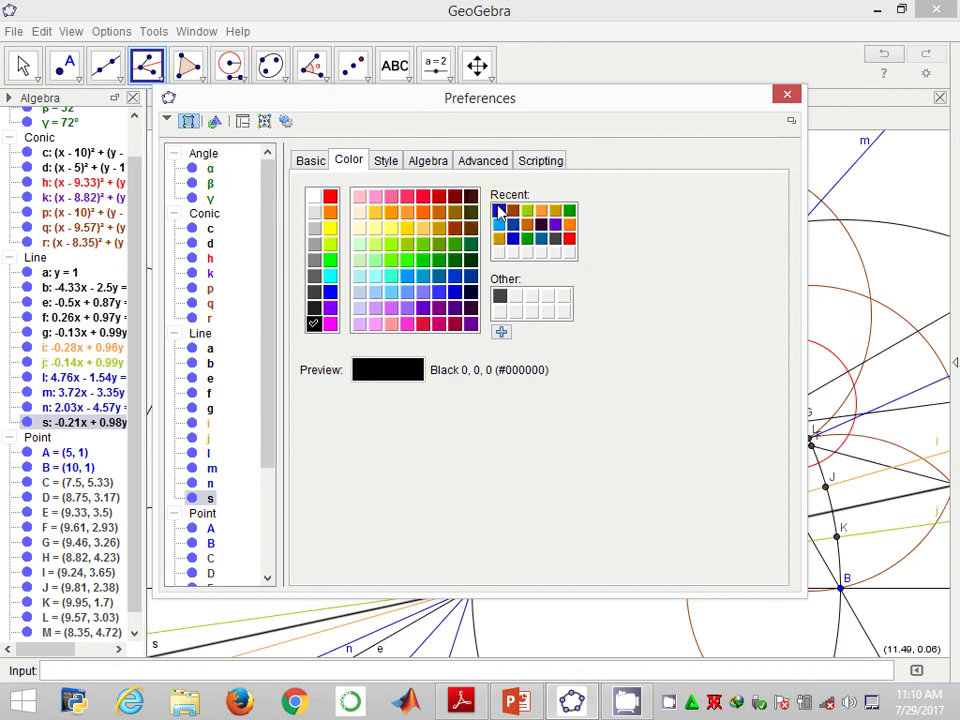
left_click(498, 211)
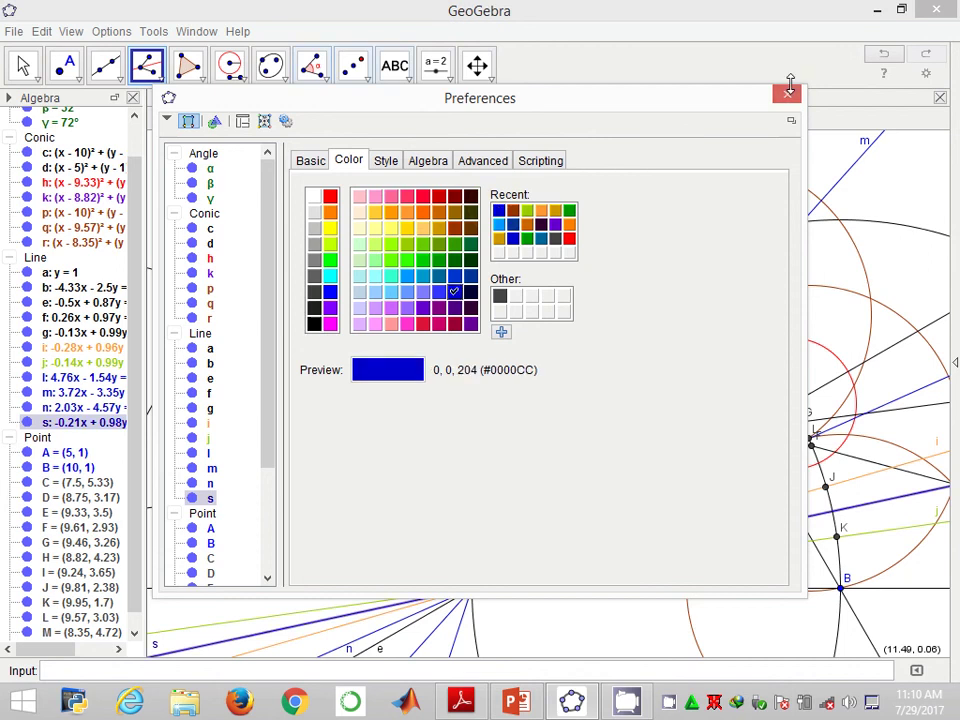
left_click(788, 94)
left_click(65, 66)
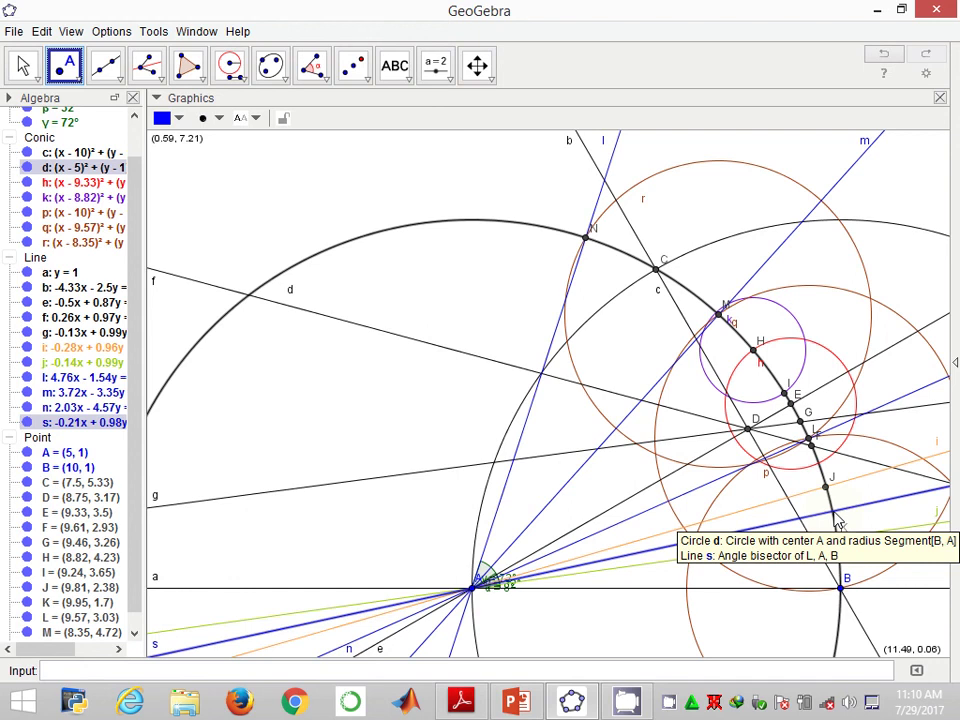
Step: Mark point O where line s meets circle d and measure angle δ = 12° at A
left_click(832, 511)
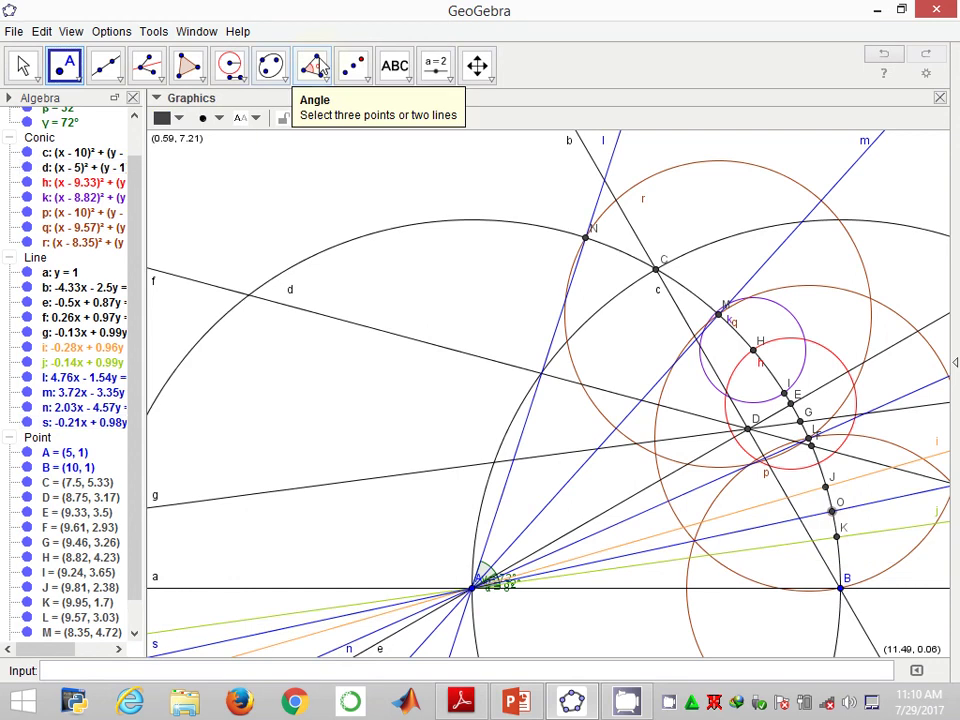
left_click(322, 68)
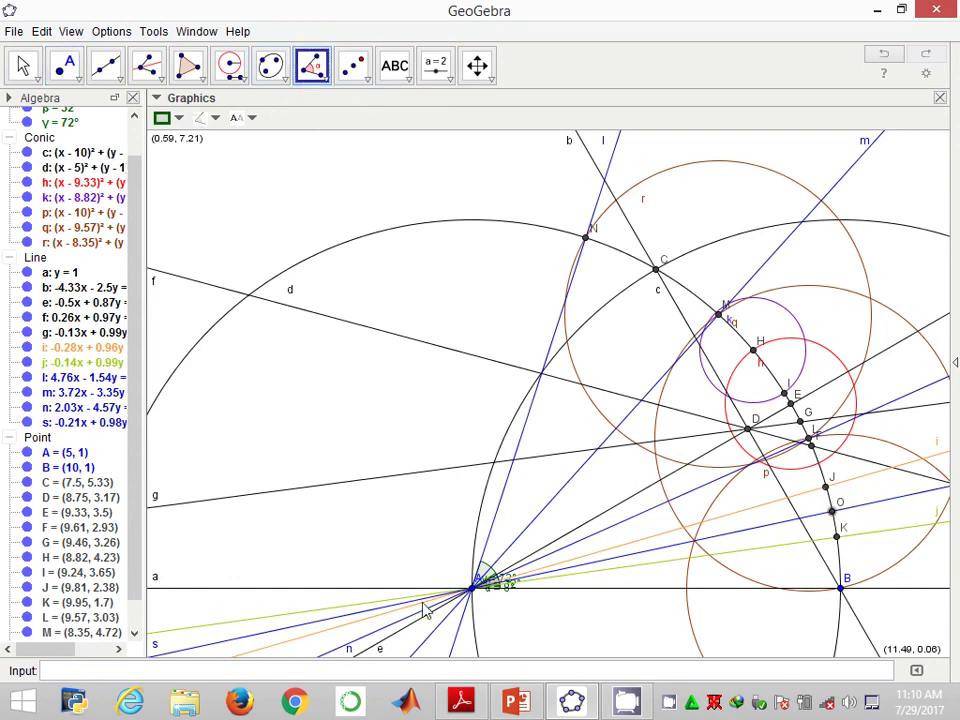
left_click(472, 589)
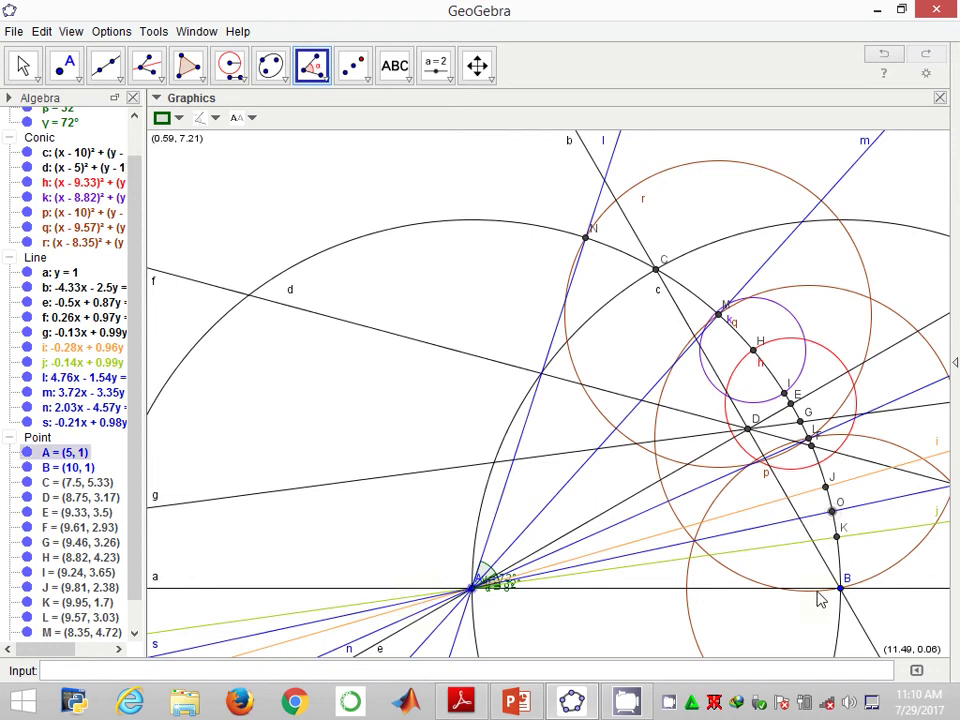
left_click(840, 588)
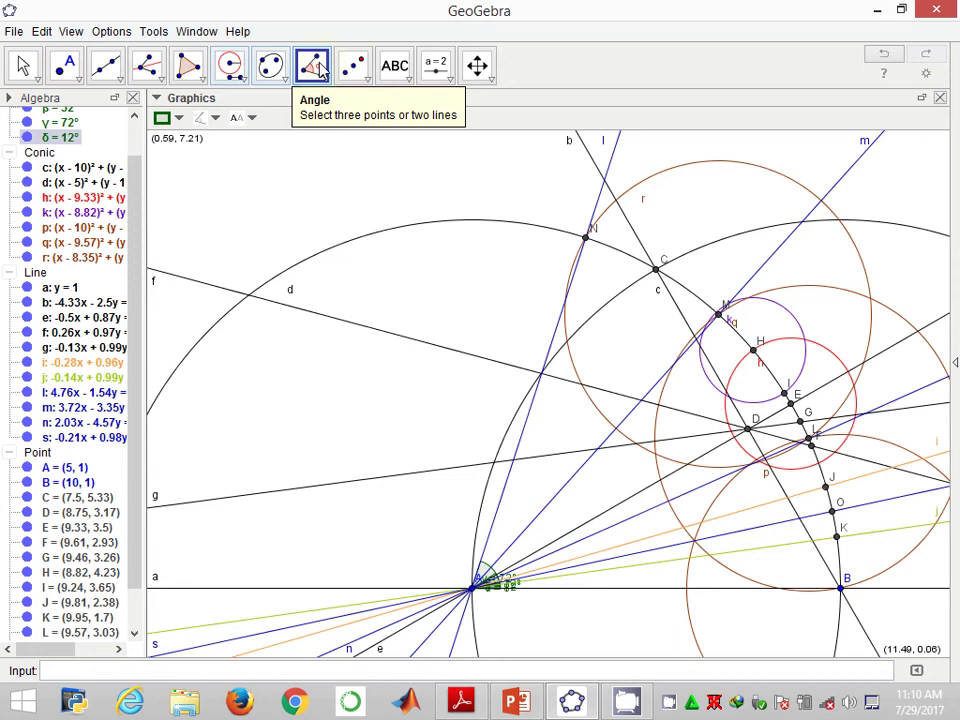
left_click(146, 65)
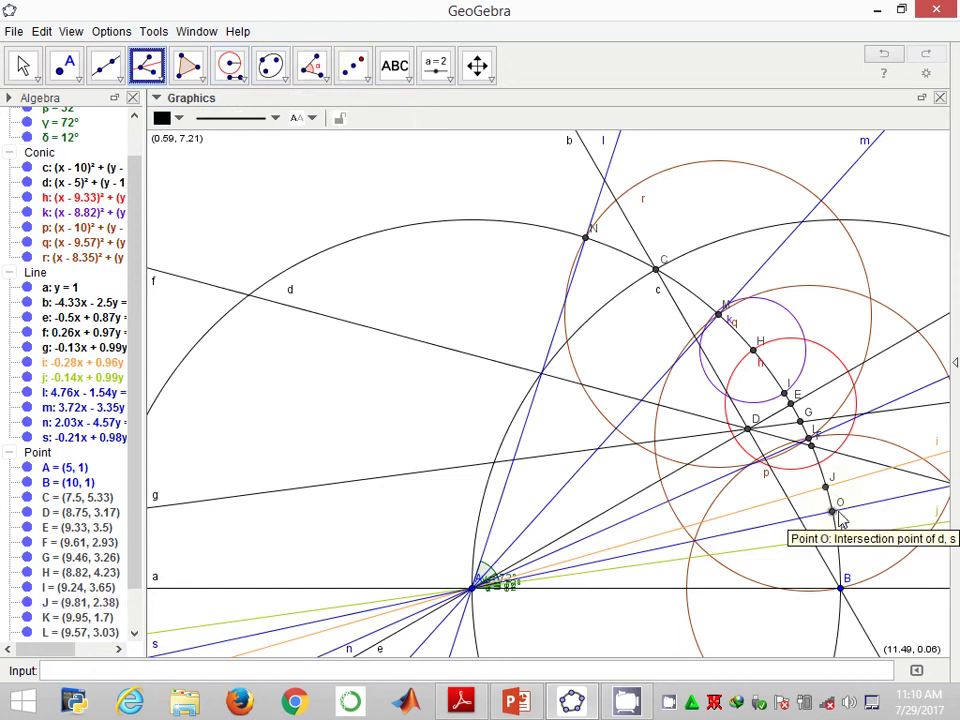
Step: Bisect angle OAB with new line t through A and colour it blue like line s
left_click(474, 588)
left_click(841, 591)
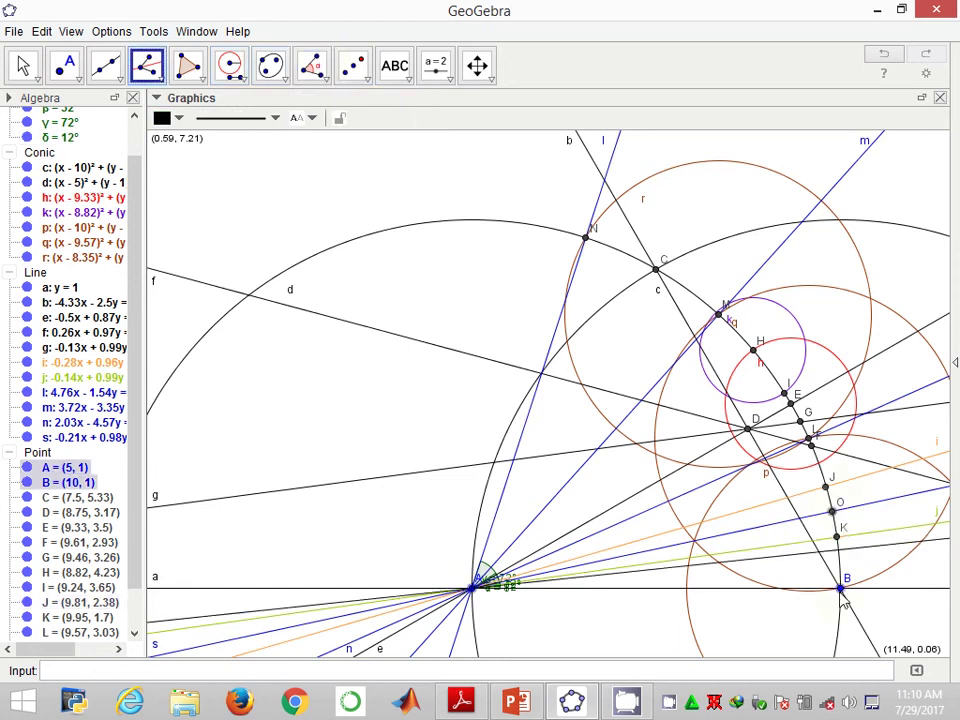
left_click(763, 570)
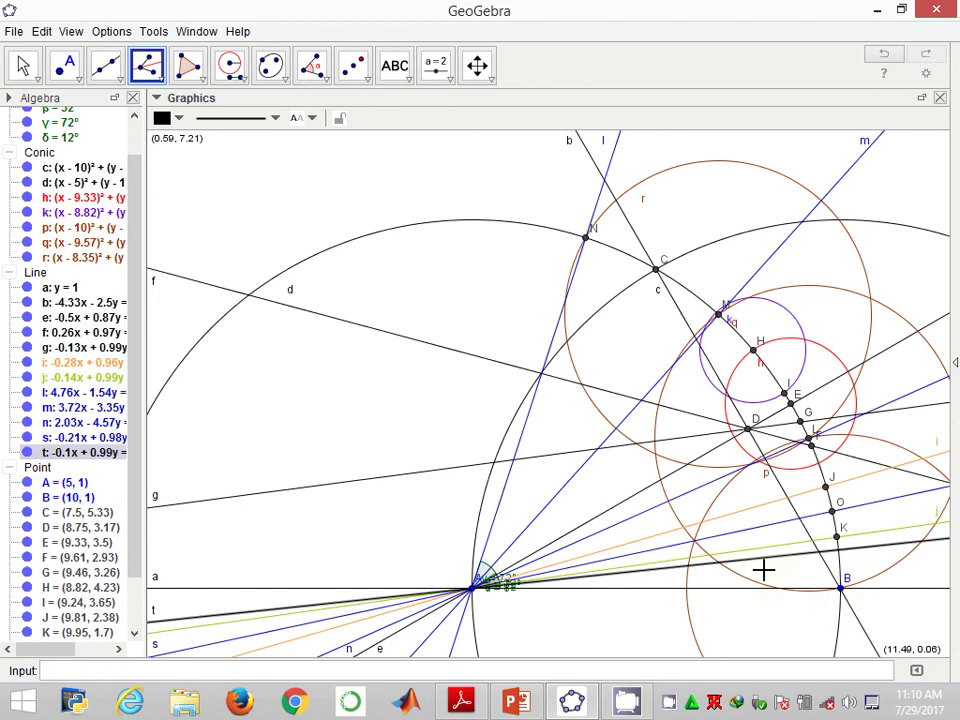
right_click(770, 566)
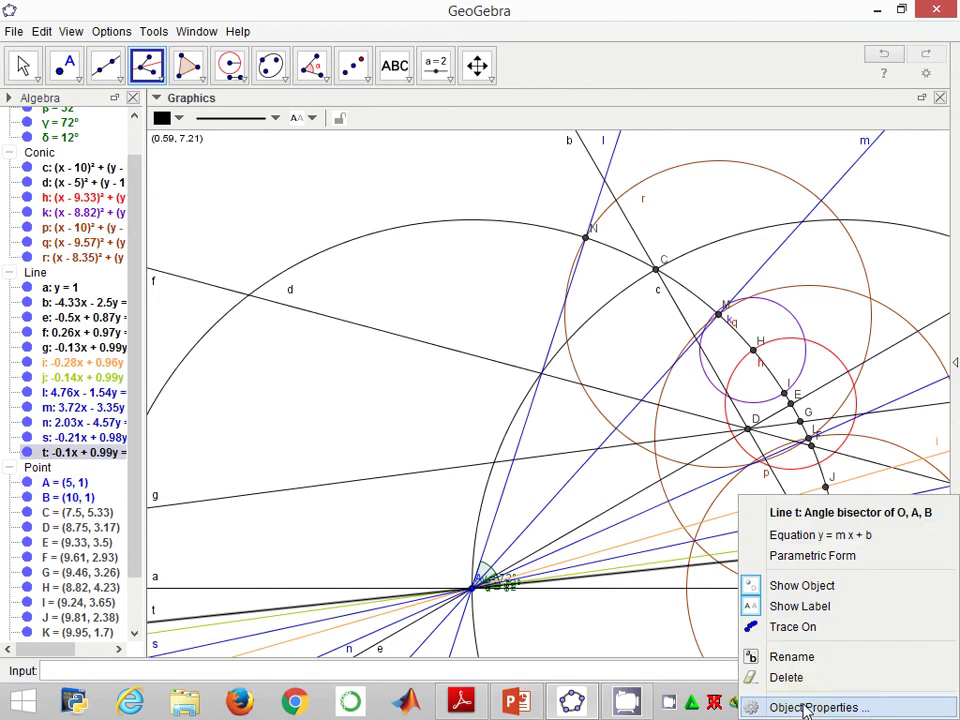
left_click(806, 707)
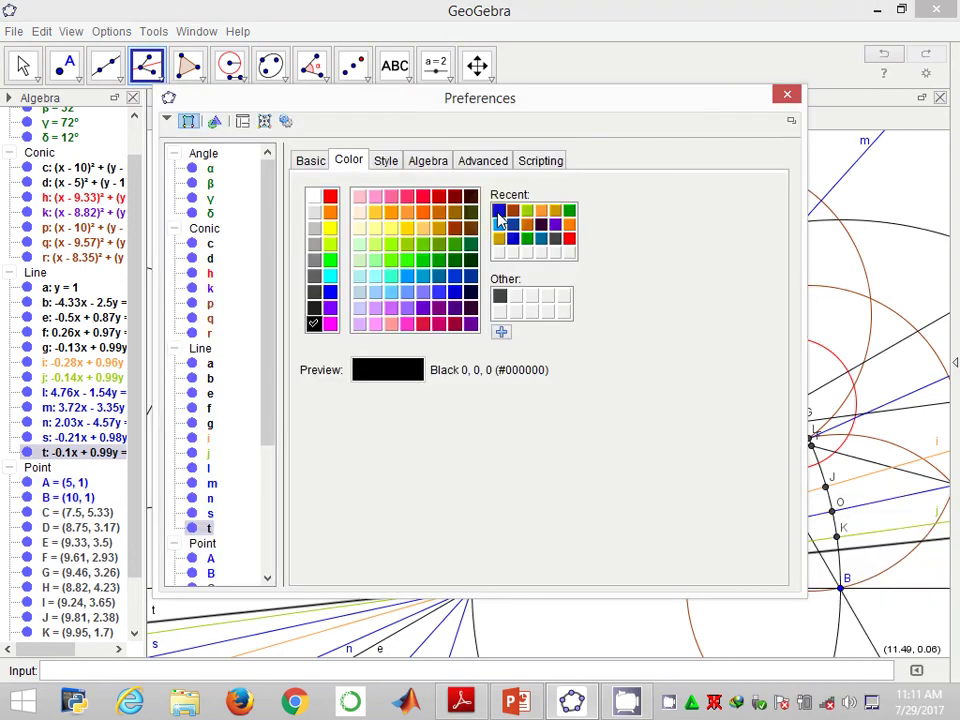
left_click(498, 212)
left_click(787, 95)
left_click(489, 79)
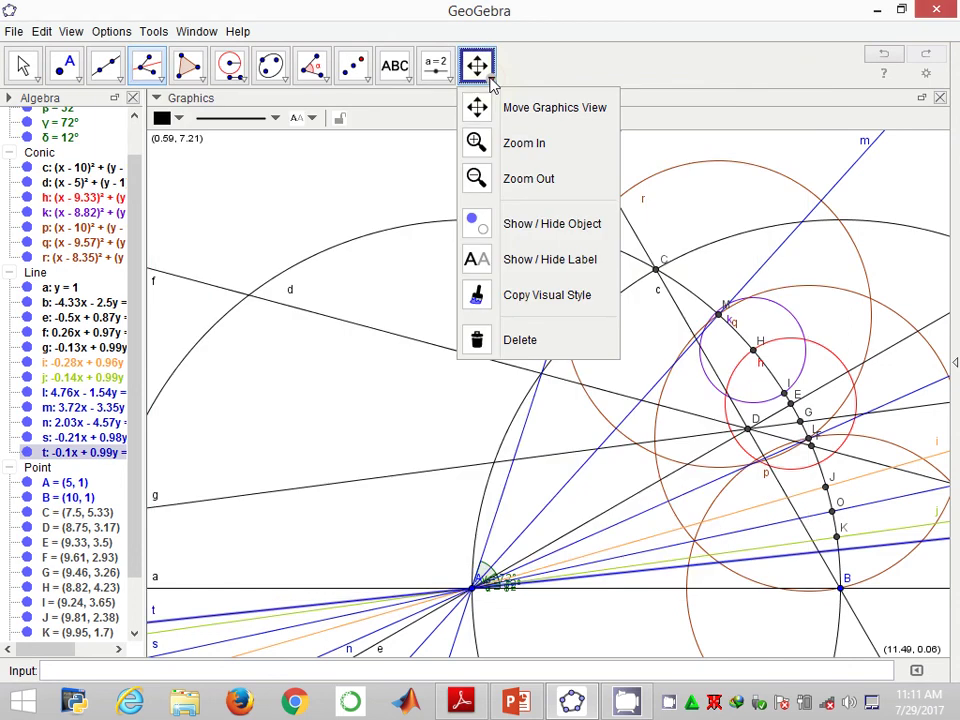
Step: Zoom in and mark point P where bisector t crosses circle d, just below K
left_click(871, 557)
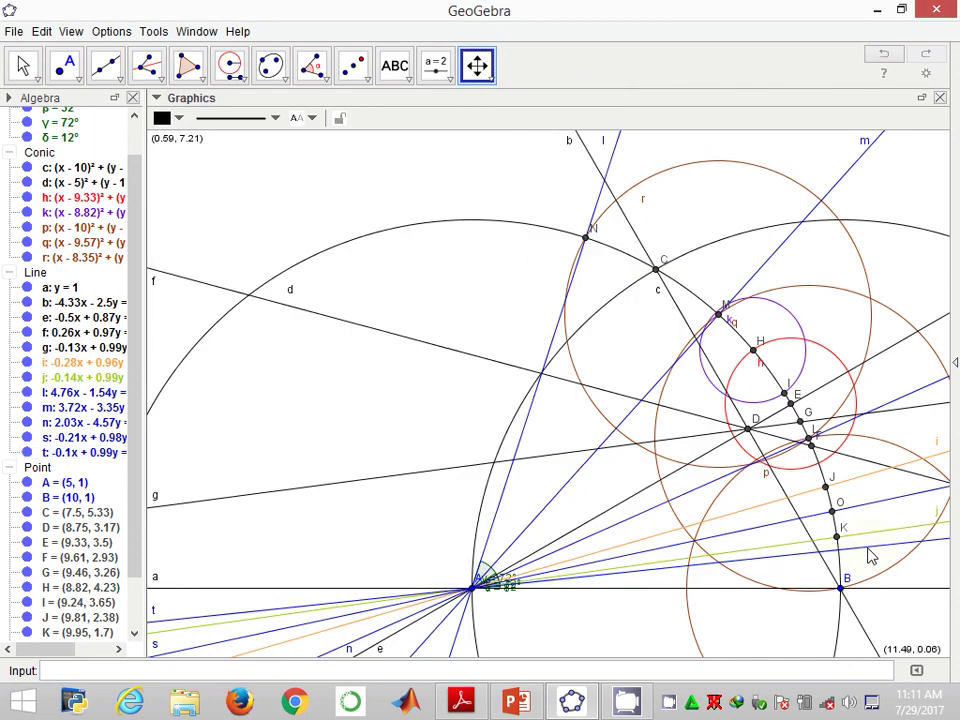
scroll(871, 557, "up", 6)
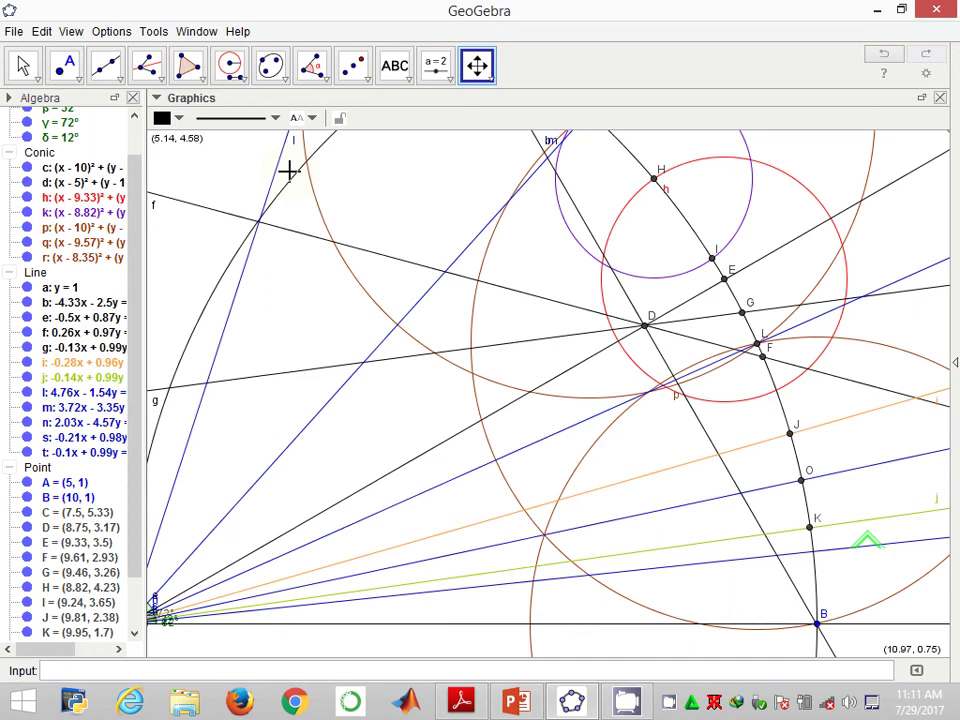
left_click(64, 65)
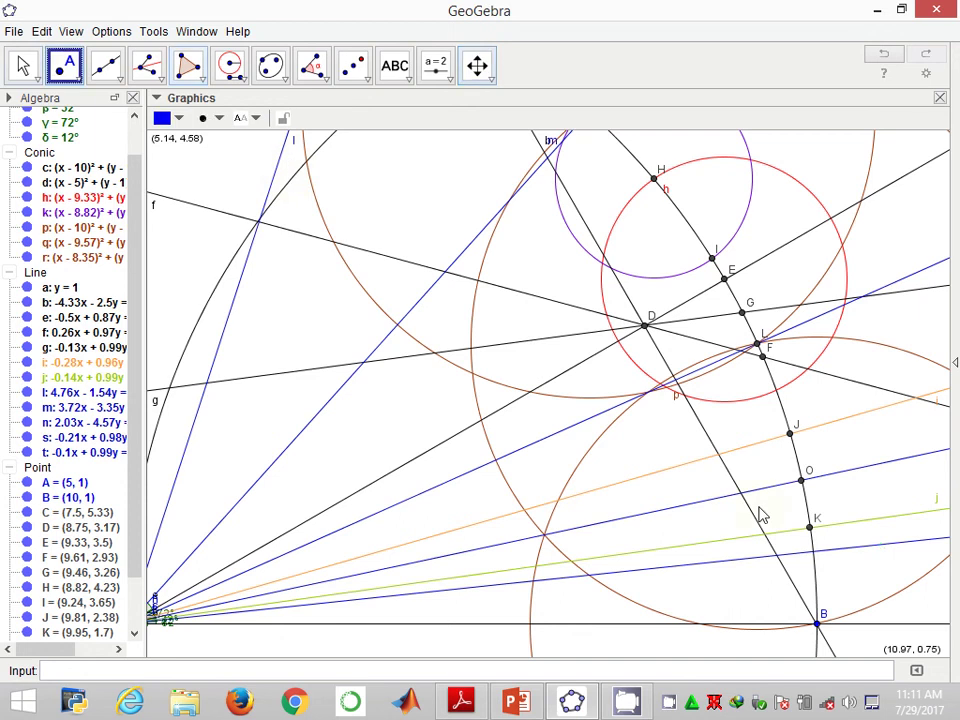
left_click(814, 552)
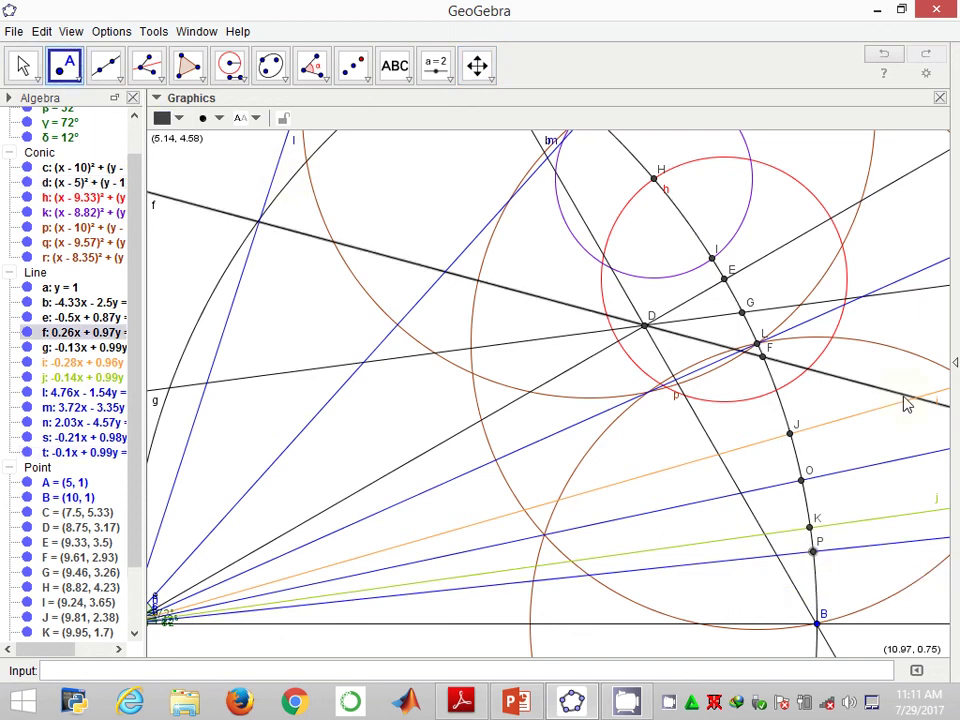
scroll(905, 403, "down", 2)
Step: Measure the new 6° angle ε at vertex A
left_click(312, 65)
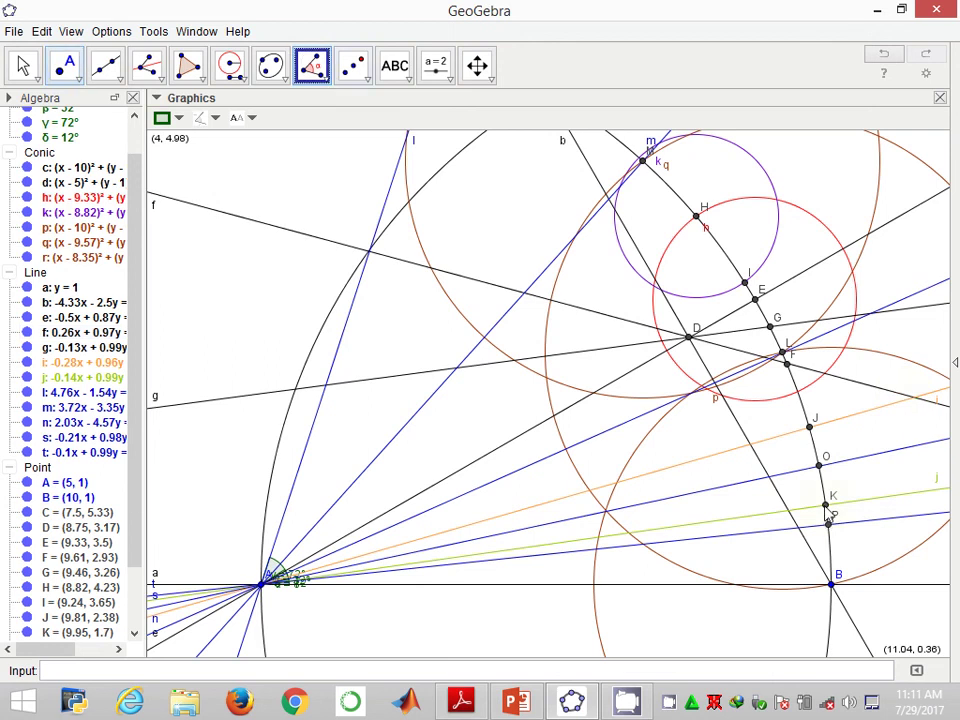
left_click(261, 583)
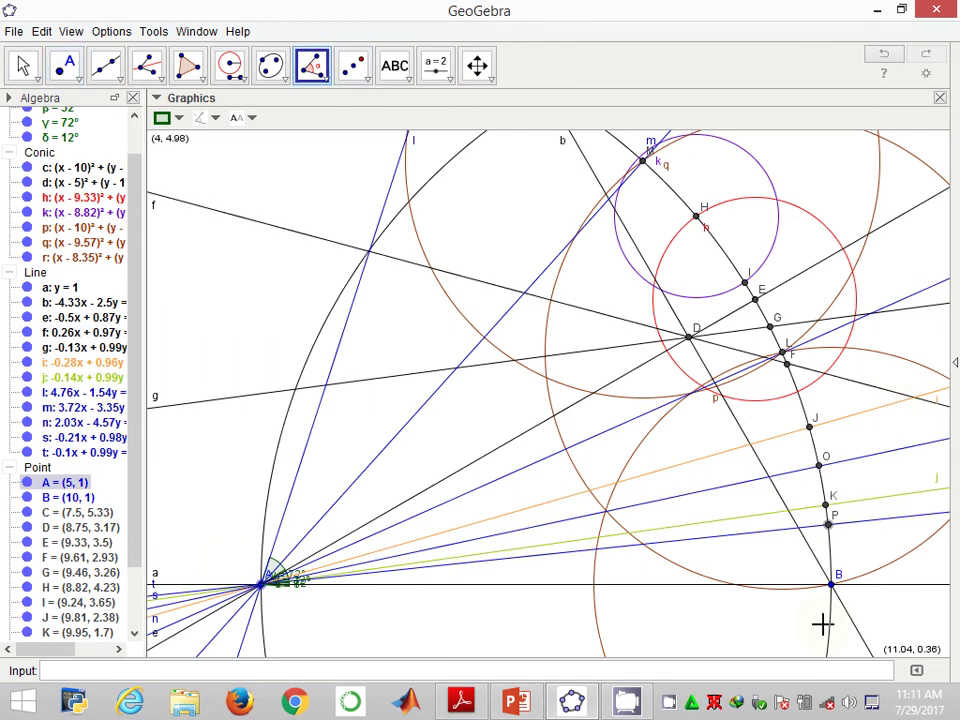
left_click(480, 457)
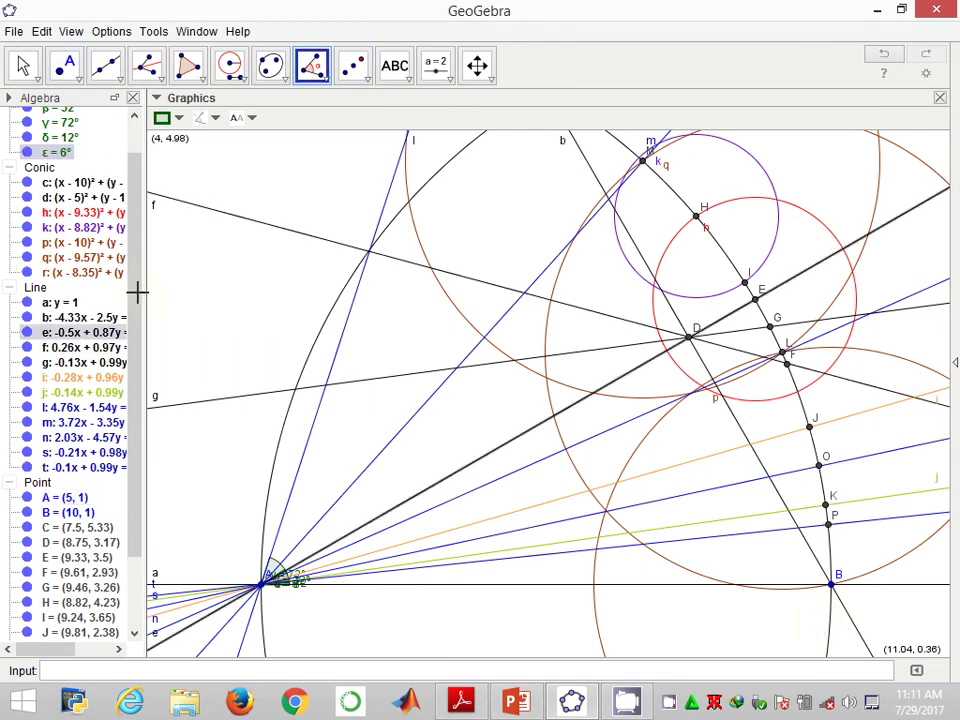
Step: Zoom out and pan the drawing to bring vertex A back into view
scroll(870, 489, "up", 5)
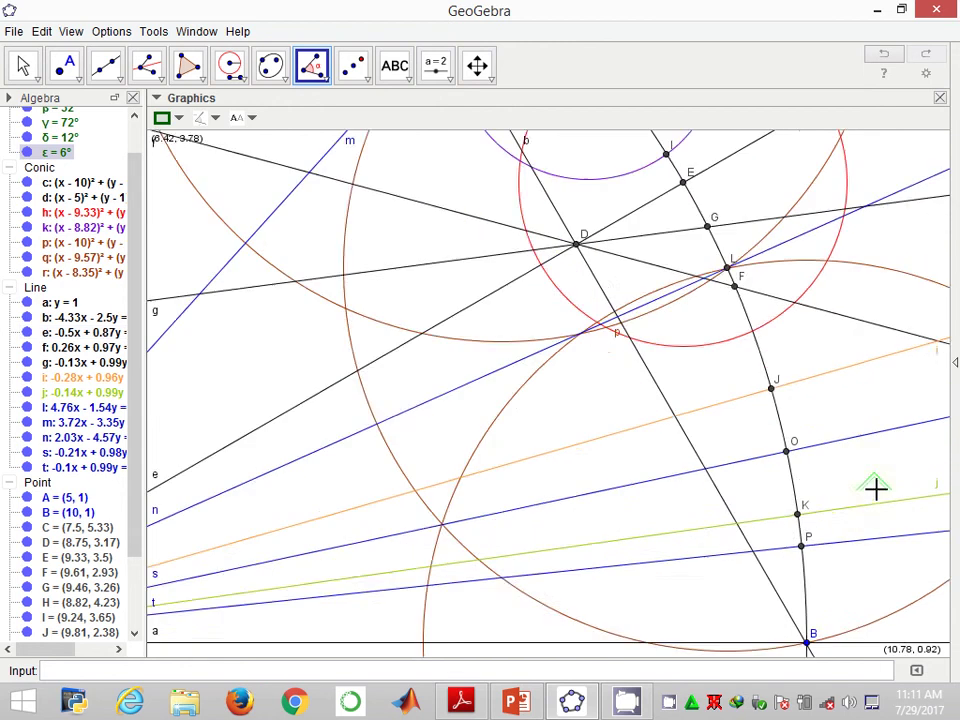
scroll(403, 272, "down", 1)
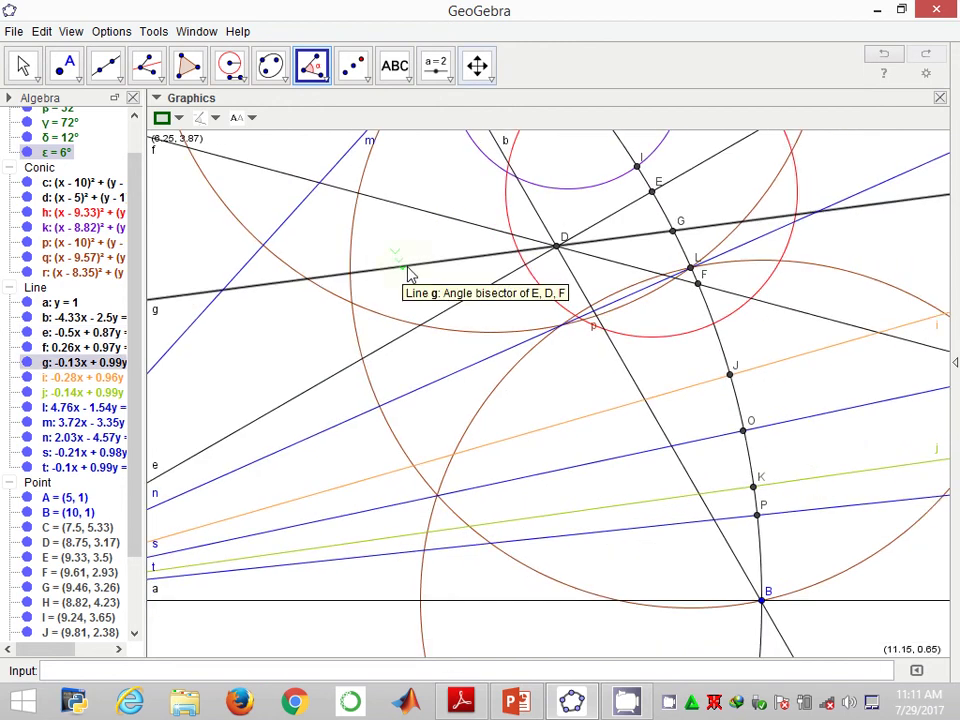
scroll(408, 273, "down", 1)
scroll(890, 612, "down", 1)
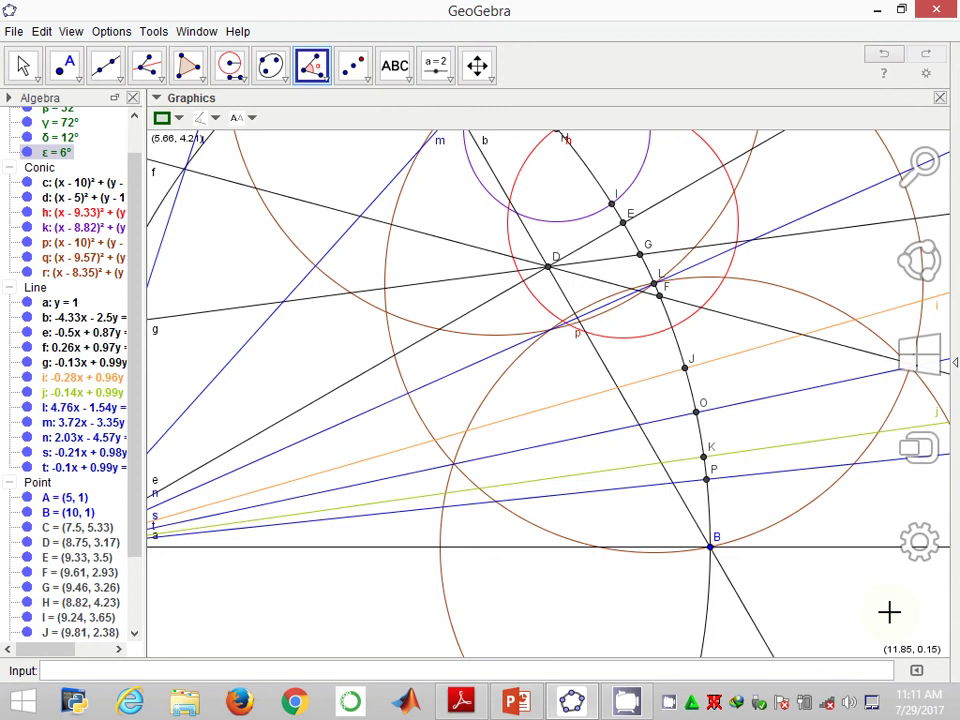
scroll(890, 612, "down", 1)
left_click(477, 65)
left_click_drag(333, 185, 433, 245)
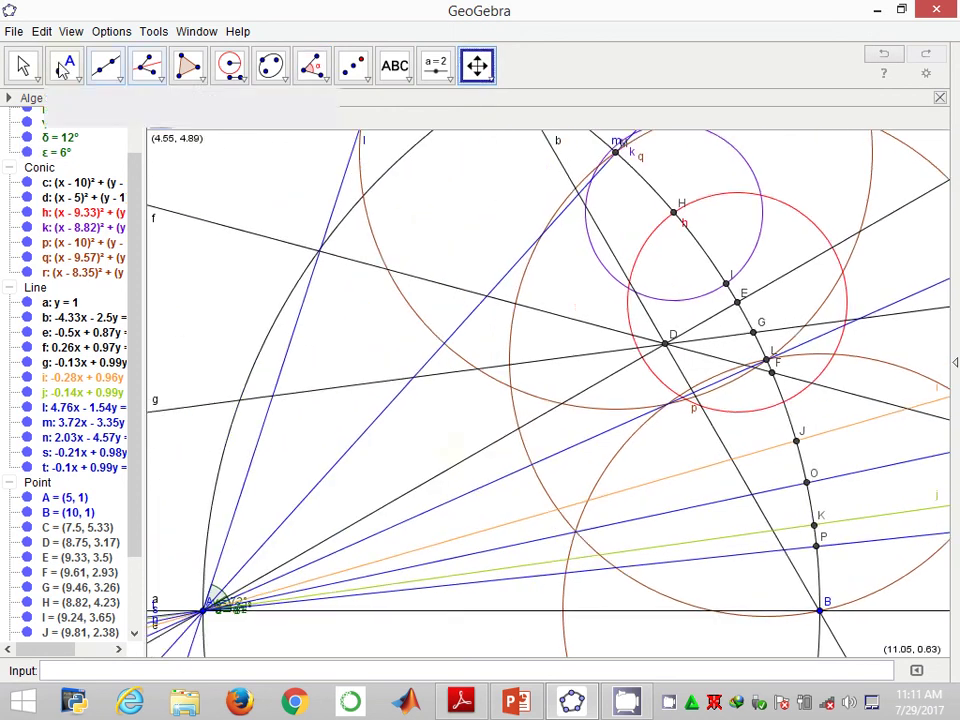
Step: Bisect the 6° angle PAB with line a1 and colour it blue
left_click(147, 65)
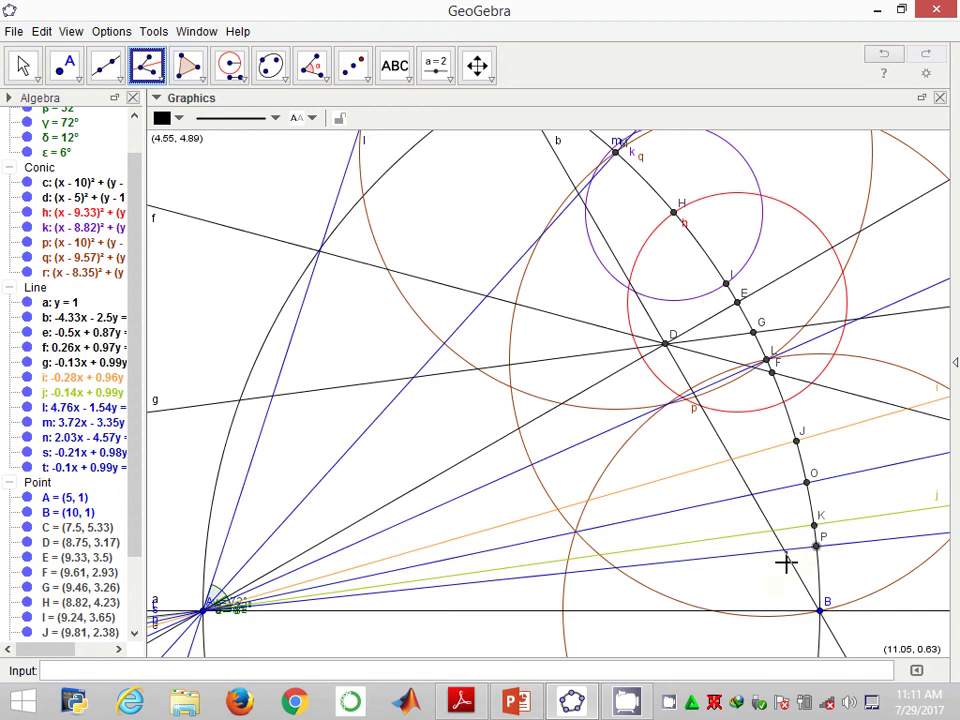
left_click(757, 567)
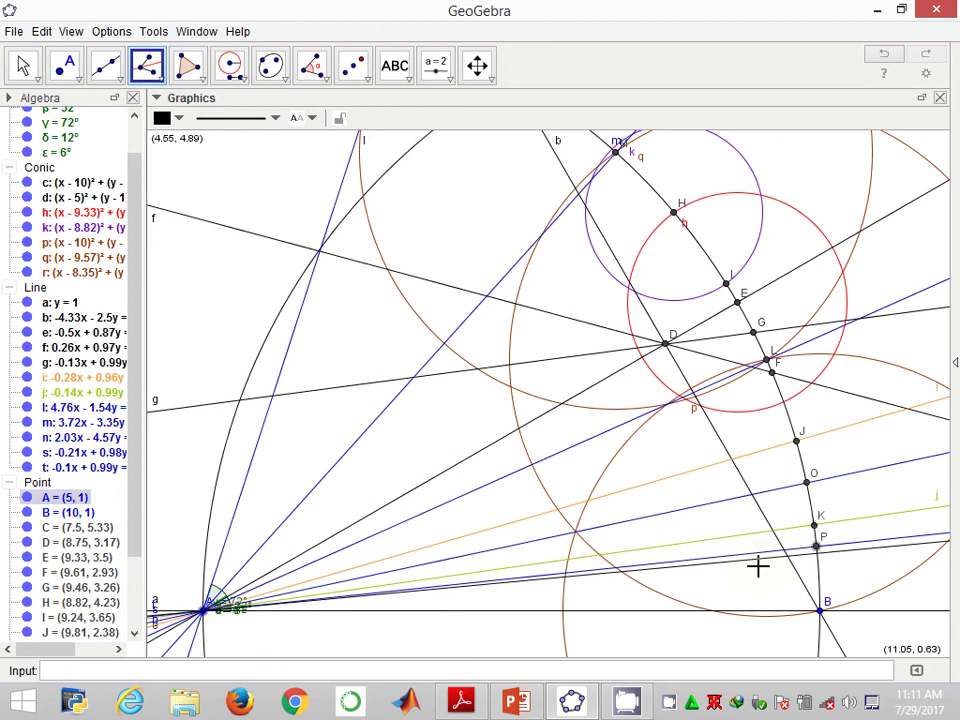
left_click(722, 578)
right_click(725, 588)
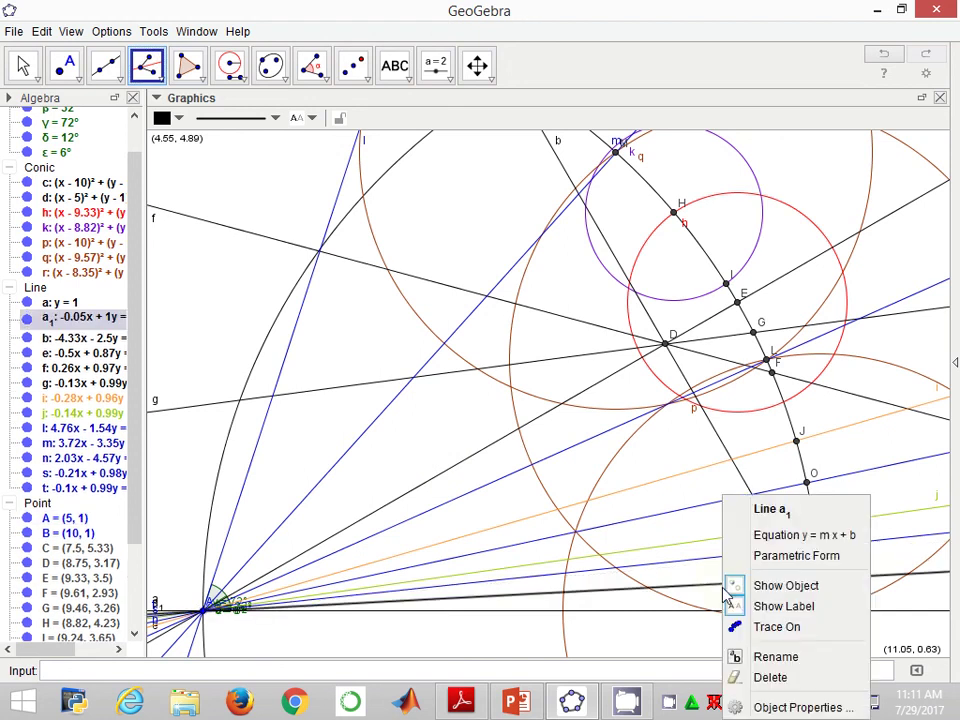
left_click(790, 707)
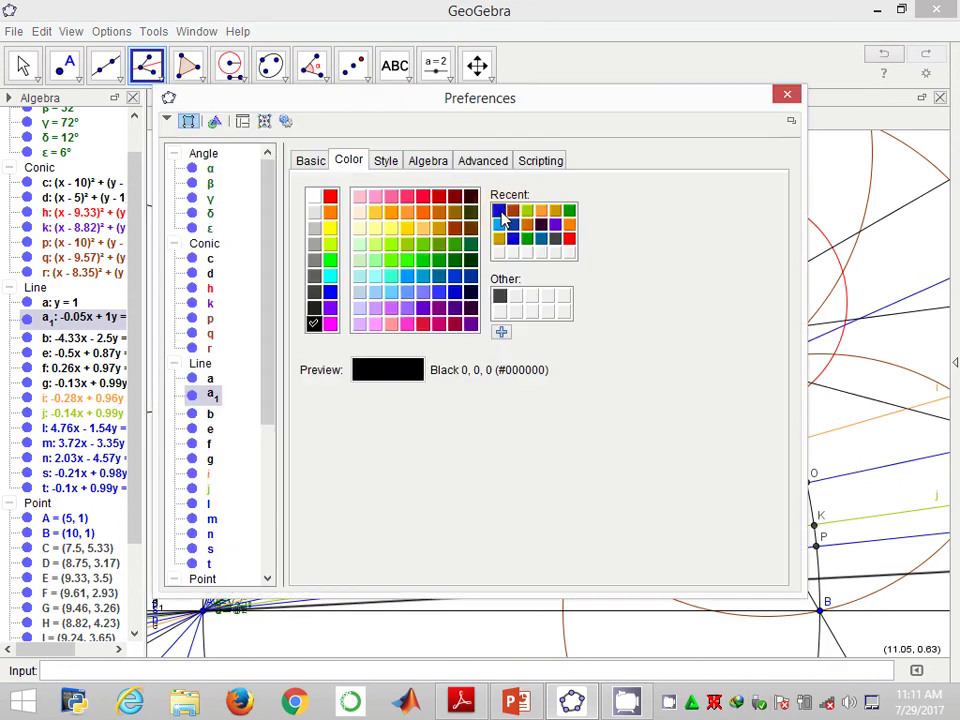
left_click(499, 212)
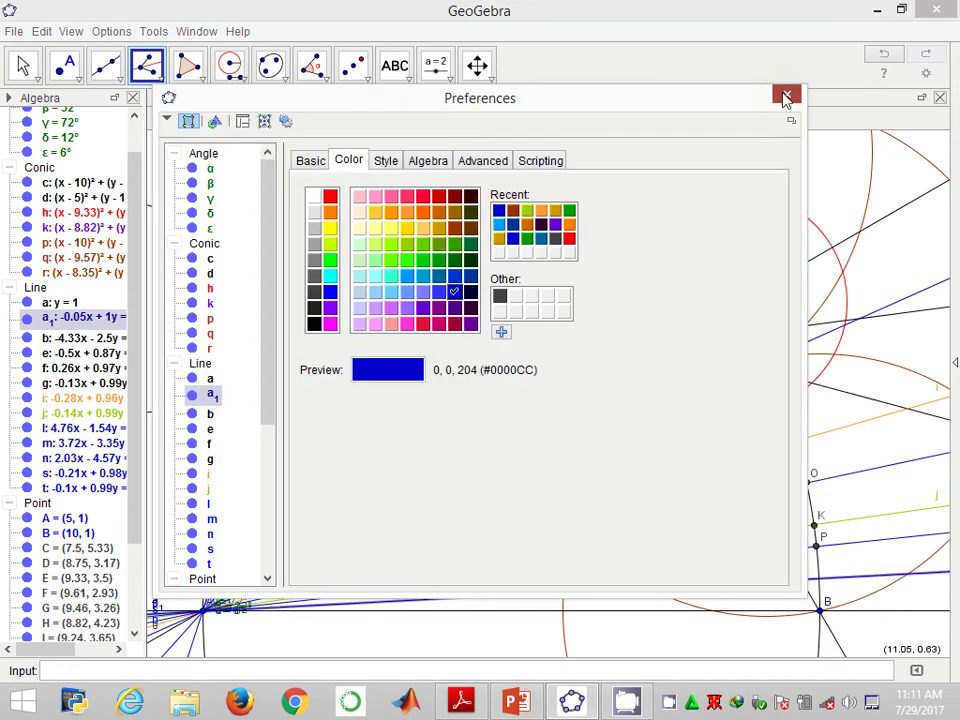
left_click(786, 97)
Step: Mark point Q where a1 meets circle d and measure angle ζ = 3° at A
left_click(72, 66)
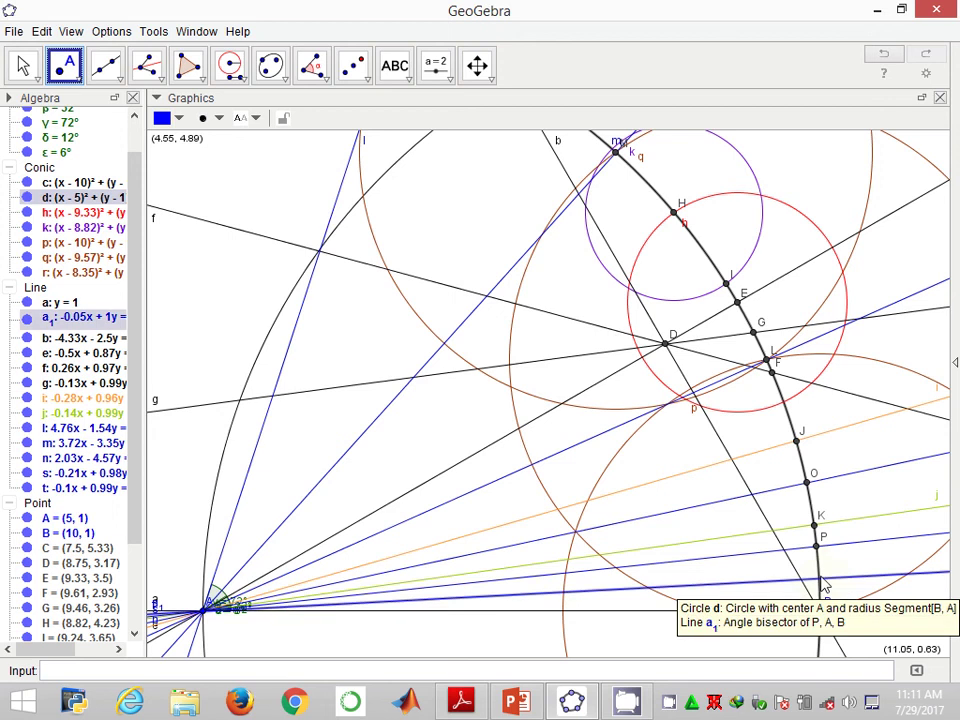
left_click(820, 579)
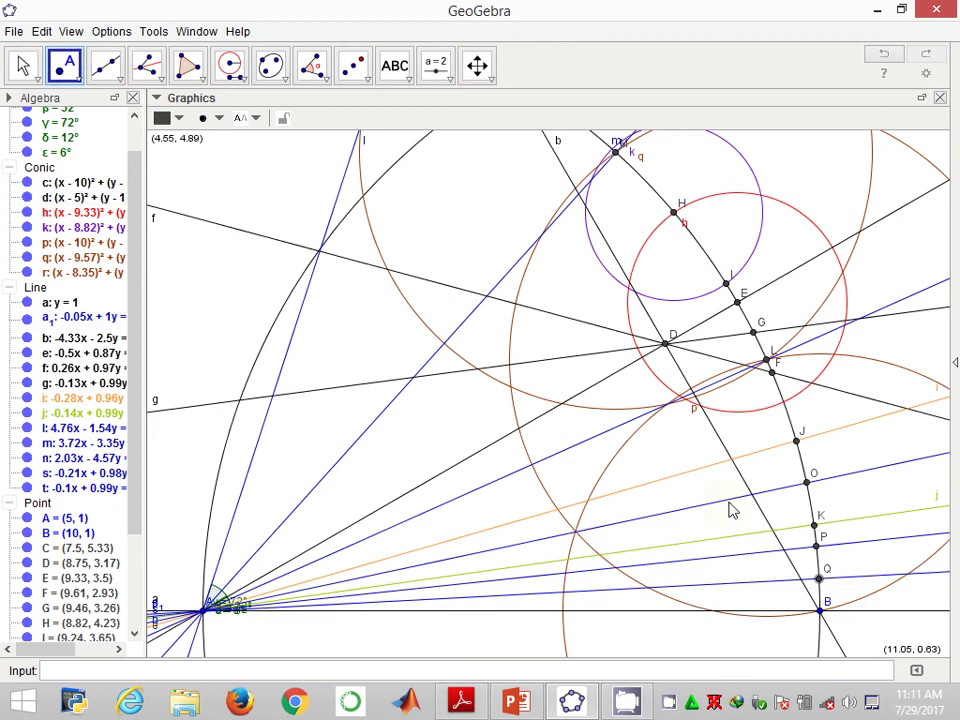
left_click(313, 67)
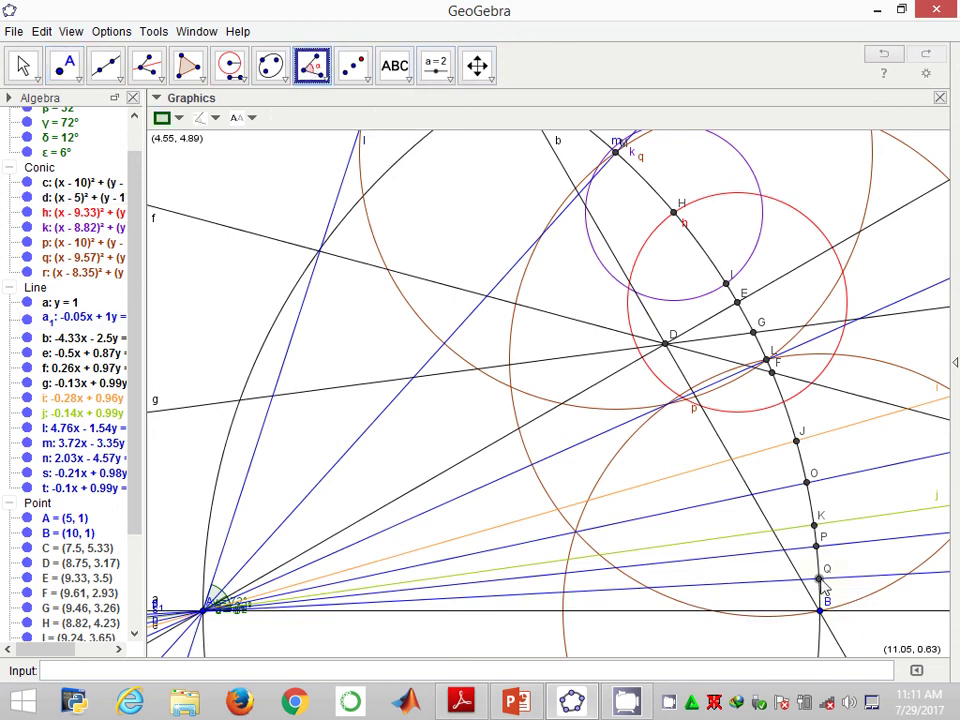
left_click(207, 609)
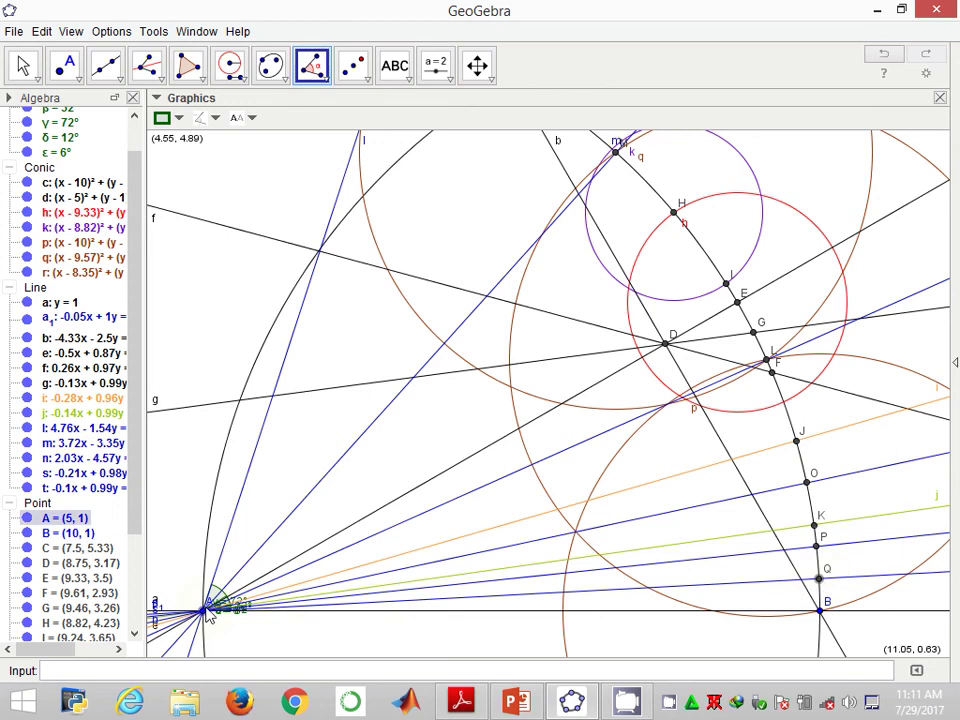
left_click(818, 610)
left_click(818, 619)
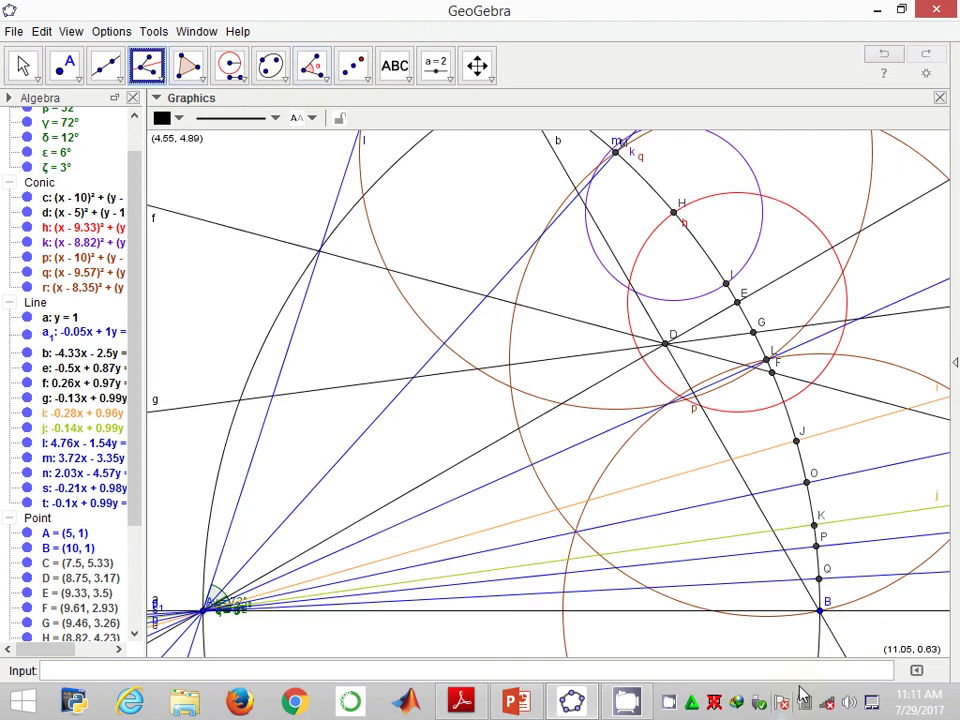
Step: Bisect the 3° angle QAB with line b1 and colour it blue
left_click(204, 612)
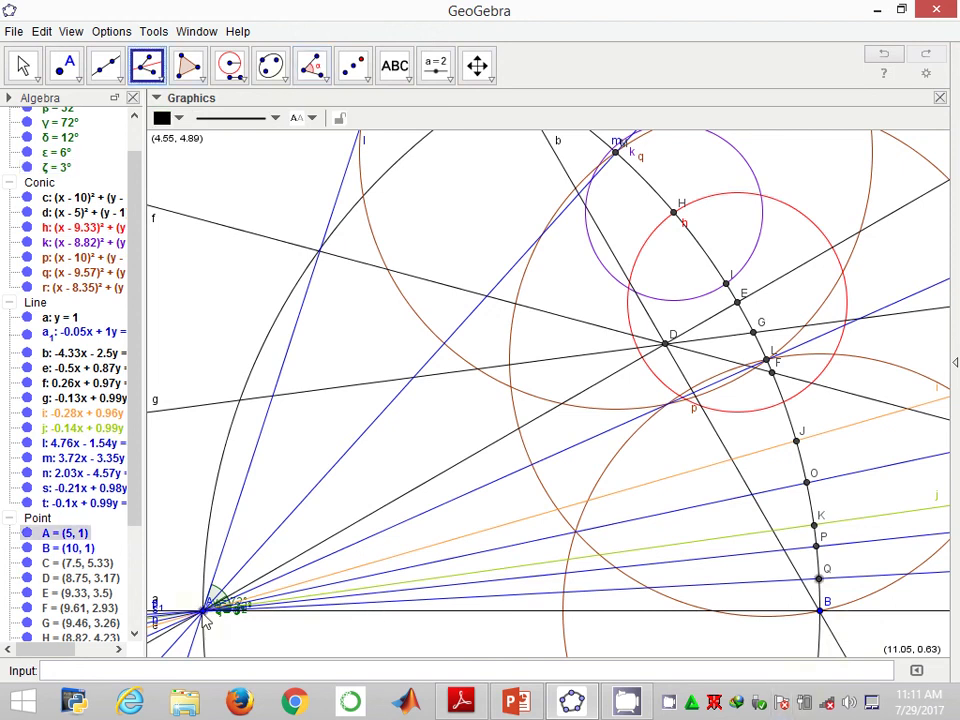
left_click(820, 611)
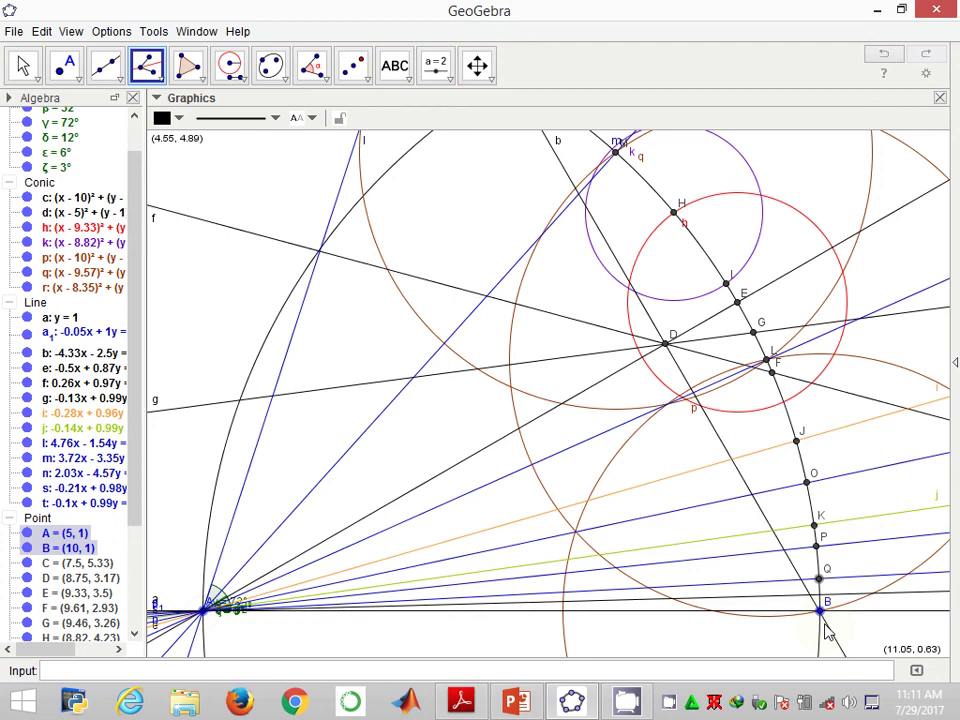
left_click(735, 607)
scroll(730, 602, "up", 4)
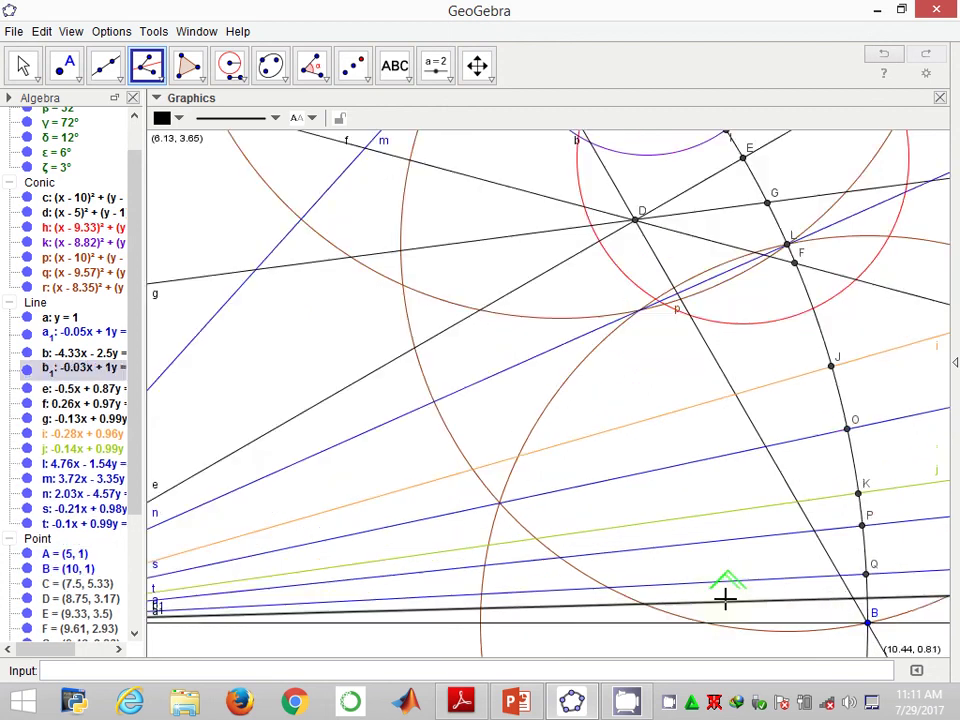
right_click(728, 612)
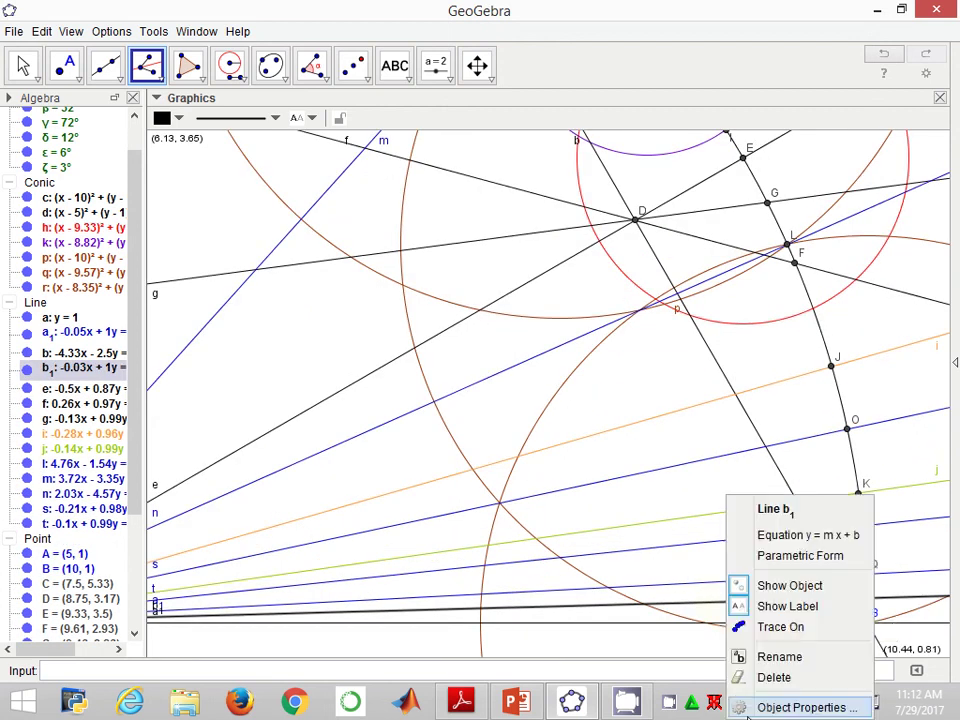
left_click(790, 707)
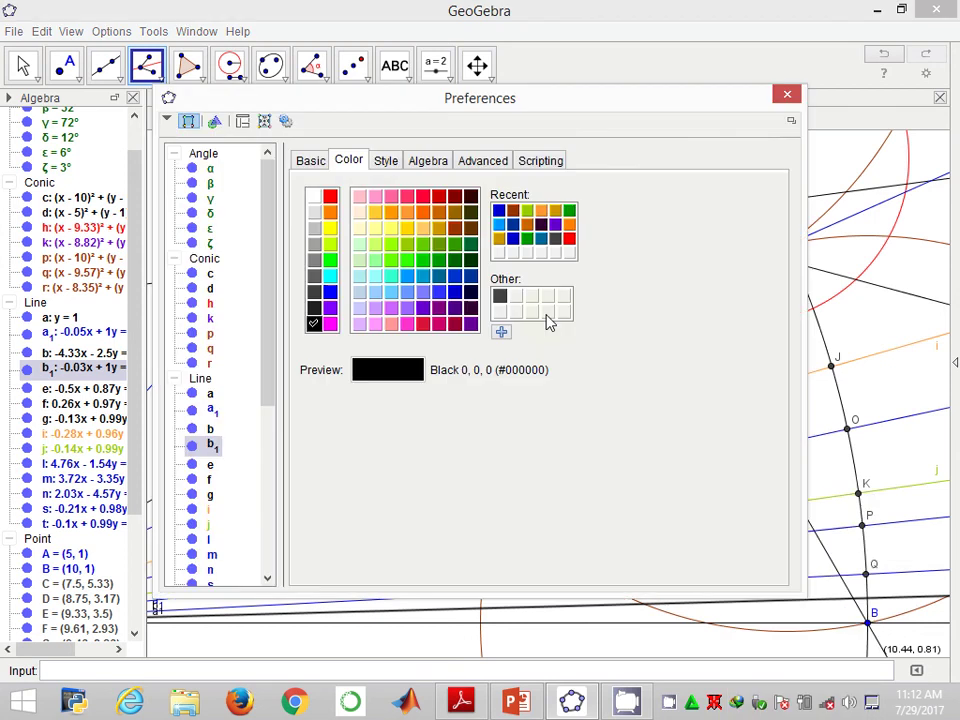
left_click(498, 212)
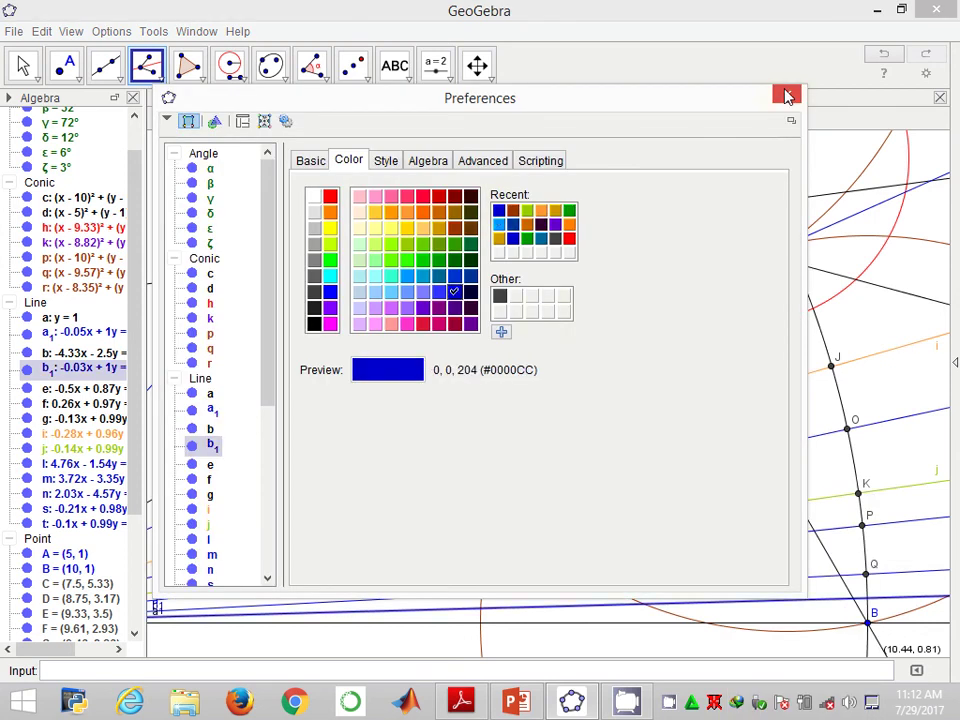
left_click(787, 96)
Step: Place point R where b1 meets circle d, replacing a misplaced first attempt
left_click(64, 57)
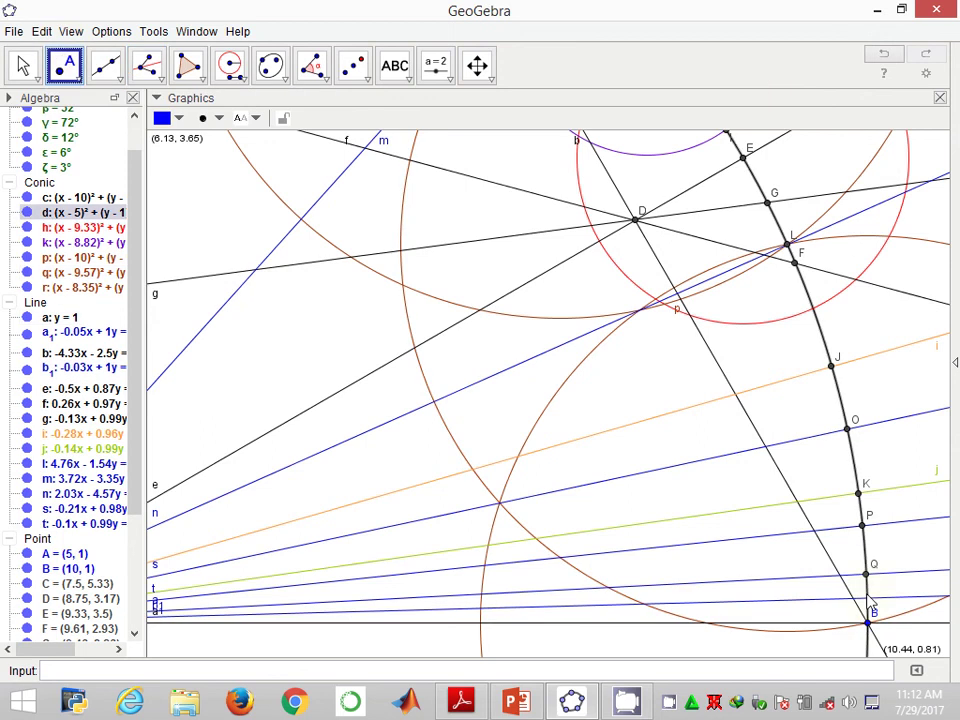
left_click(867, 595)
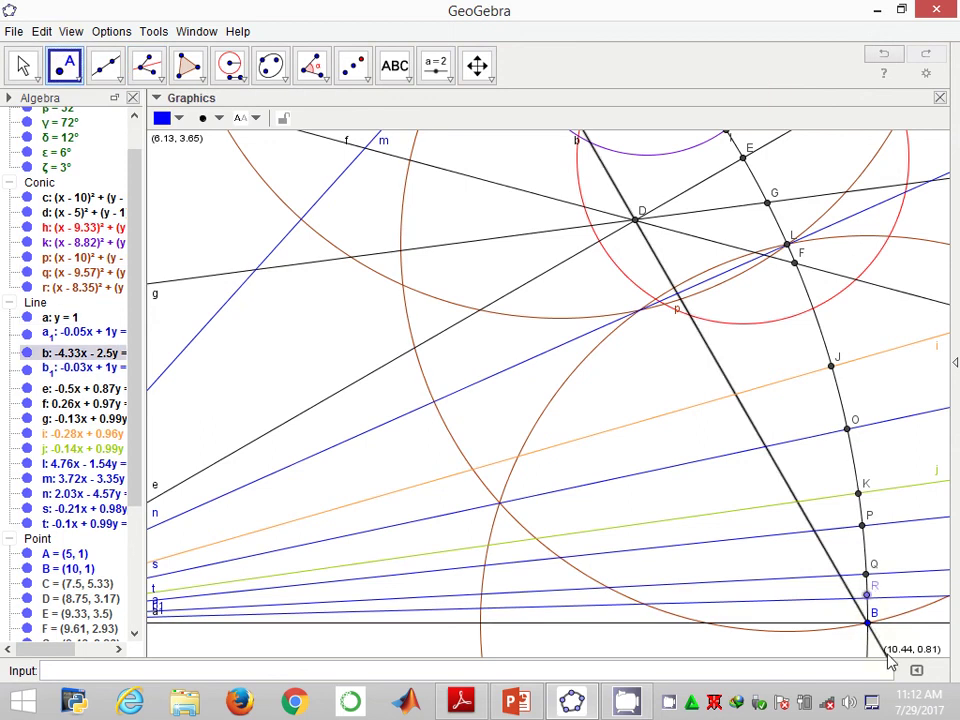
right_click(869, 593)
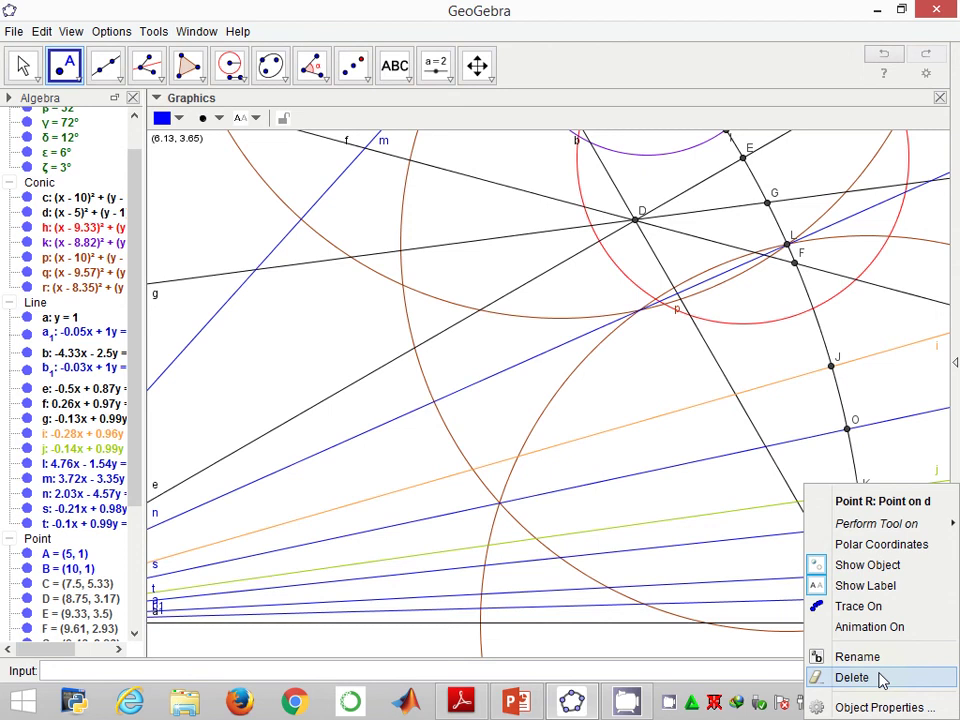
left_click(882, 678)
left_click(867, 599)
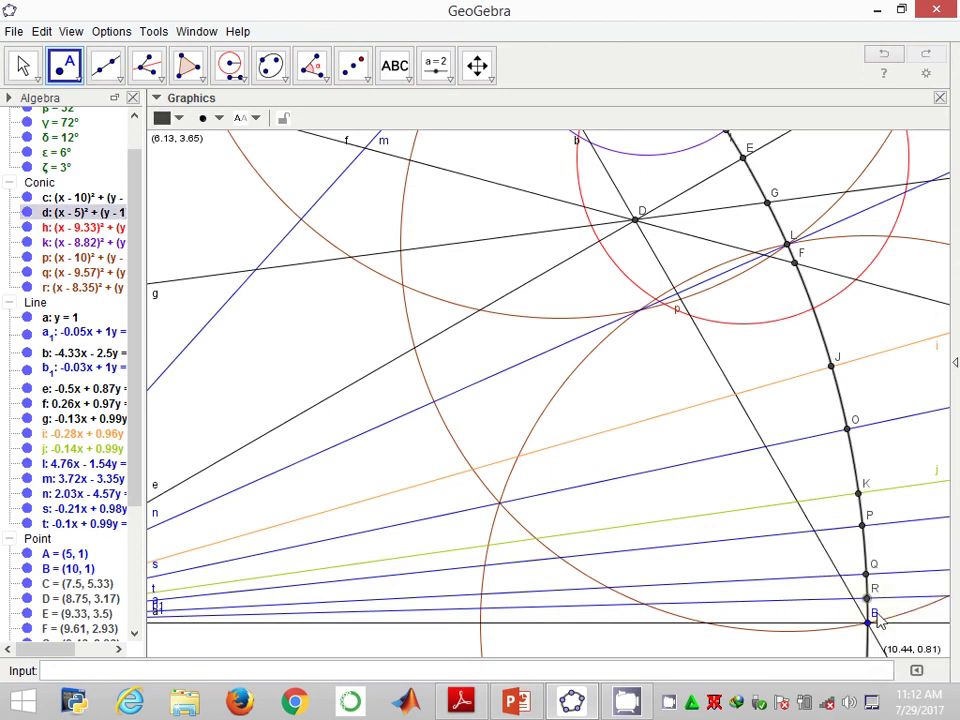
Step: Measure angle η = 1.5° at A using R and B
left_click(311, 70)
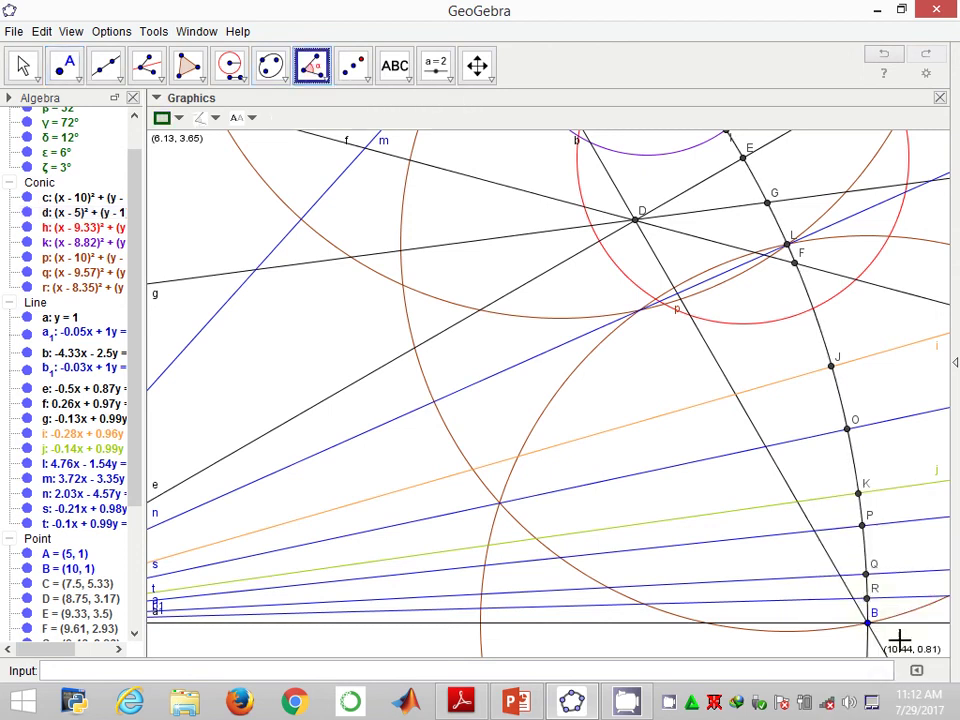
left_click(866, 598)
left_click(85, 569)
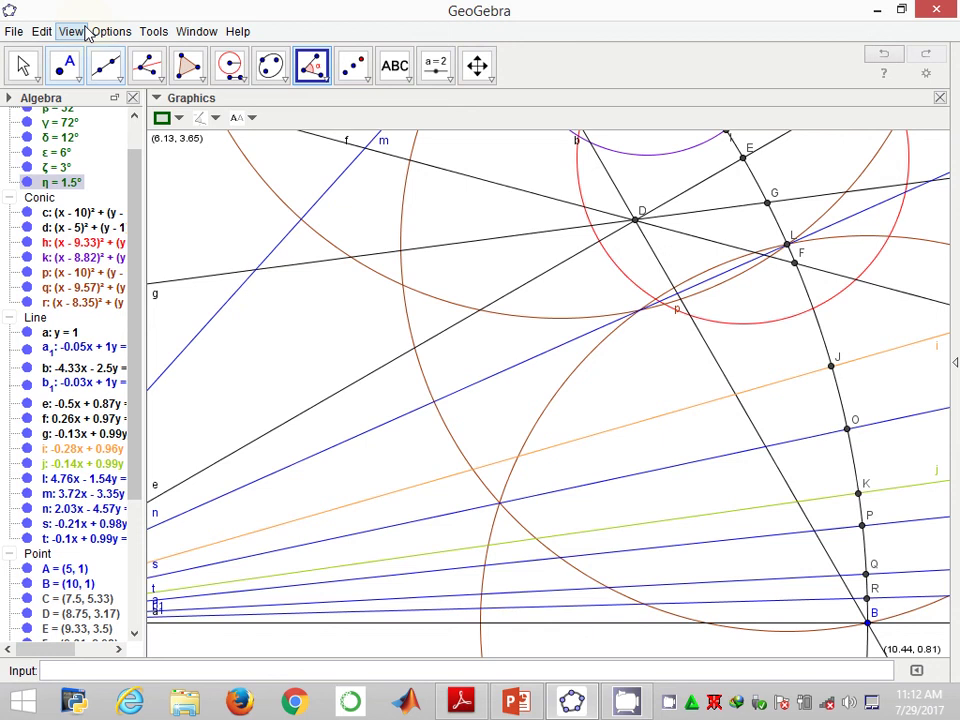
Step: Set rounding to 5 decimal places so η reads 1.50006°
left_click(153, 31)
left_click(111, 31)
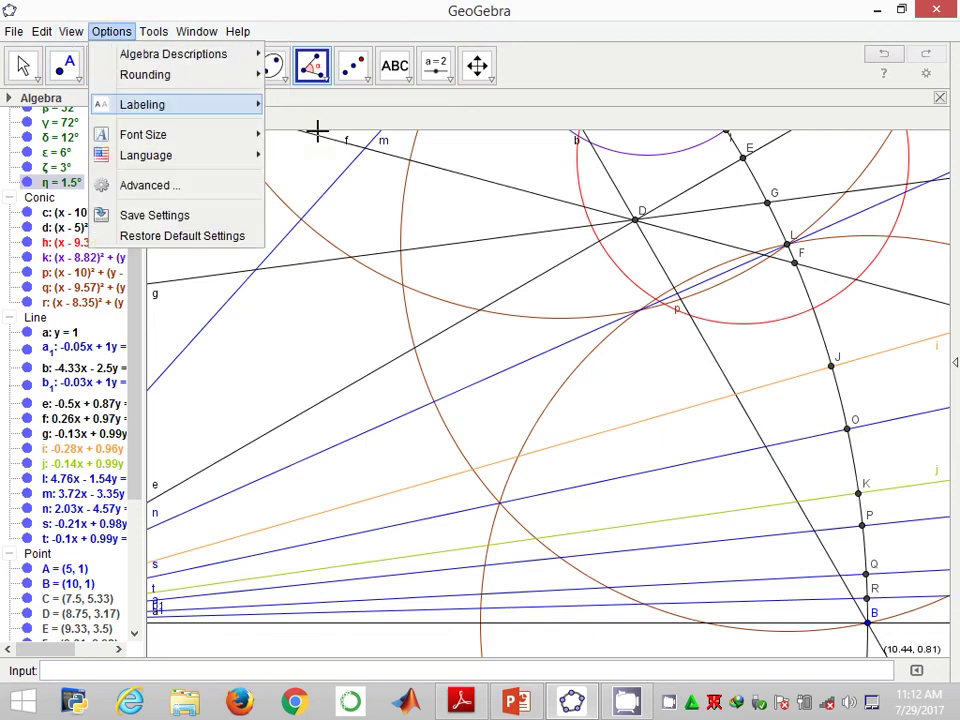
mouse_move(187, 83)
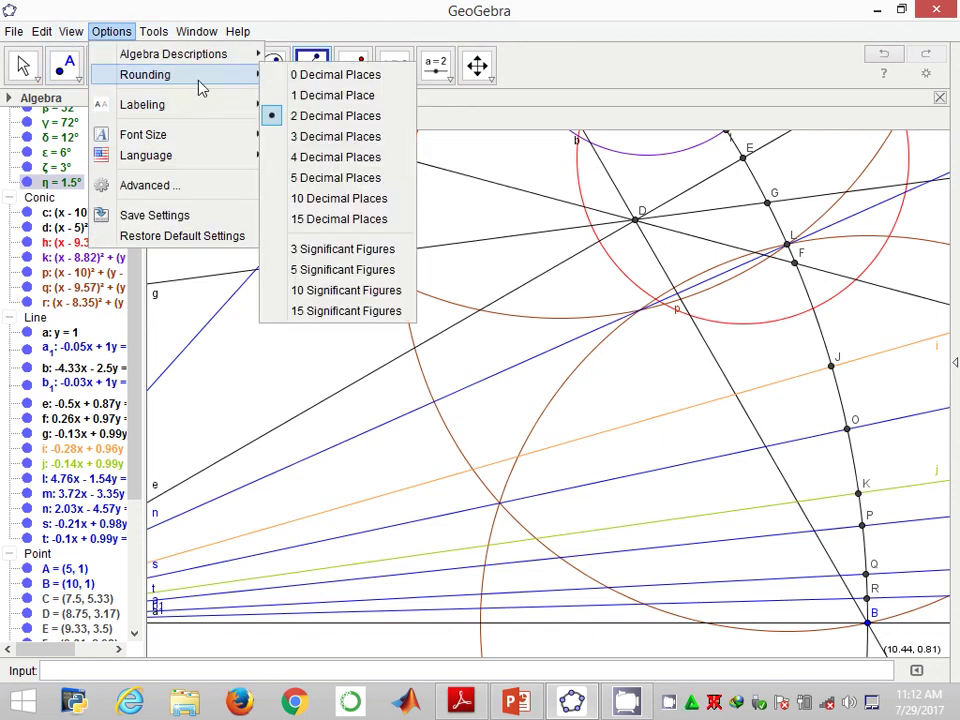
left_click(335, 177)
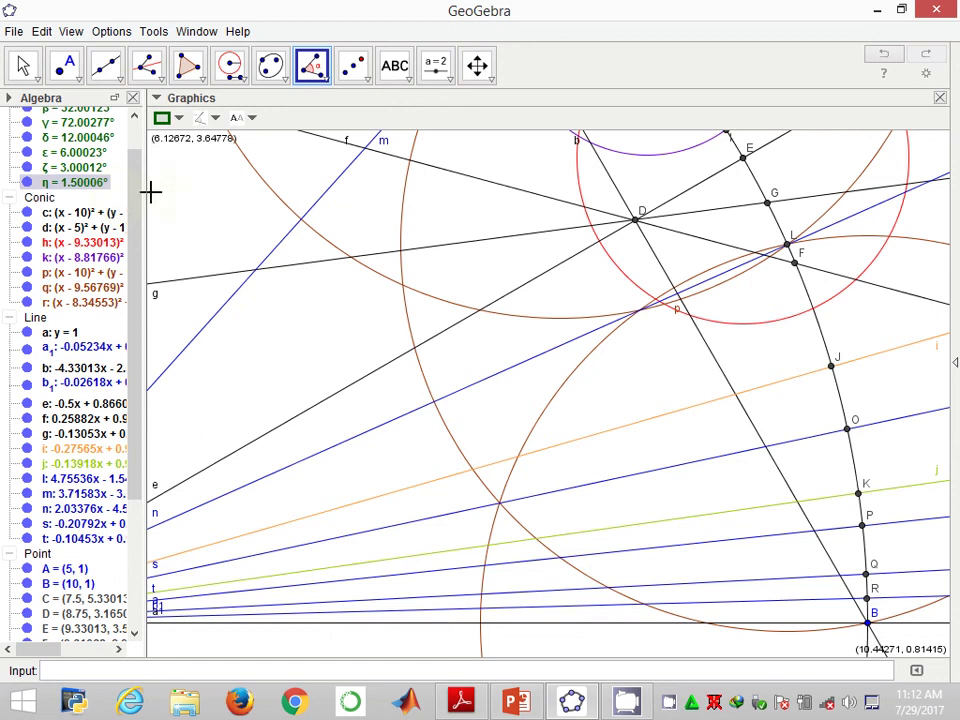
Step: Scroll the angle list to show α through η and zoom out to A, B and the x-axis
scroll(139, 152, "up", 2)
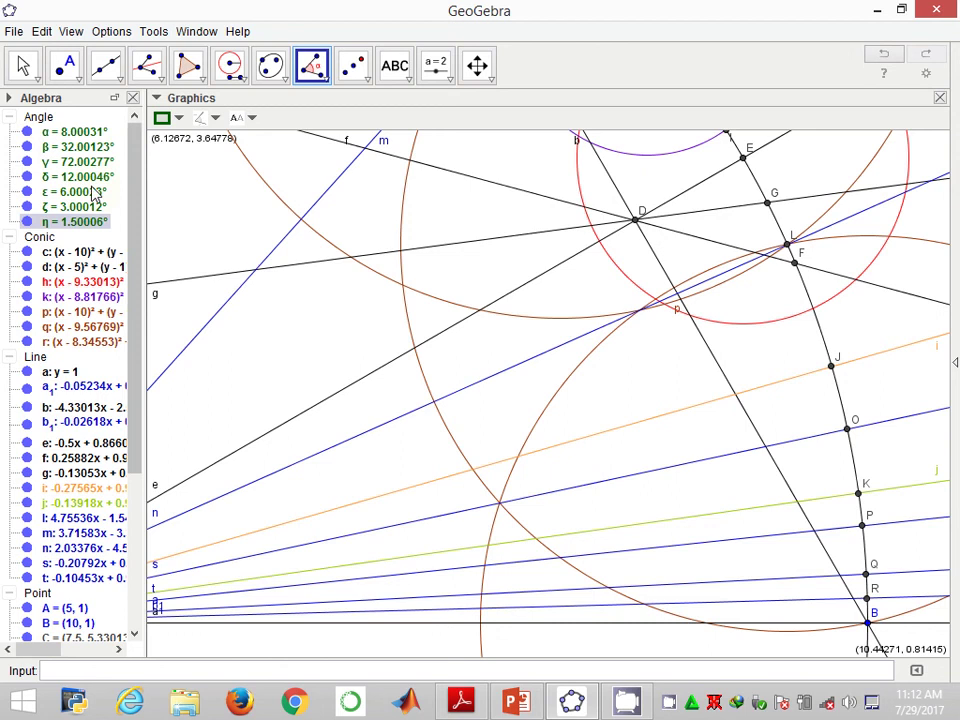
scroll(444, 289, "down", 2)
scroll(572, 481, "down", 1)
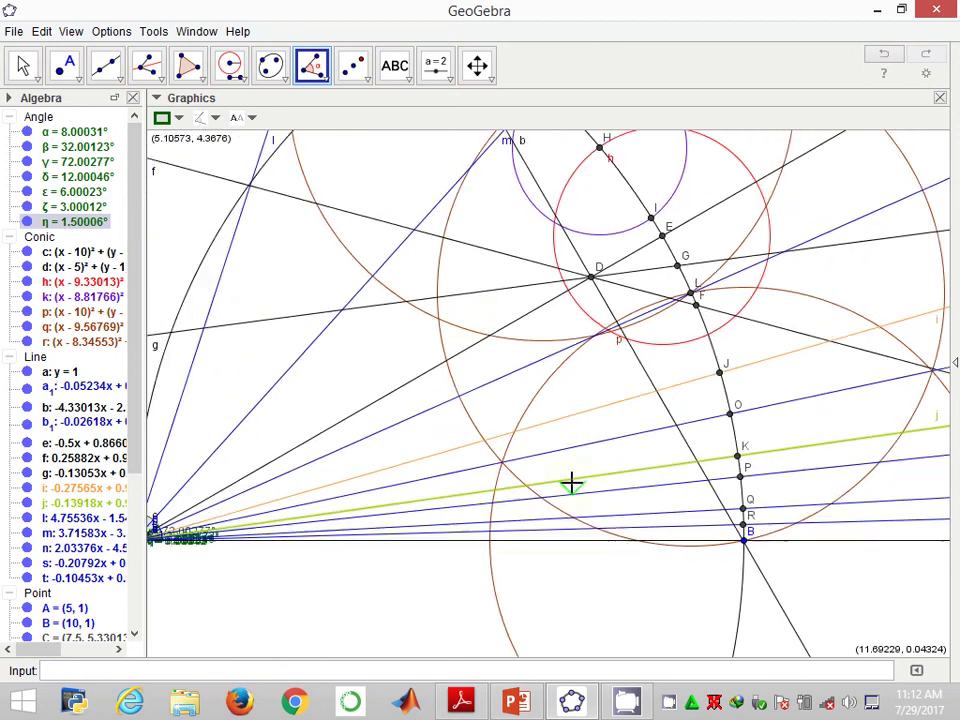
scroll(572, 483, "down", 1)
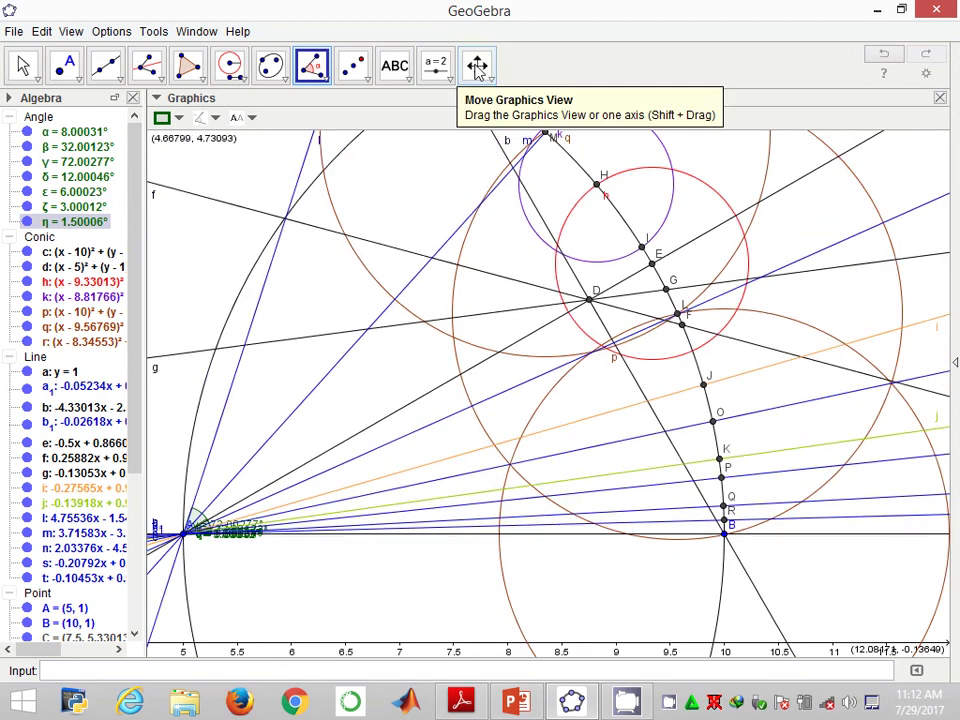
Step: Recentre the whole construction in the view, then bring up the CamStudio recorder controls
left_click(477, 66)
left_click_drag(431, 159, 530, 288)
scroll(531, 273, "down", 4)
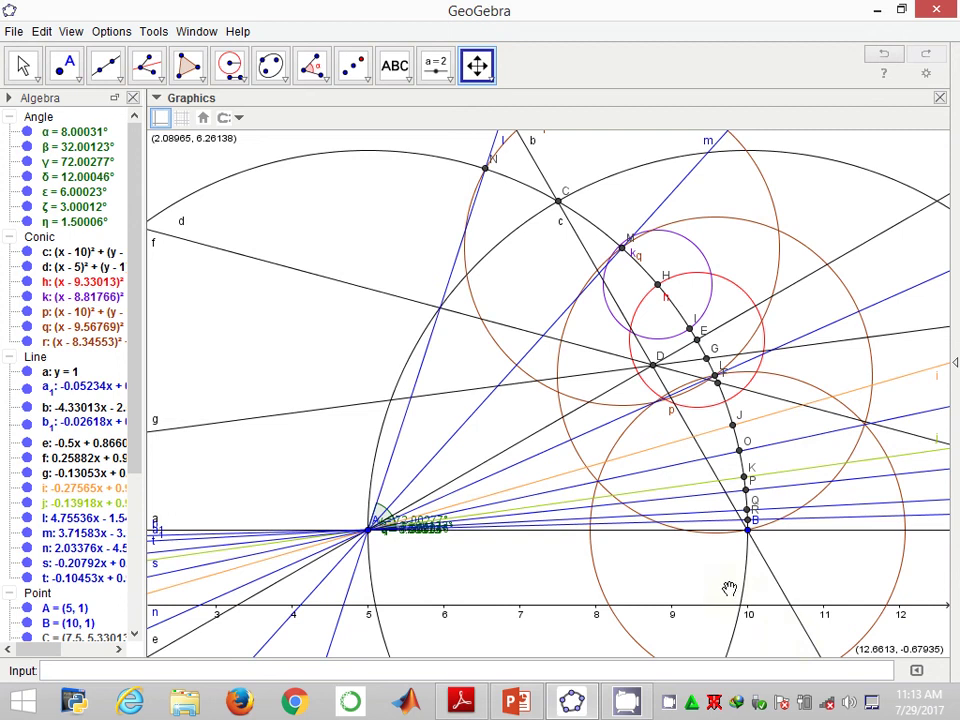
left_click_drag(327, 180, 389, 267)
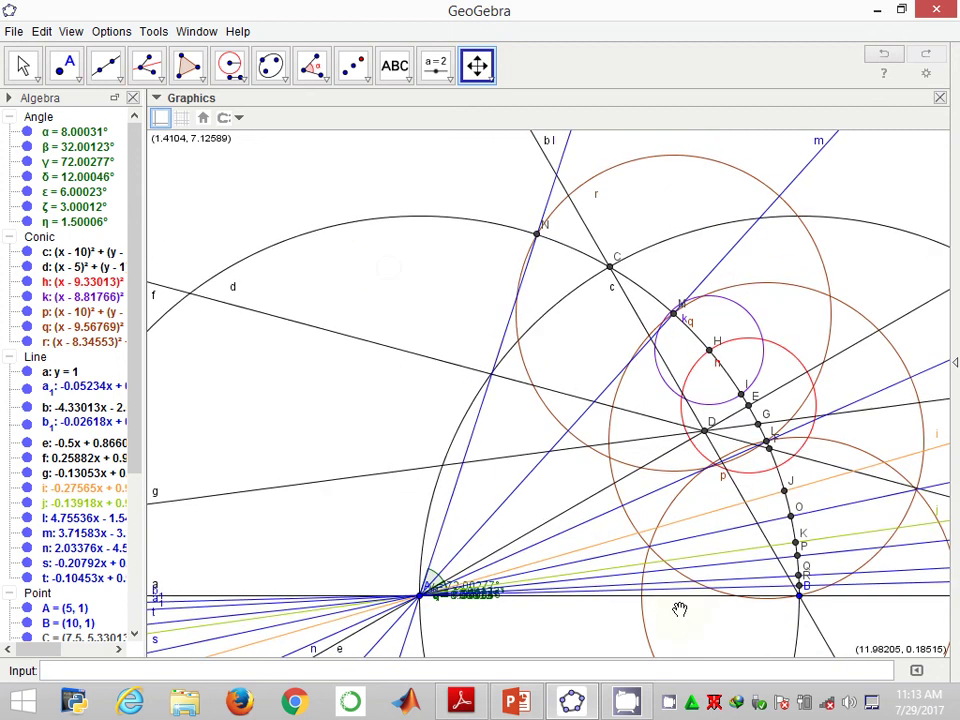
left_click(670, 703)
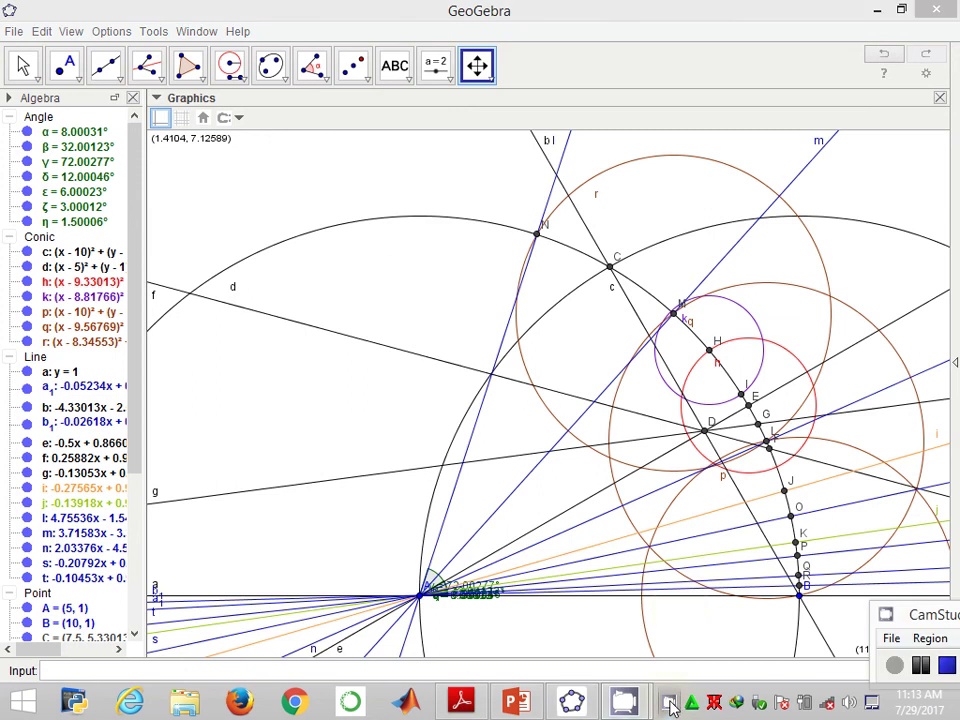